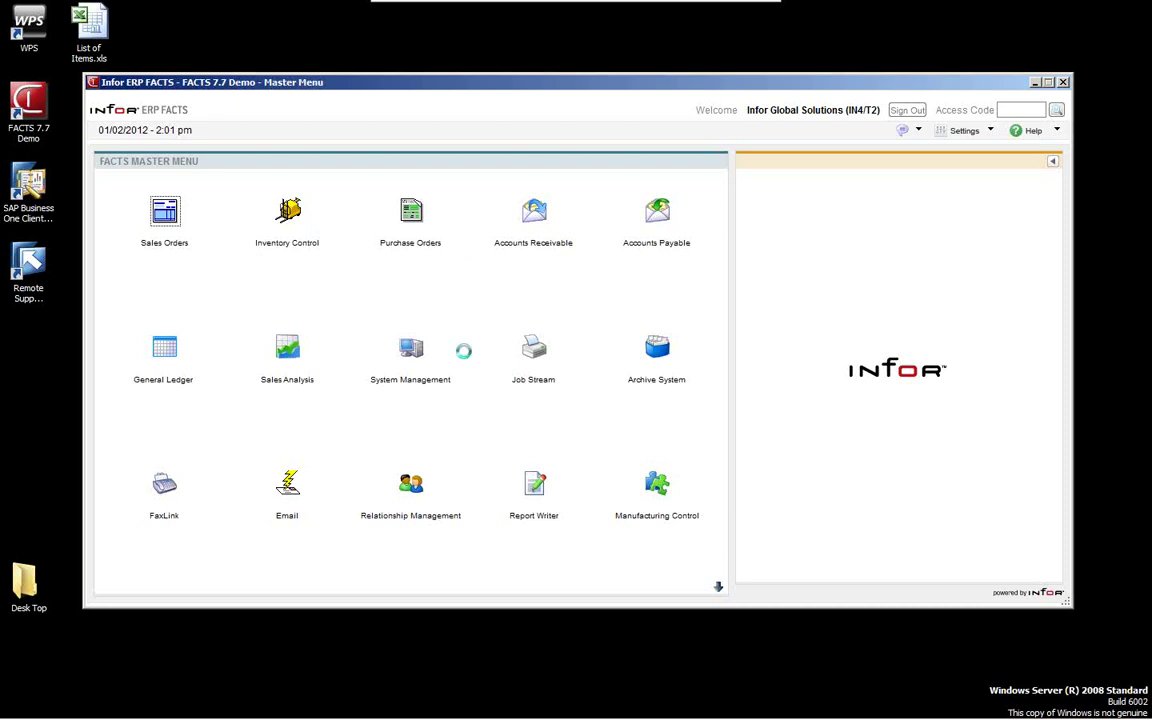
Step: Open the infrequent file maintenances of the Payroll module
{"action": "left_click", "coordinate": [718, 588]}
{"action": "left_click", "coordinate": [160, 487]}
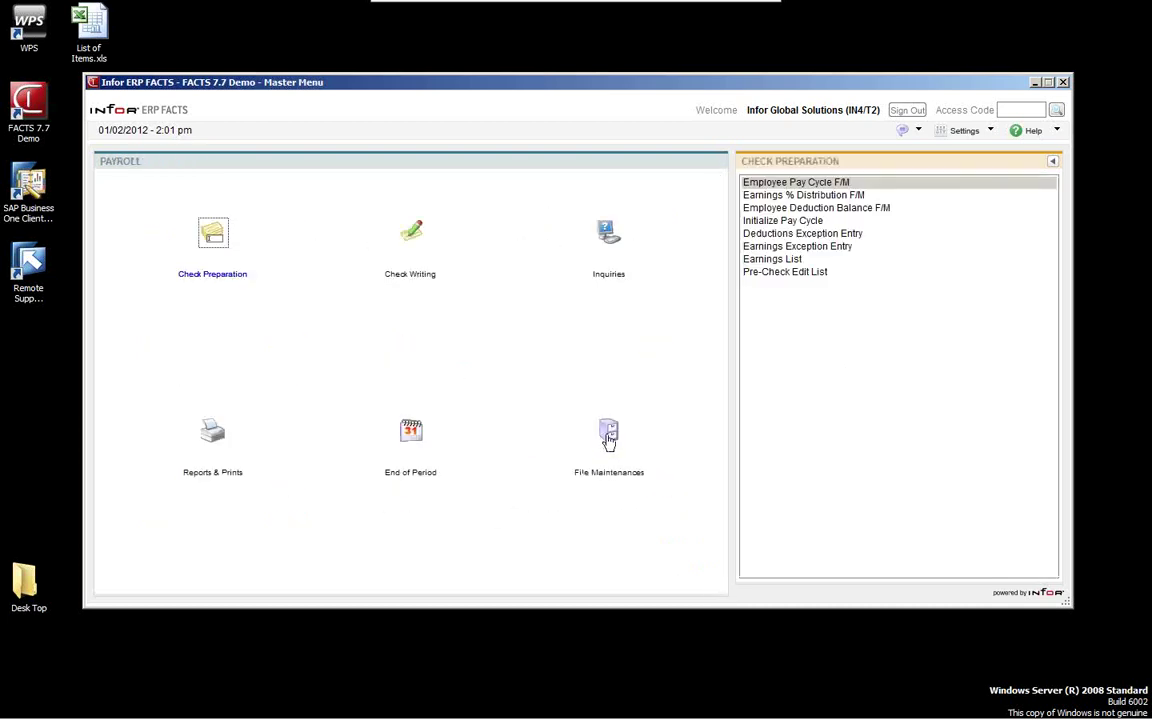
{"action": "left_click", "coordinate": [609, 434]}
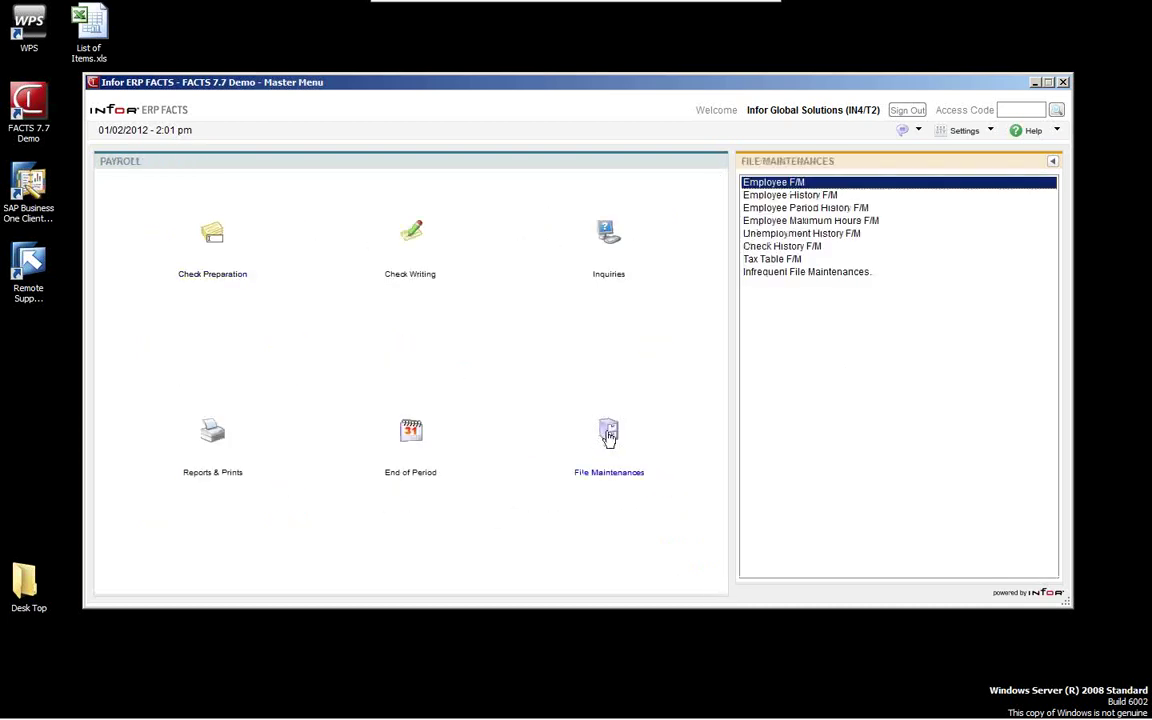
{"action": "left_click", "coordinate": [776, 272]}
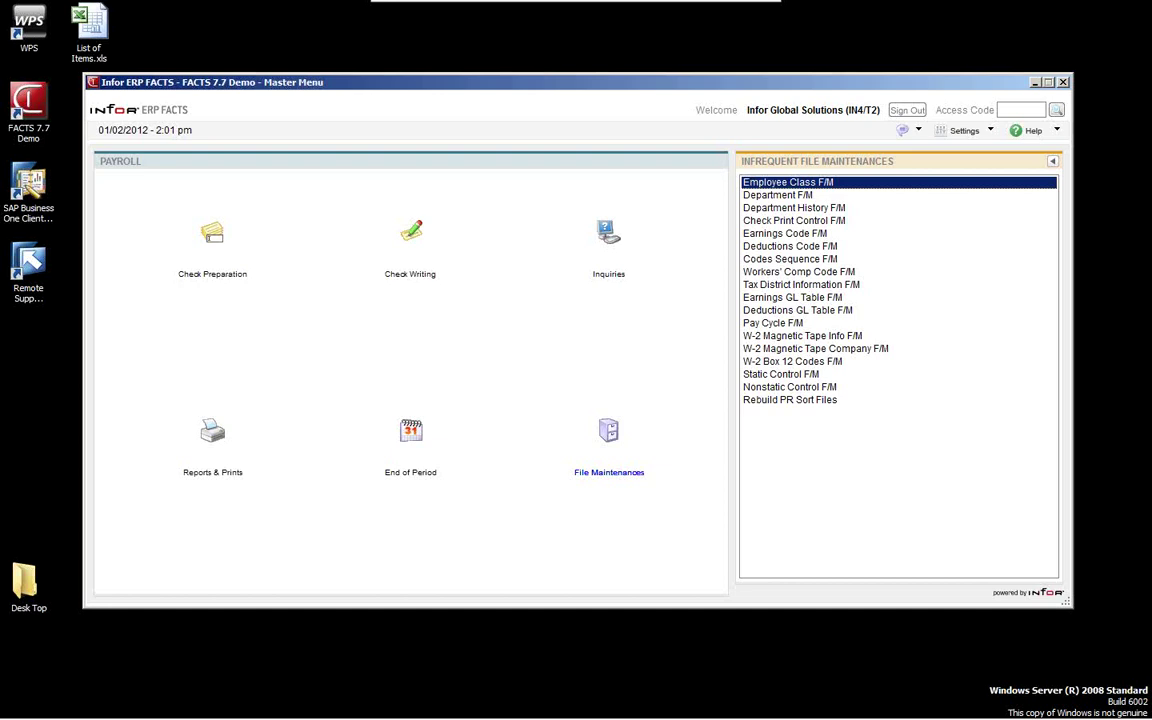
Step: Look up the GEN (General) employee class in Employee Class F/M and exit the record
{"action": "left_click", "coordinate": [807, 184]}
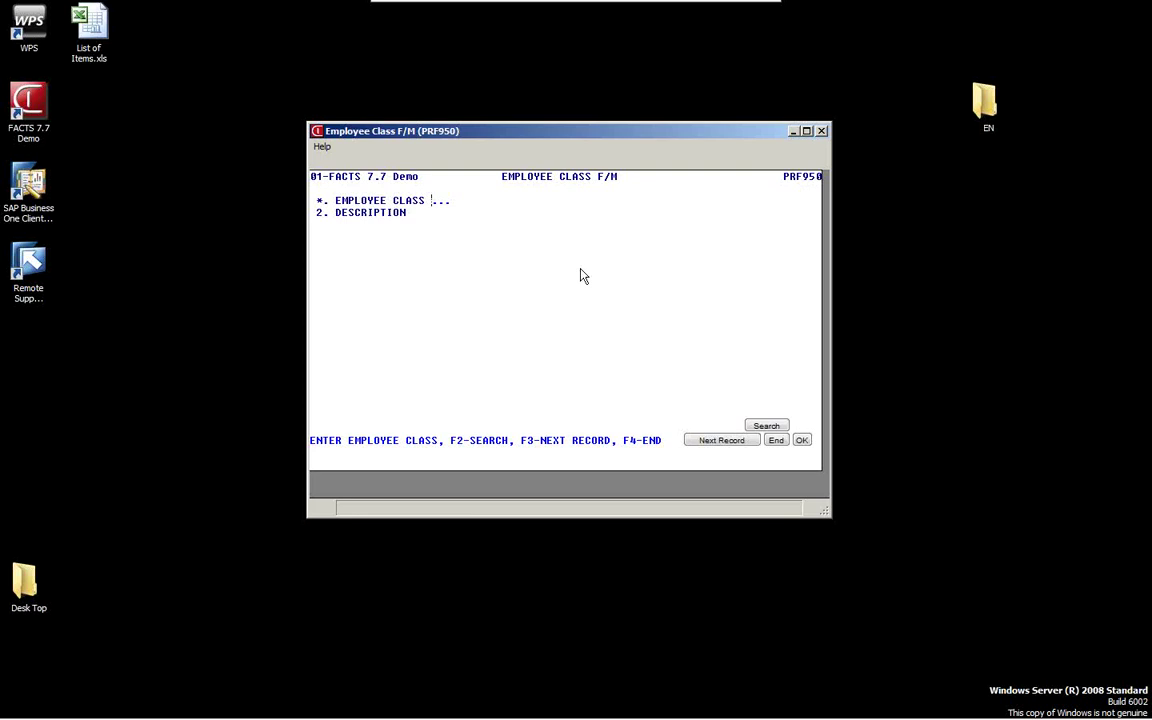
{"action": "key", "text": "F2"}
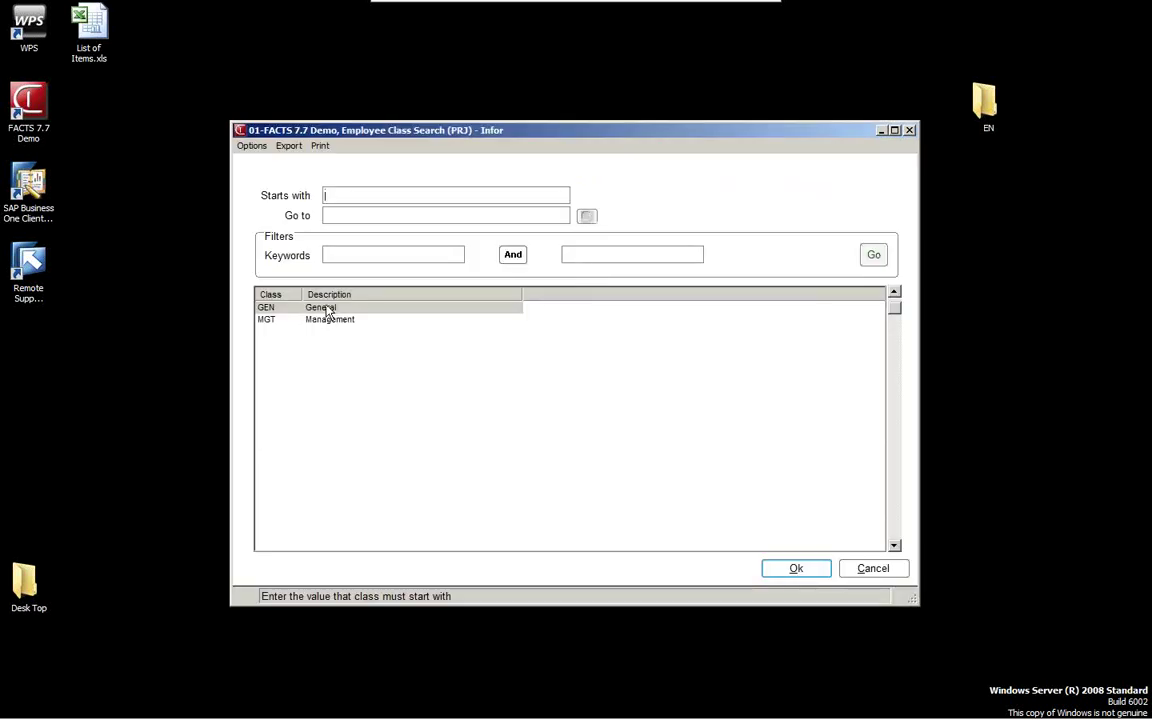
{"action": "left_click", "coordinate": [810, 571]}
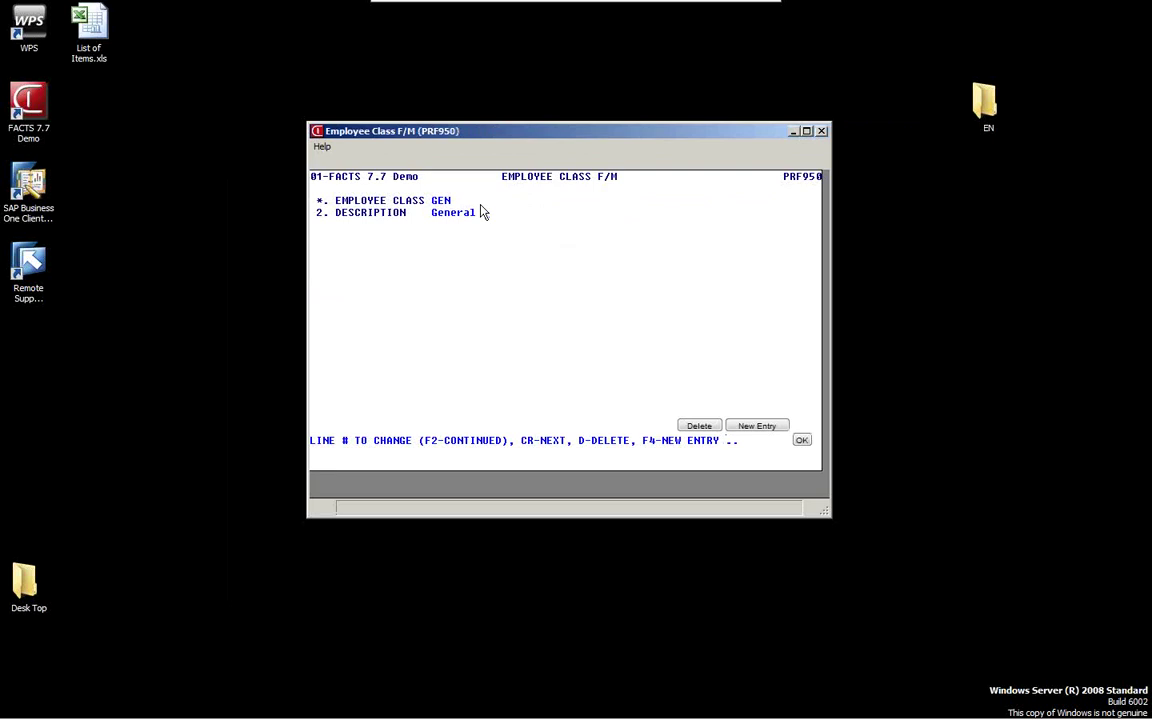
{"action": "key", "text": "Return"}
{"action": "key", "text": "F4"}
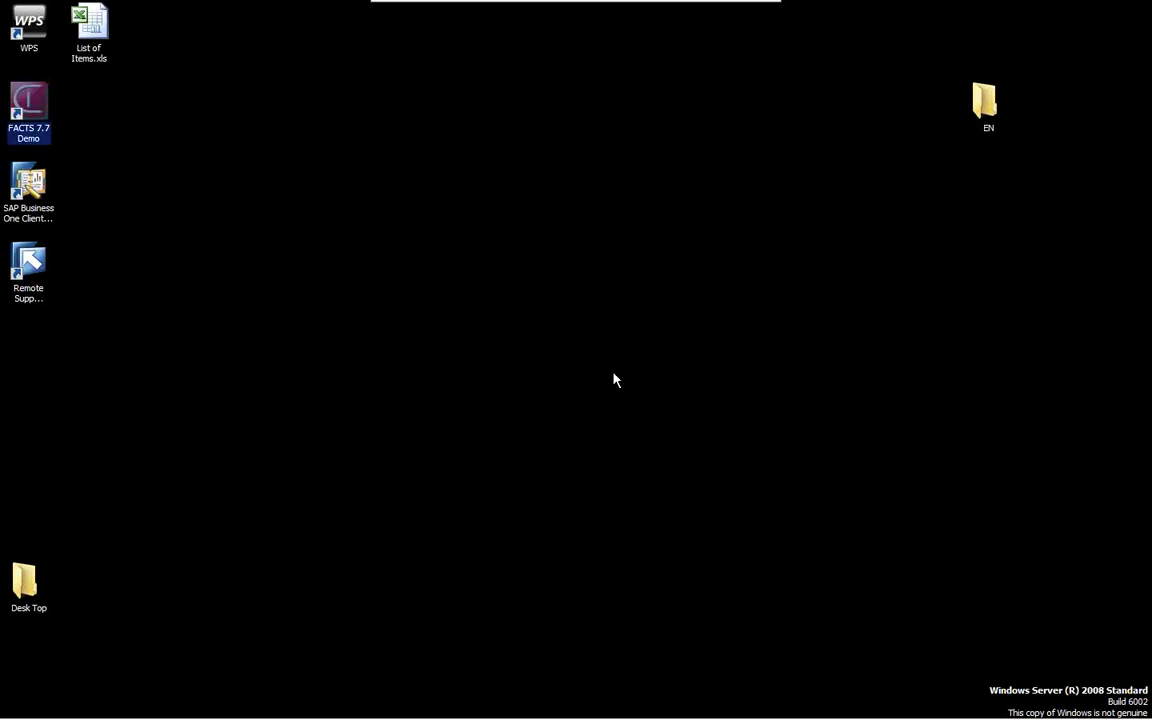
Step: Start FACTS 7.7 Demo and sign in with the user code, the account password and company 01
{"action": "double_click", "coordinate": [28, 104]}
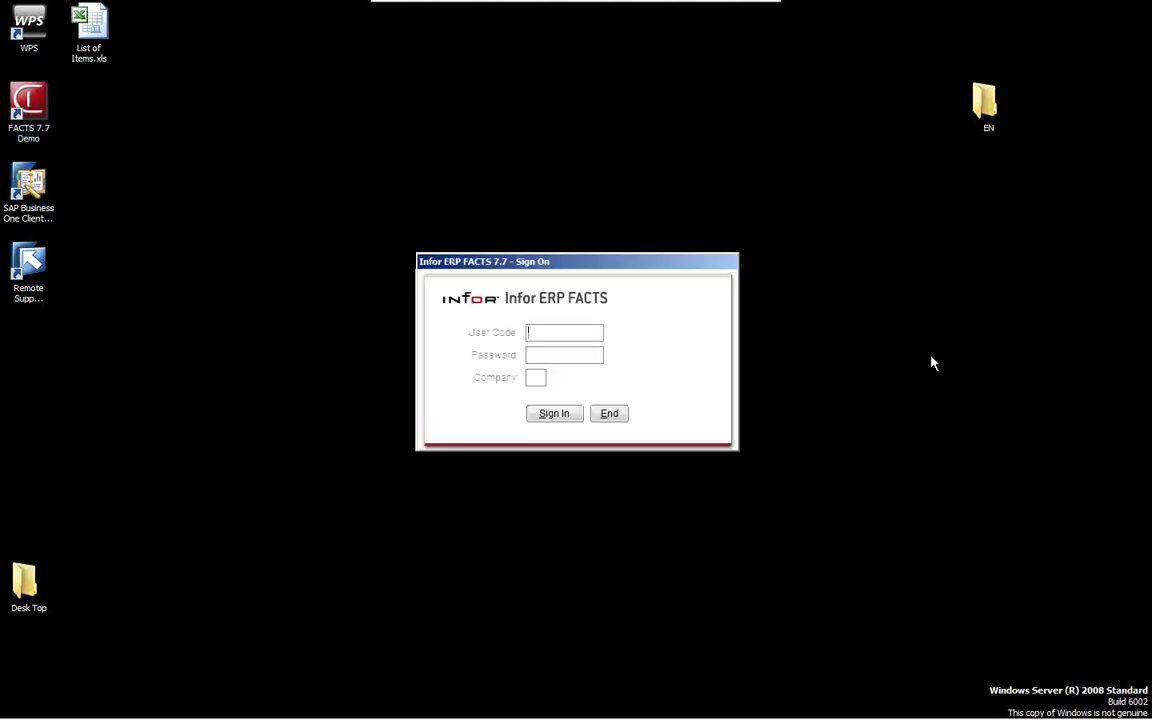
{"action": "type", "text": "in4"}
{"action": "key", "text": "Tab"}
{"action": "type", "text": "***"}
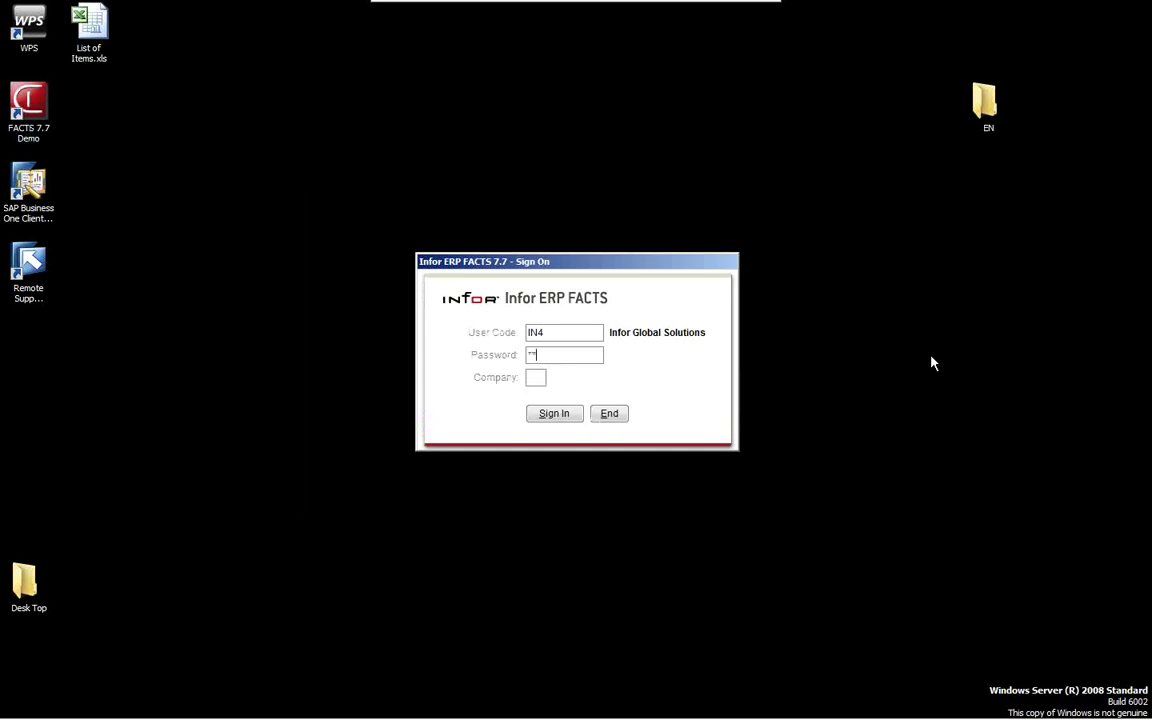
{"action": "type", "text": "01"}
{"action": "key", "text": "Tab"}
{"action": "key", "text": "Return"}
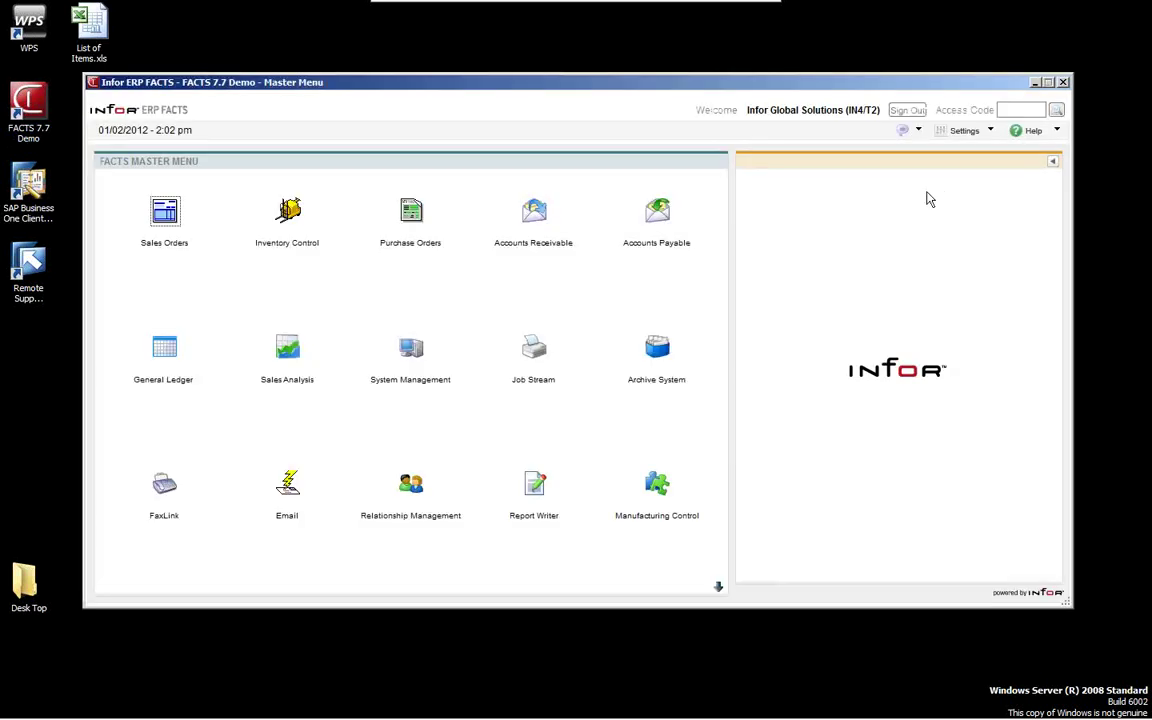
Step: Bring up the list of infrequent file maintenances for Payroll
{"action": "left_click", "coordinate": [718, 588]}
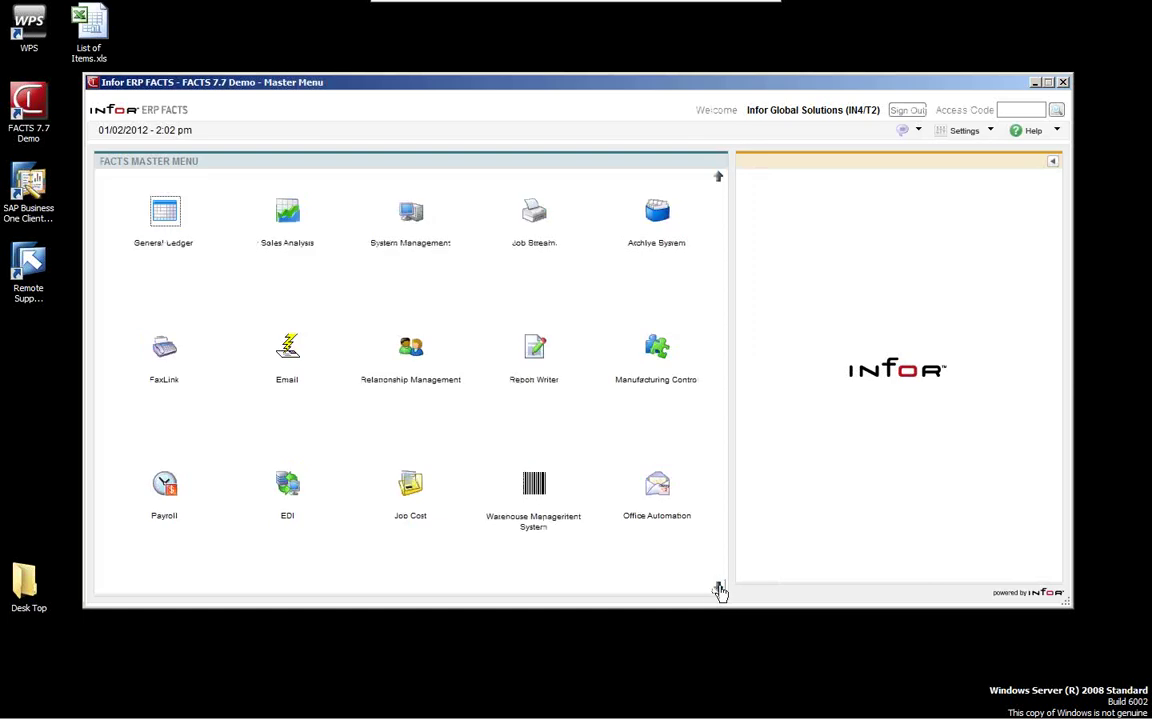
{"action": "left_click", "coordinate": [165, 487]}
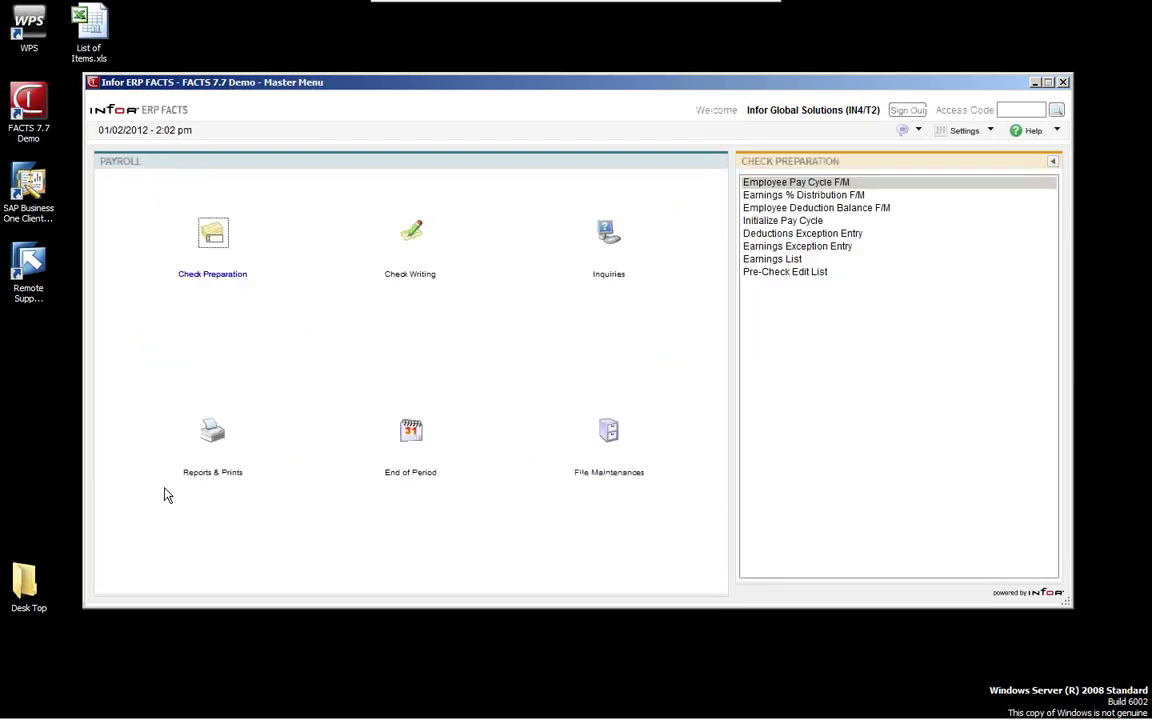
{"action": "left_click", "coordinate": [609, 428]}
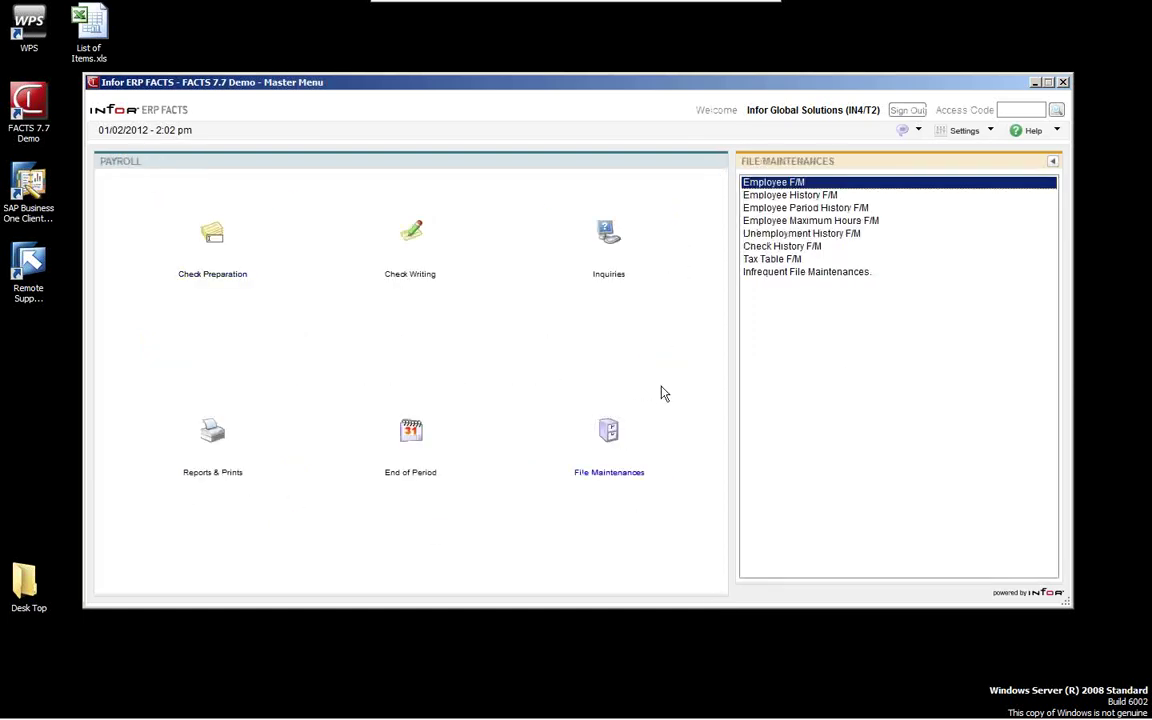
{"action": "double_click", "coordinate": [765, 274]}
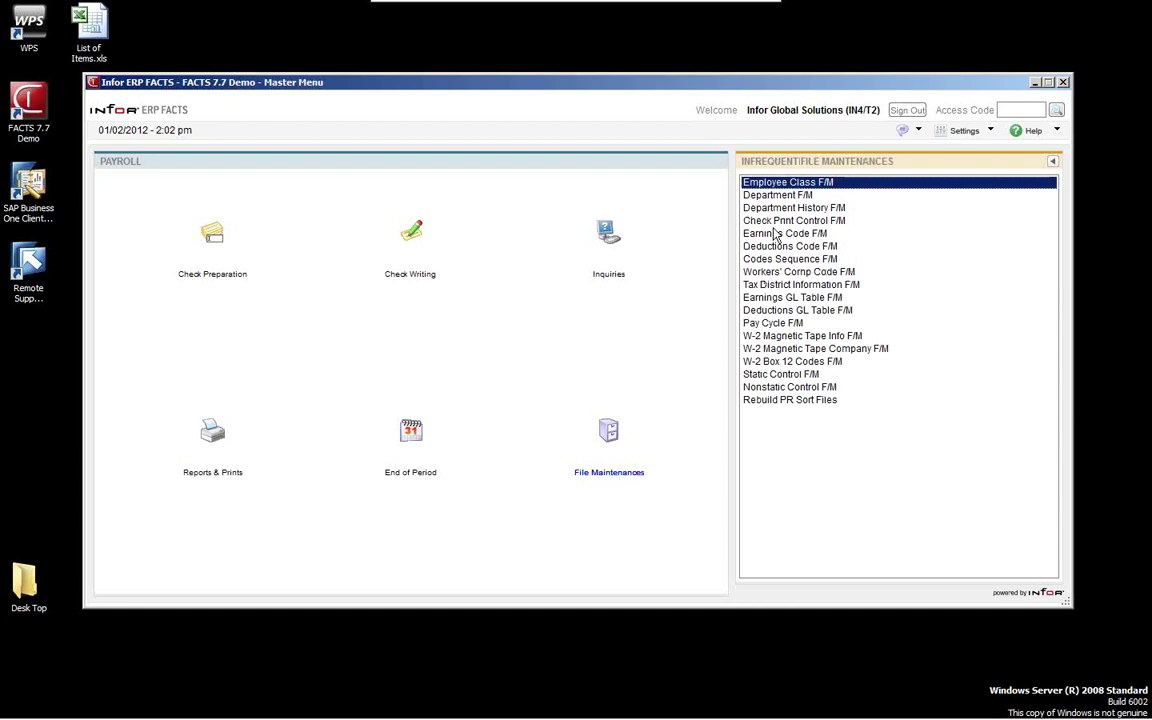
Step: Look up department 1 (Wholesale) in Department F/M and exit the program
{"action": "left_click", "coordinate": [767, 196]}
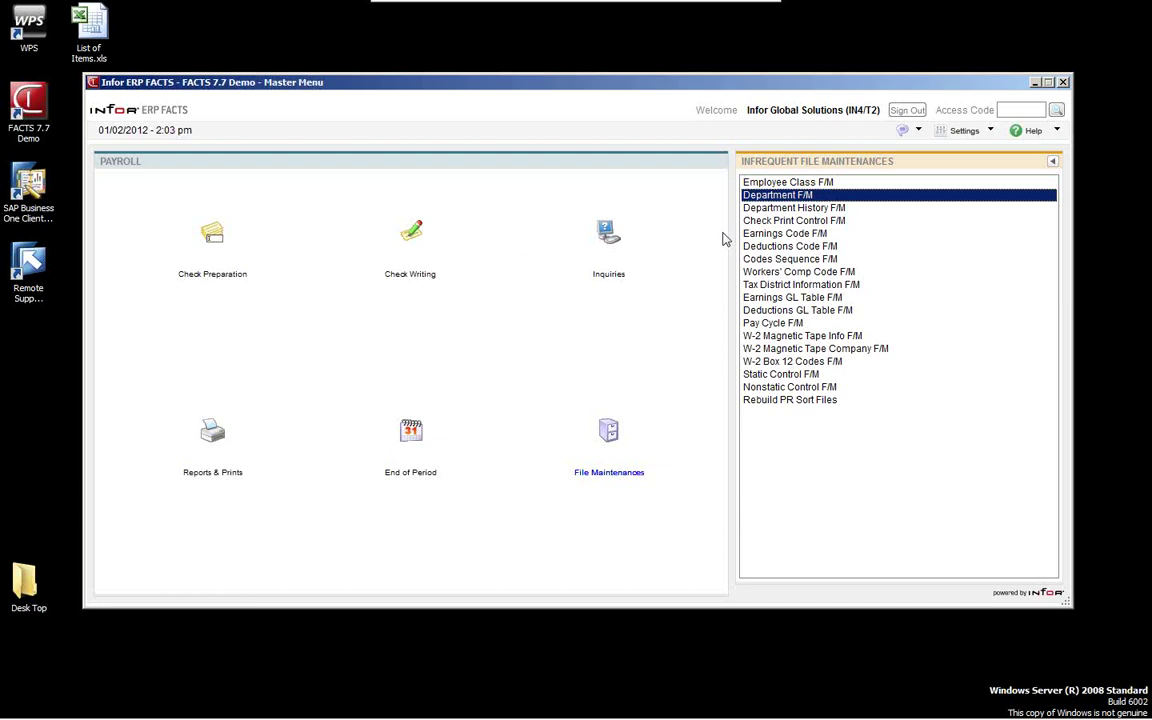
{"action": "double_click", "coordinate": [776, 197]}
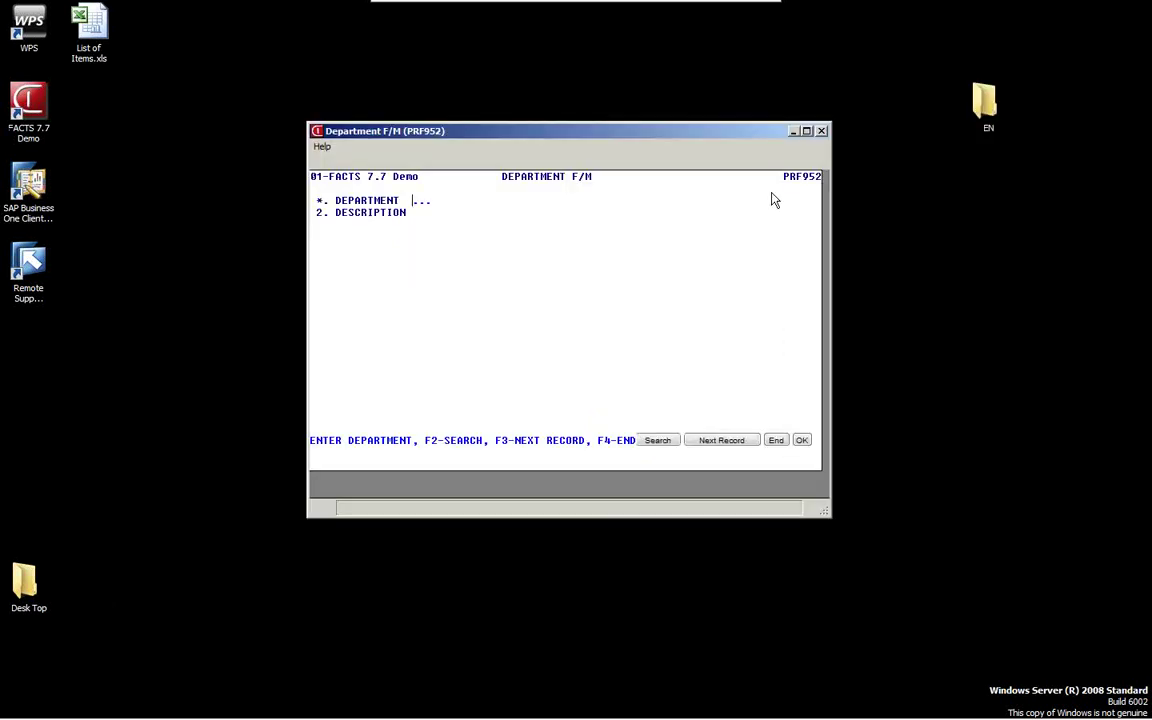
{"action": "key", "text": "F2"}
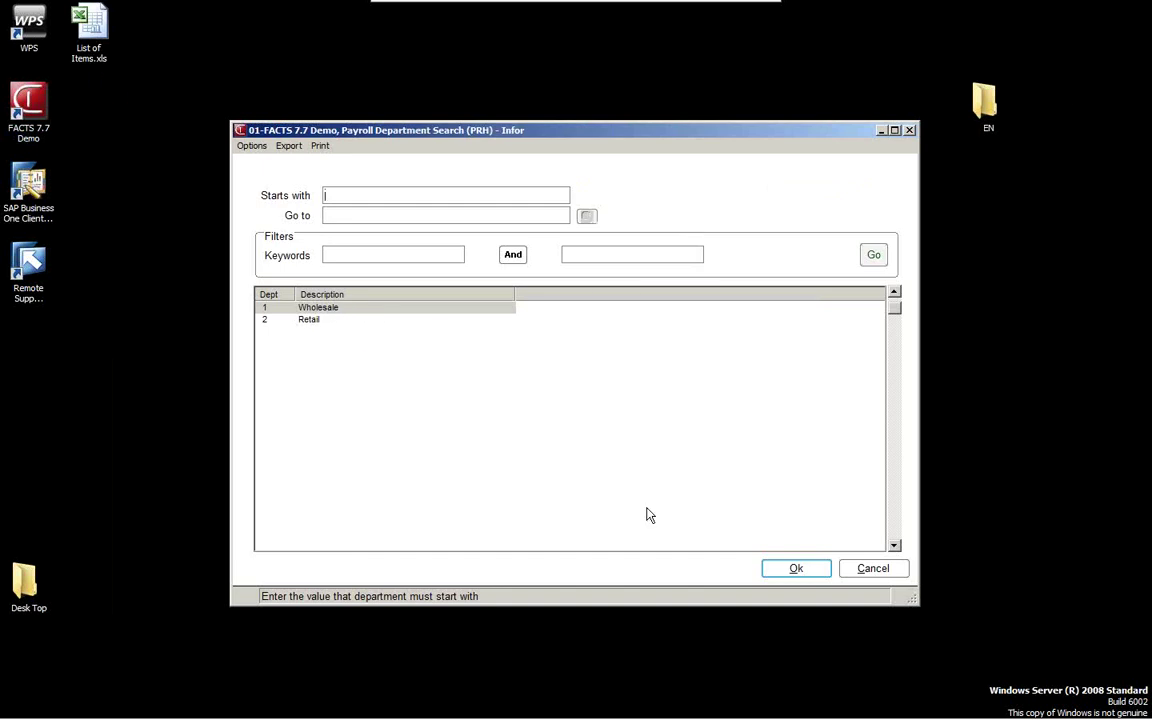
{"action": "left_click", "coordinate": [804, 572]}
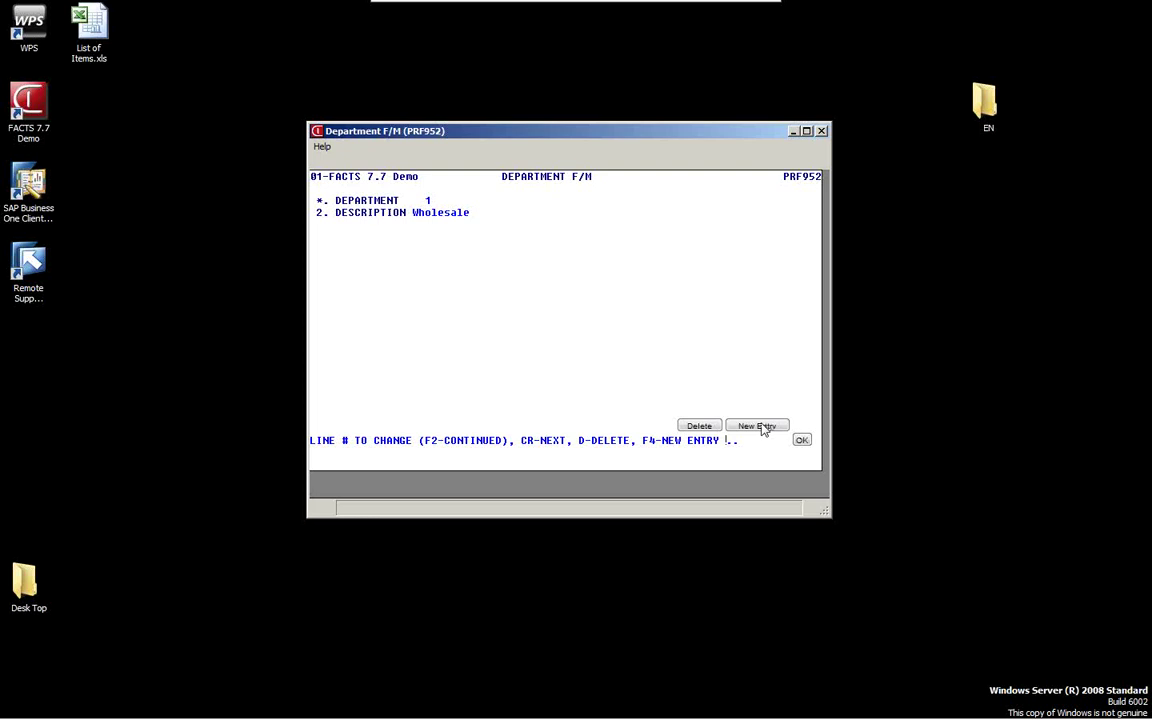
{"action": "left_click", "coordinate": [763, 428]}
{"action": "key", "text": "F4"}
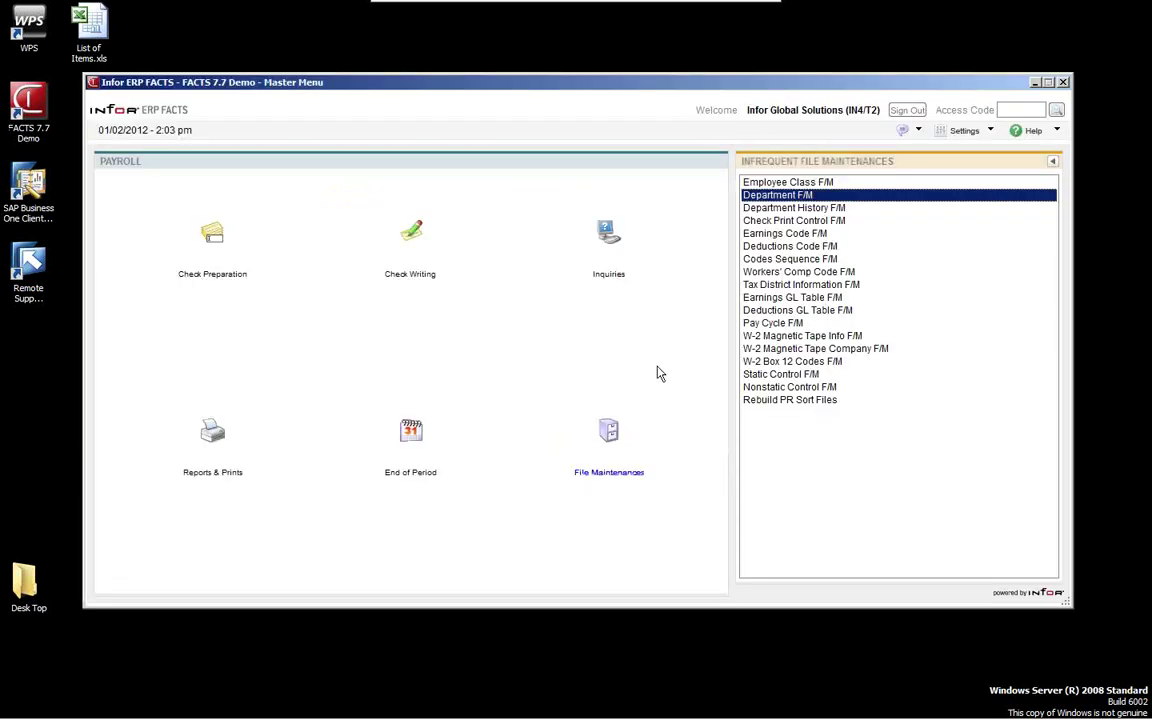
Step: View the Department History F/M record for time period P, branch 01 Atlanta Branch and department 1 Wholesale, and close it
{"action": "left_click", "coordinate": [777, 209]}
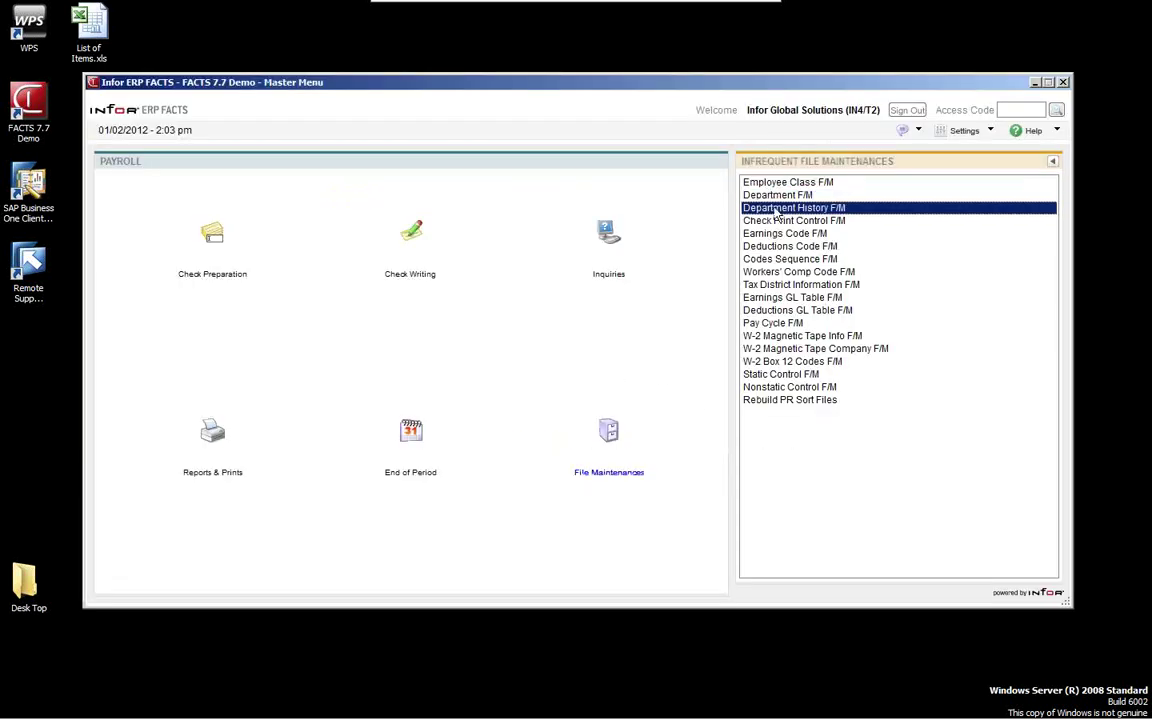
{"action": "double_click", "coordinate": [775, 210]}
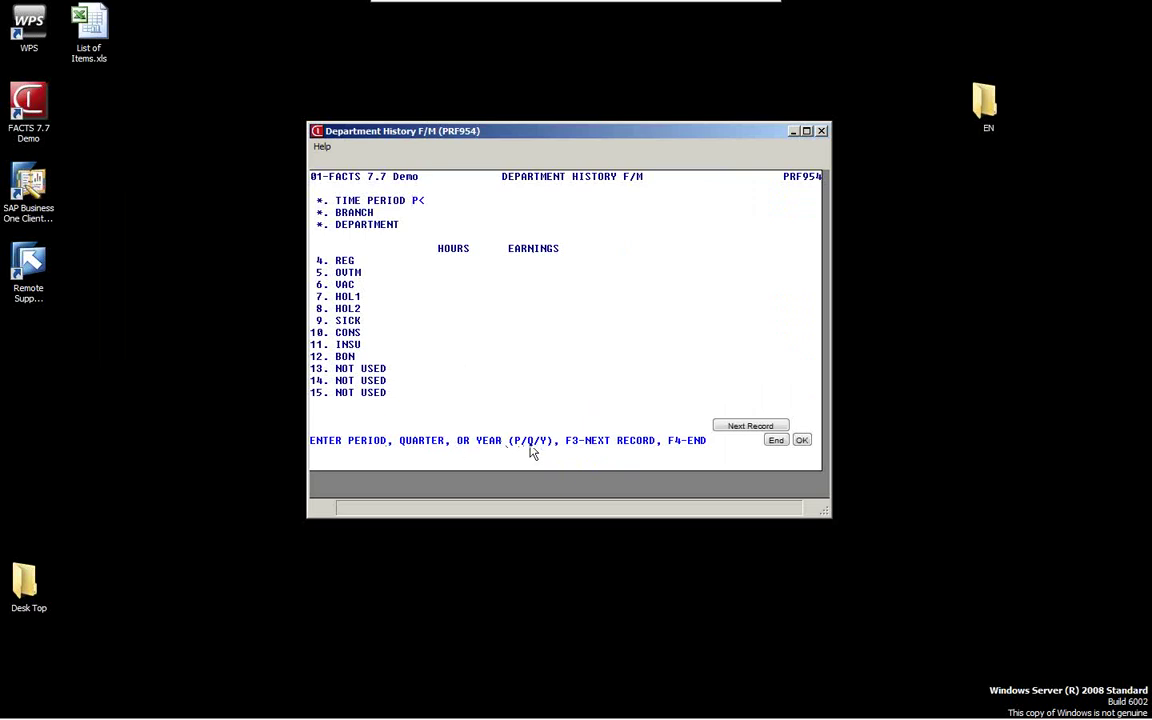
{"action": "key", "text": "Return"}
{"action": "key", "text": "Return"}
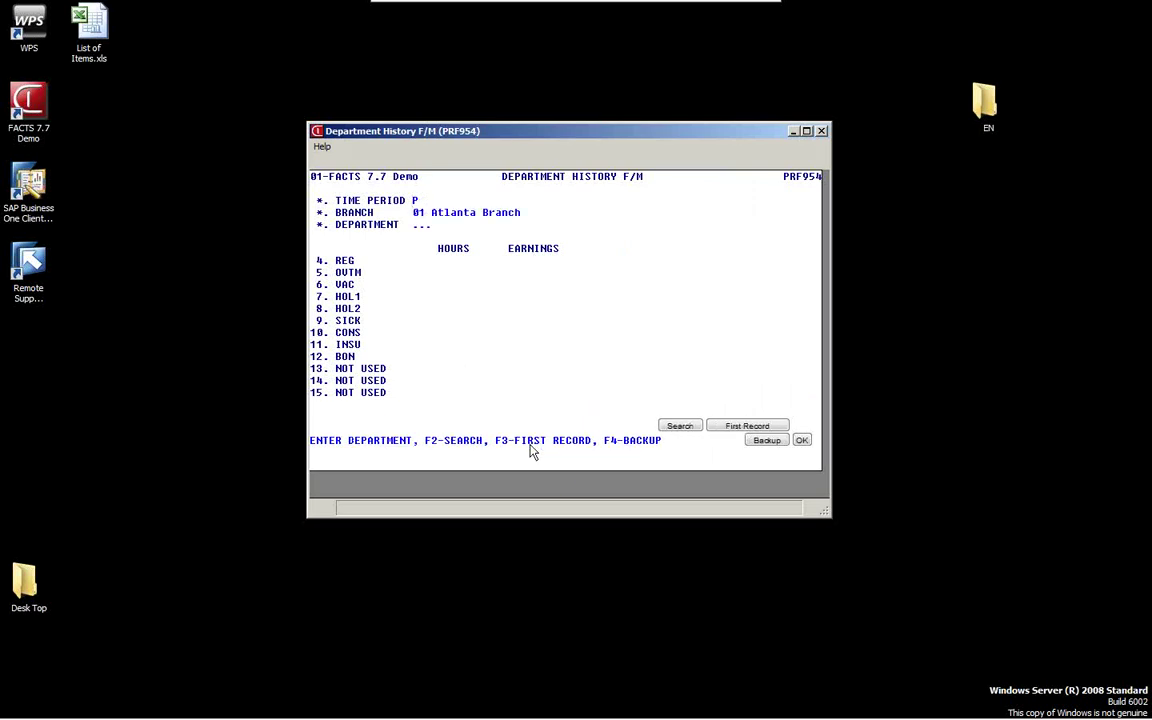
{"action": "key", "text": "F2"}
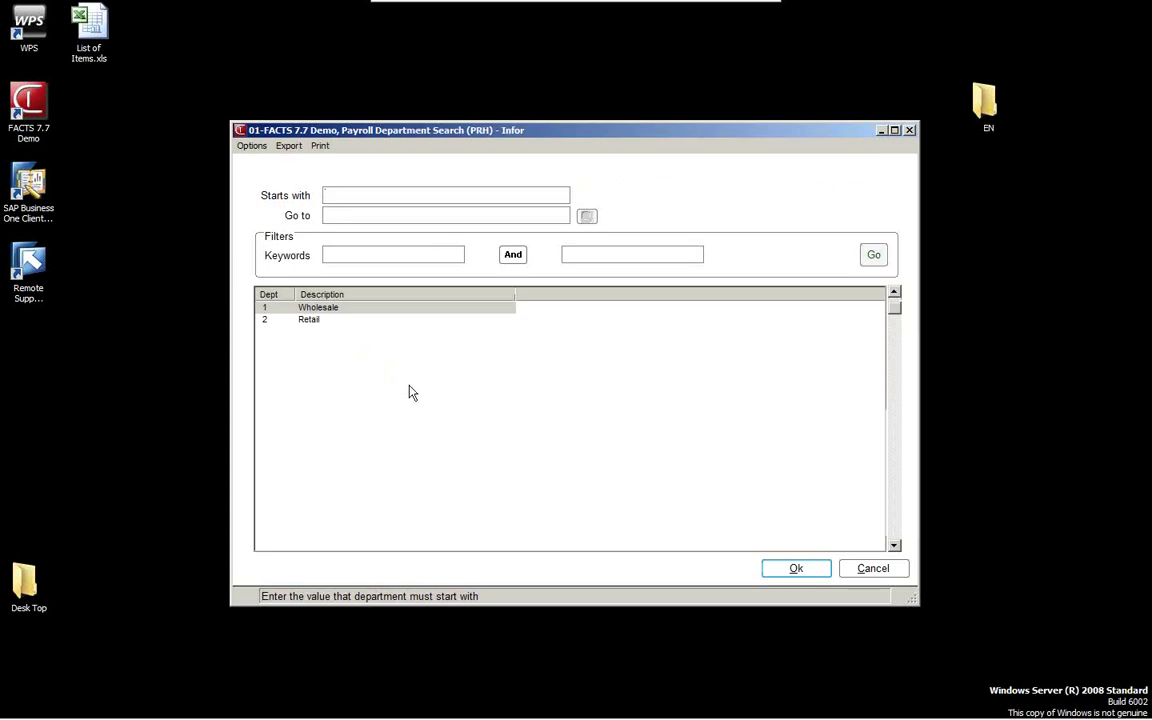
{"action": "left_click", "coordinate": [800, 570]}
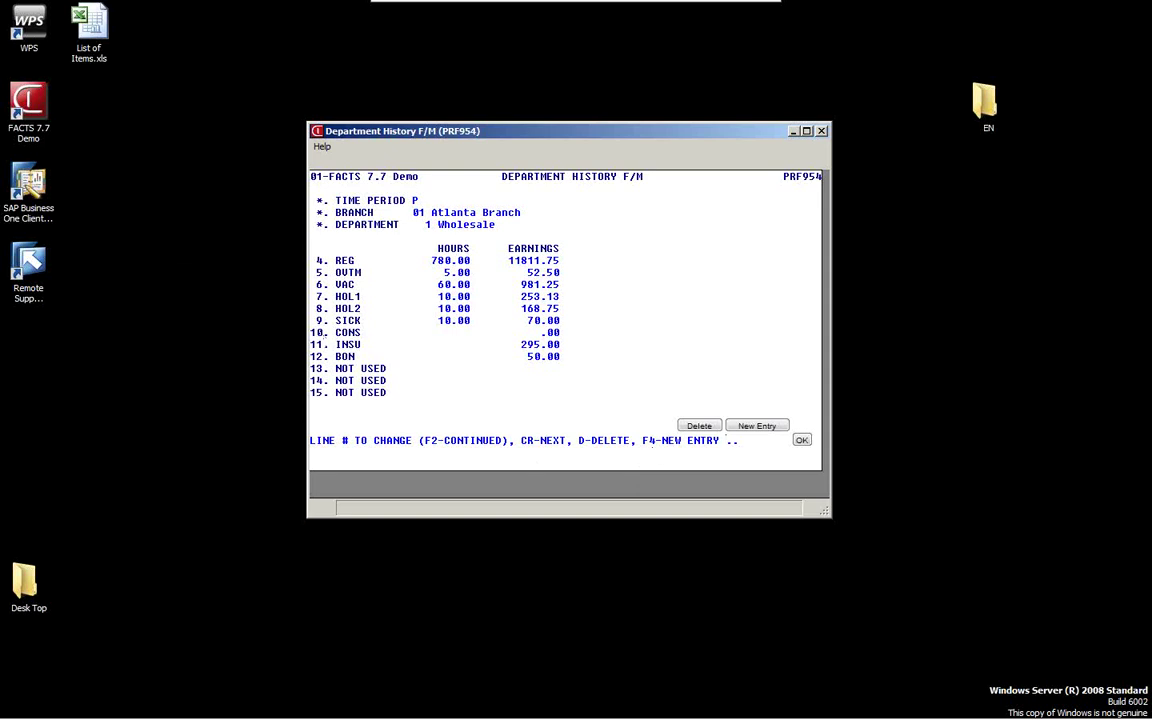
{"action": "left_click", "coordinate": [745, 426]}
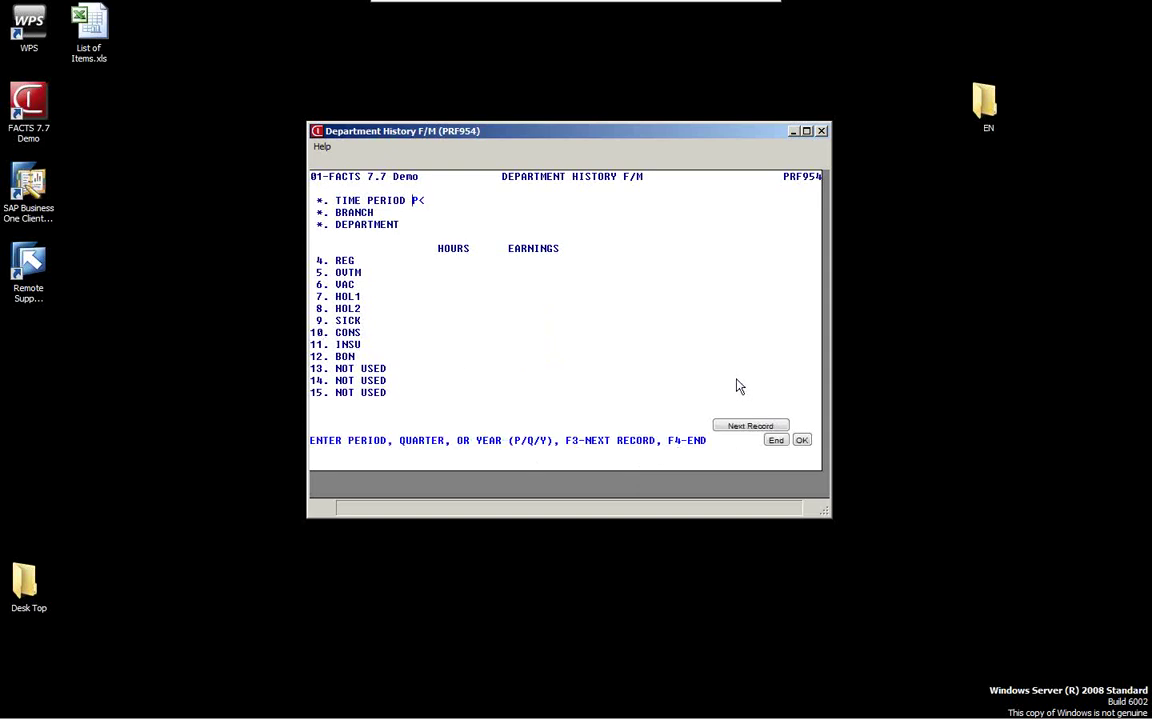
{"action": "key", "text": "F4"}
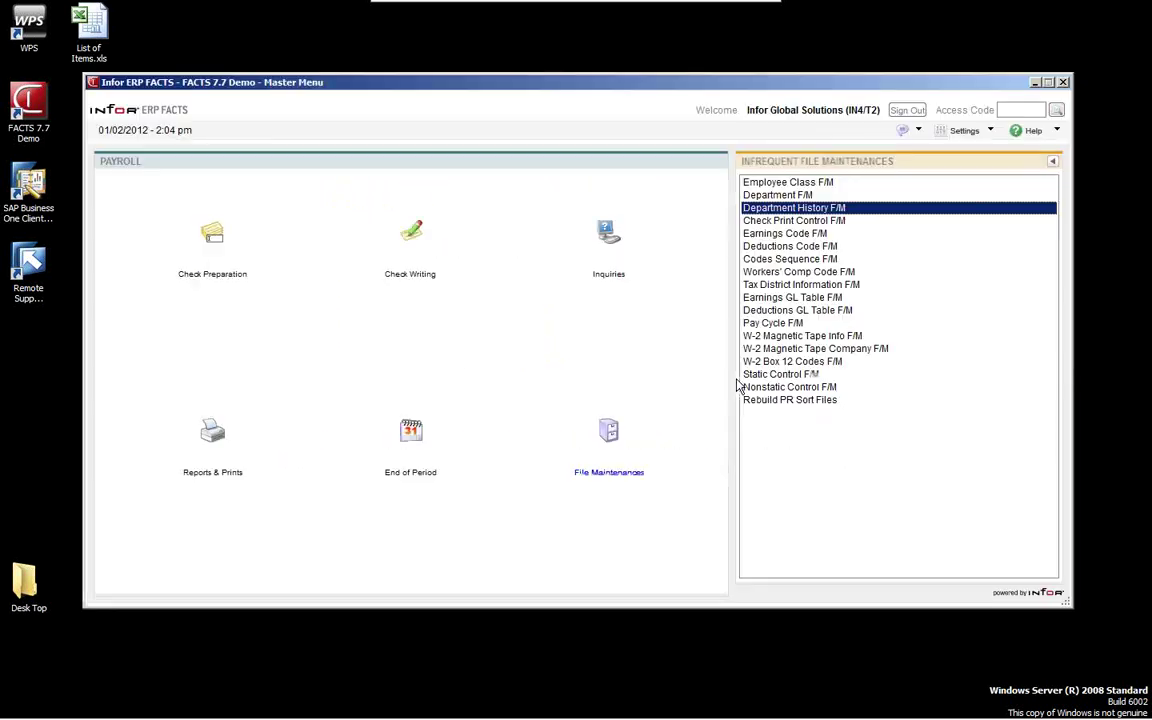
Step: Review the Check Print Control F/M settings for bank code 01, First National Bank of Atlanta, and exit
{"action": "left_click", "coordinate": [756, 221]}
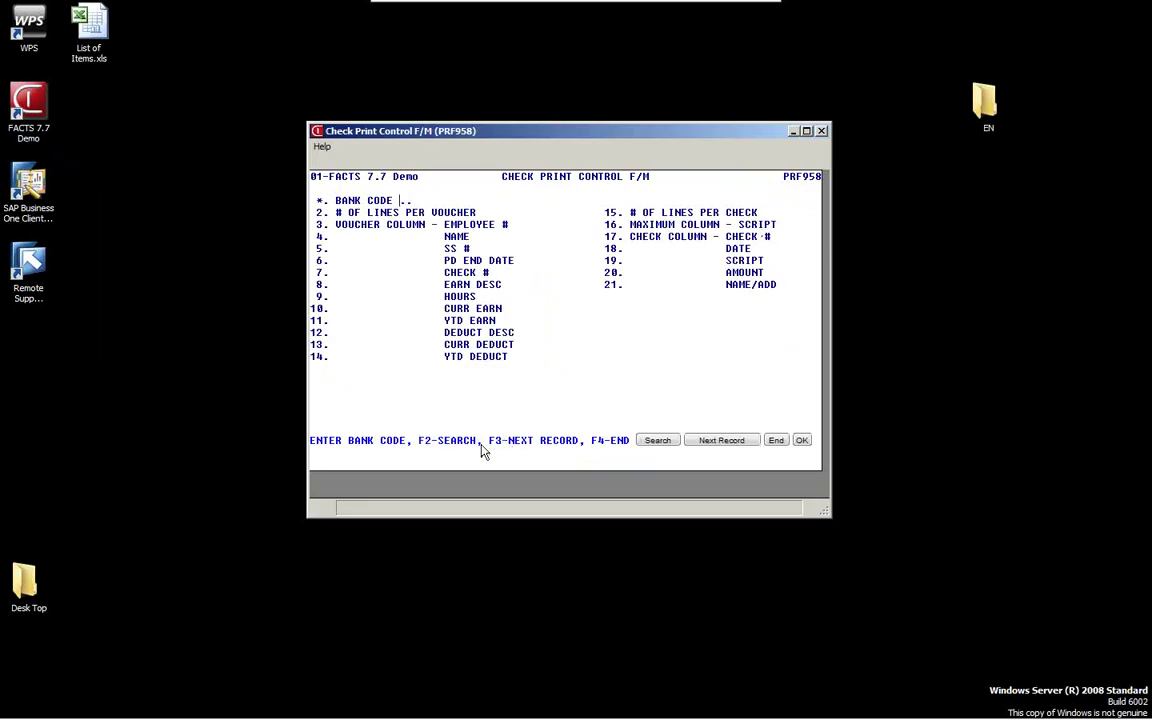
{"action": "key", "text": "F2"}
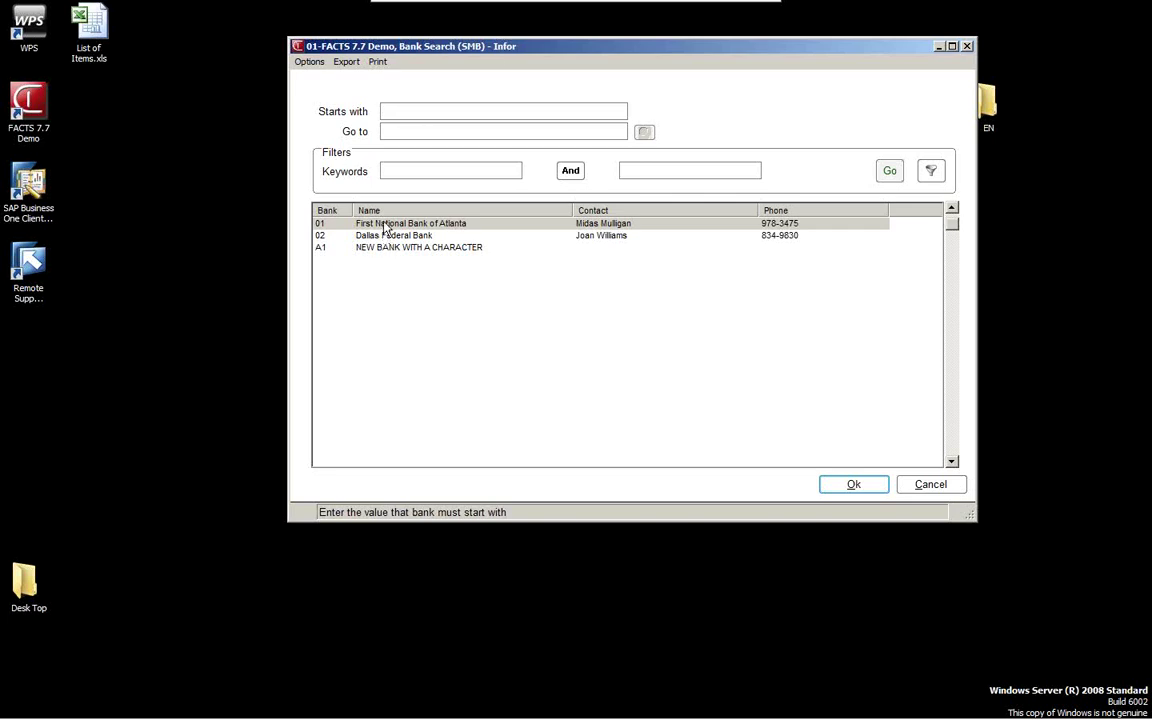
{"action": "left_click", "coordinate": [866, 484]}
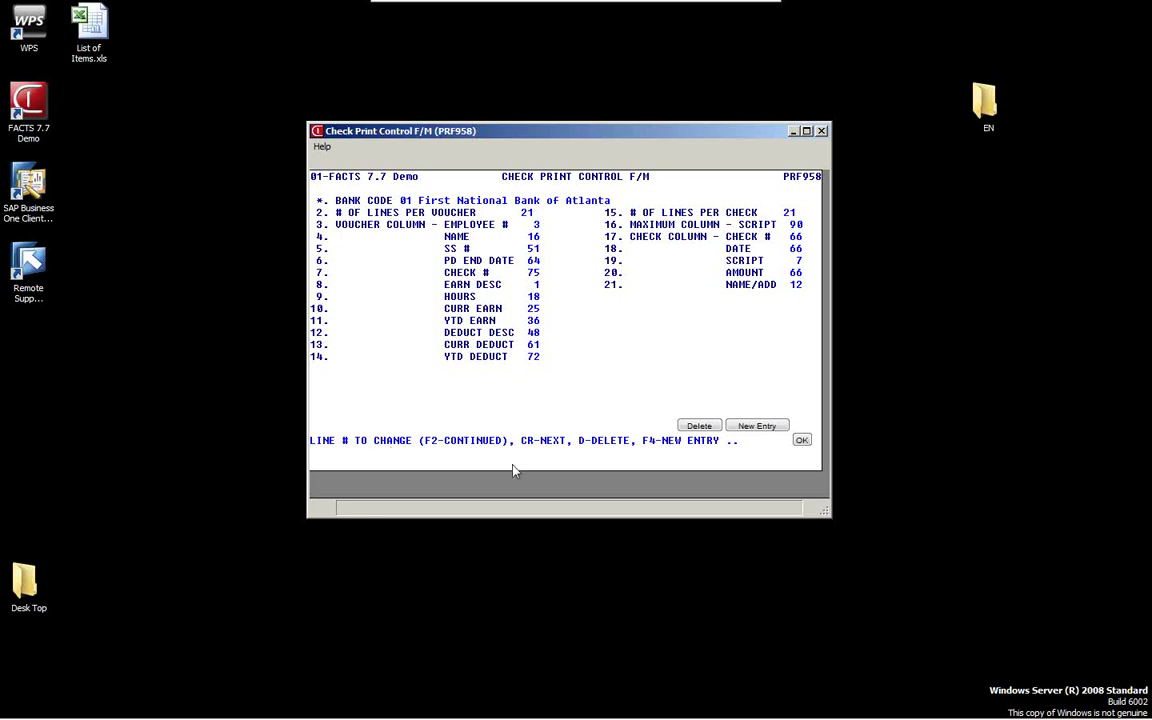
{"action": "key", "text": "Return"}
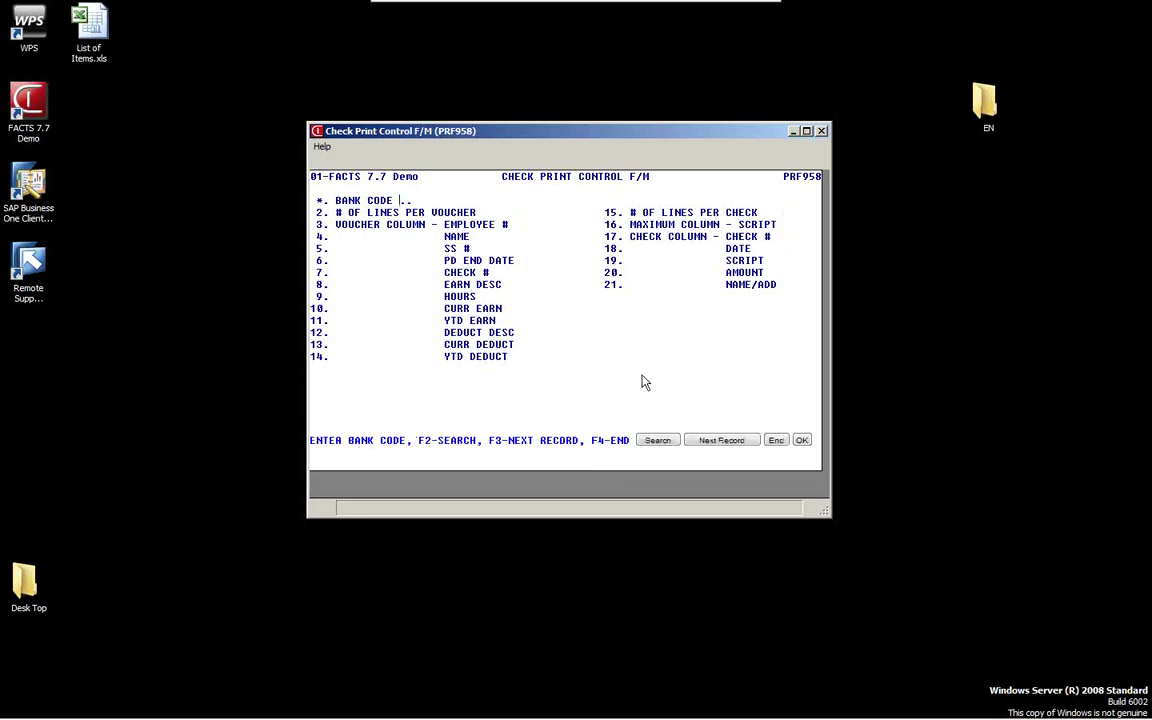
{"action": "key", "text": "F4"}
{"action": "key", "text": "F4"}
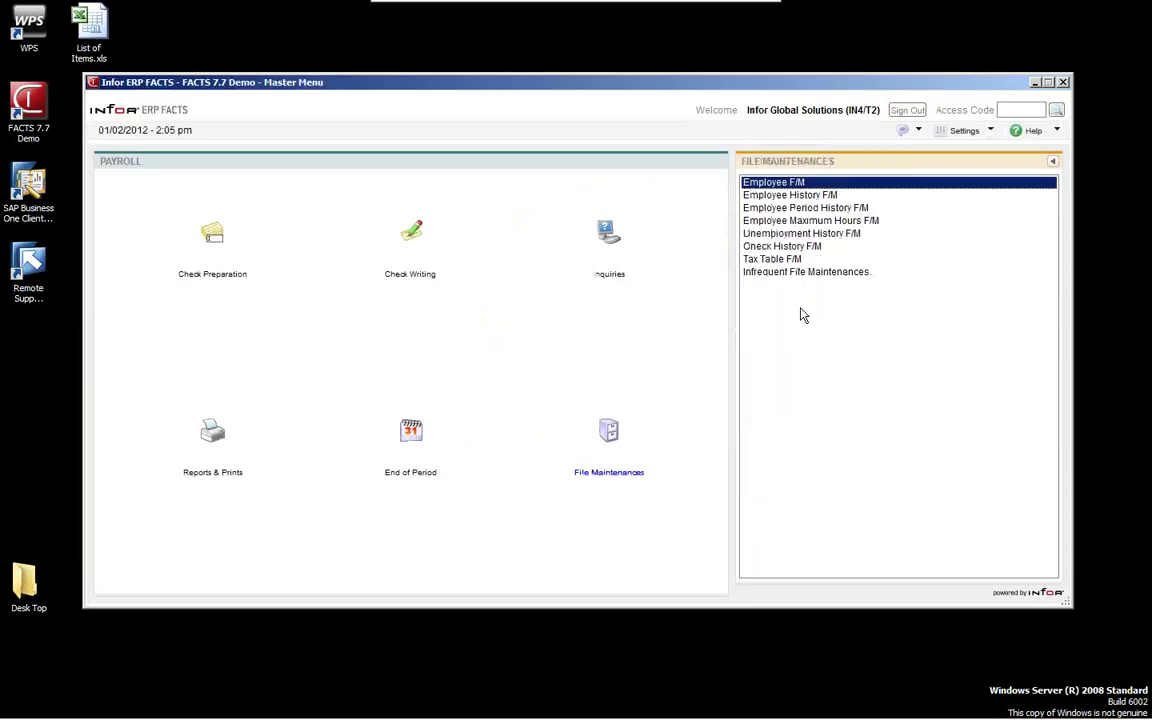
Step: Look up the REG (Regular Pay) earnings code in Earnings Code F/M from the Payroll infrequent file maintenances
{"action": "left_click", "coordinate": [791, 275]}
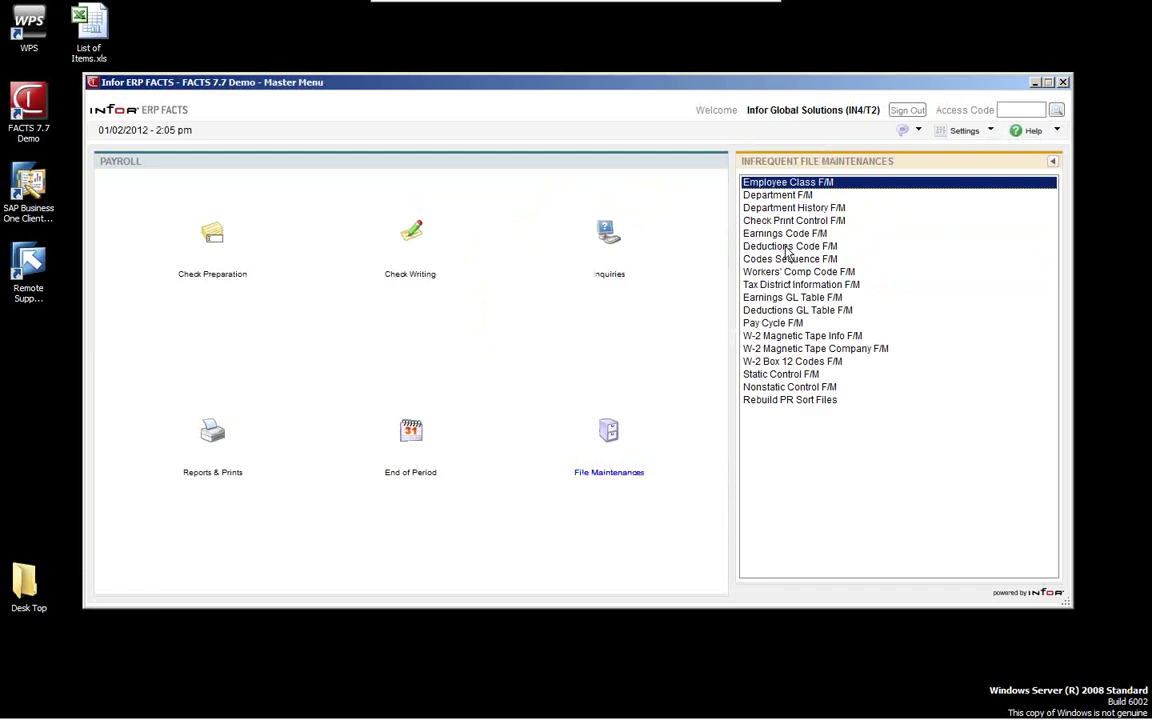
{"action": "left_click", "coordinate": [809, 234]}
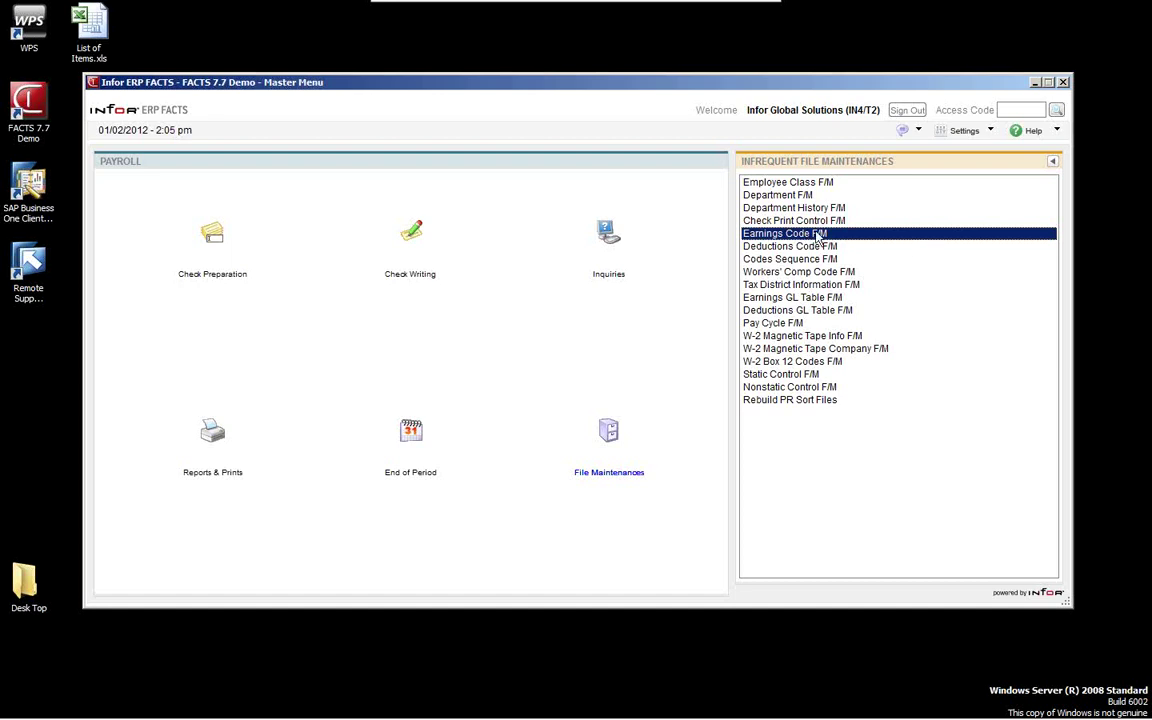
{"action": "left_click", "coordinate": [817, 236]}
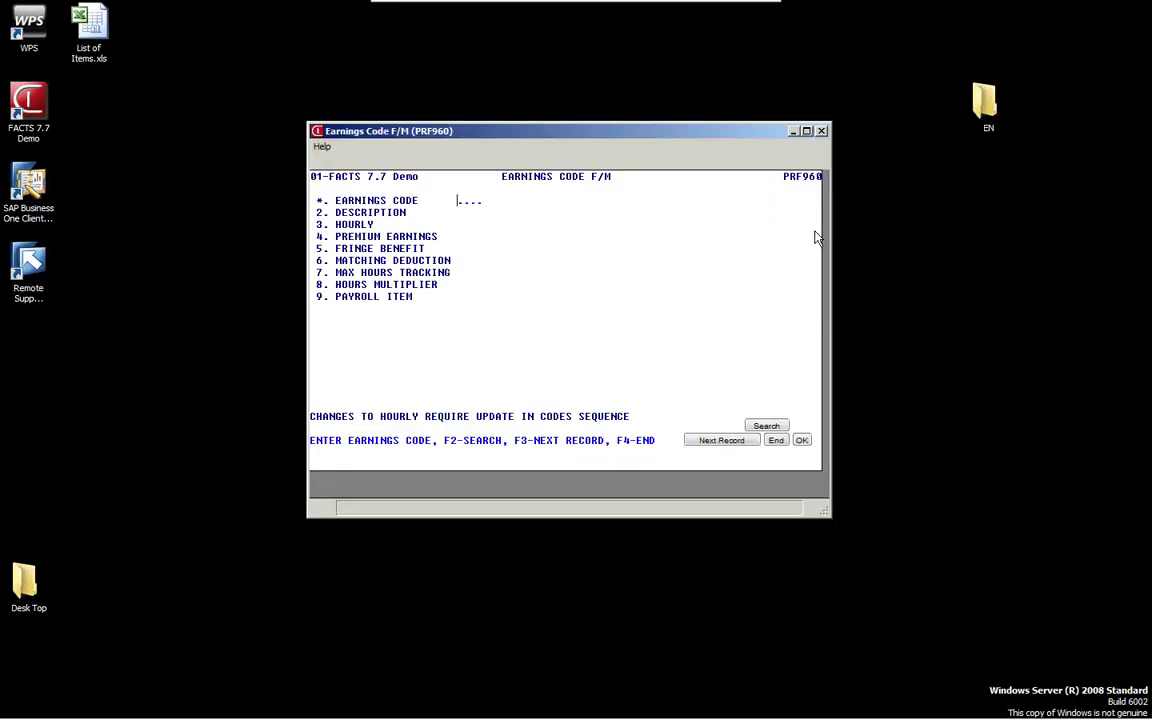
{"action": "key", "text": "F2"}
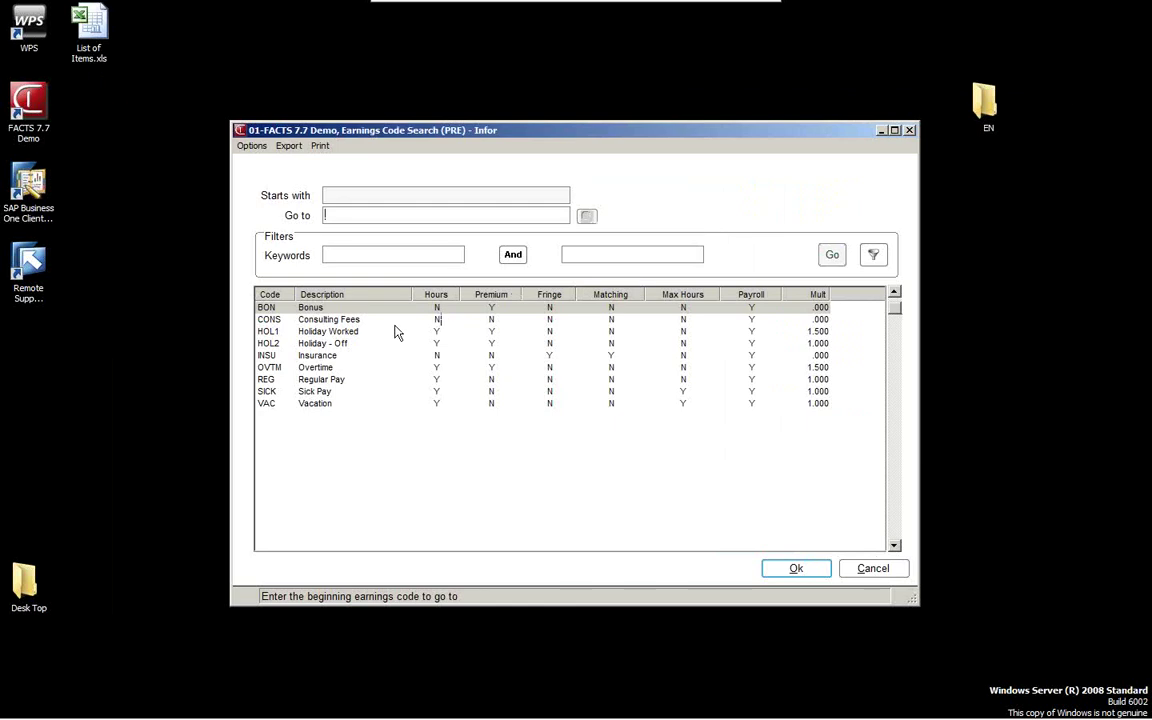
{"action": "left_click", "coordinate": [312, 381]}
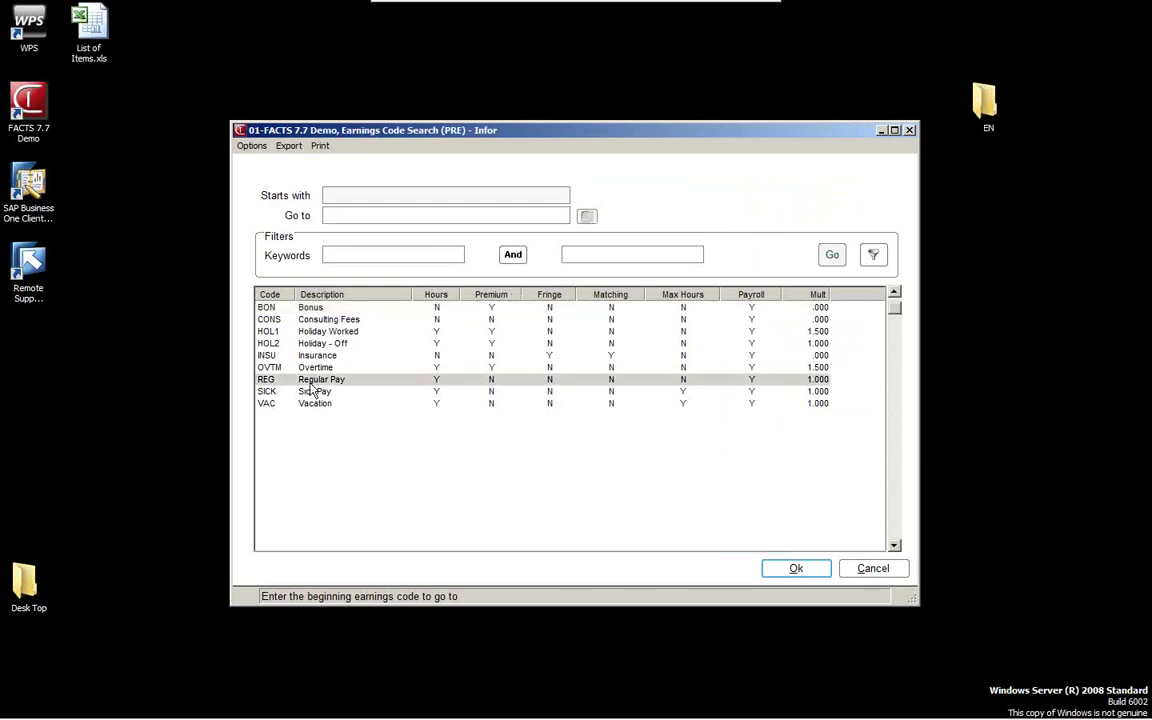
{"action": "left_click", "coordinate": [796, 568]}
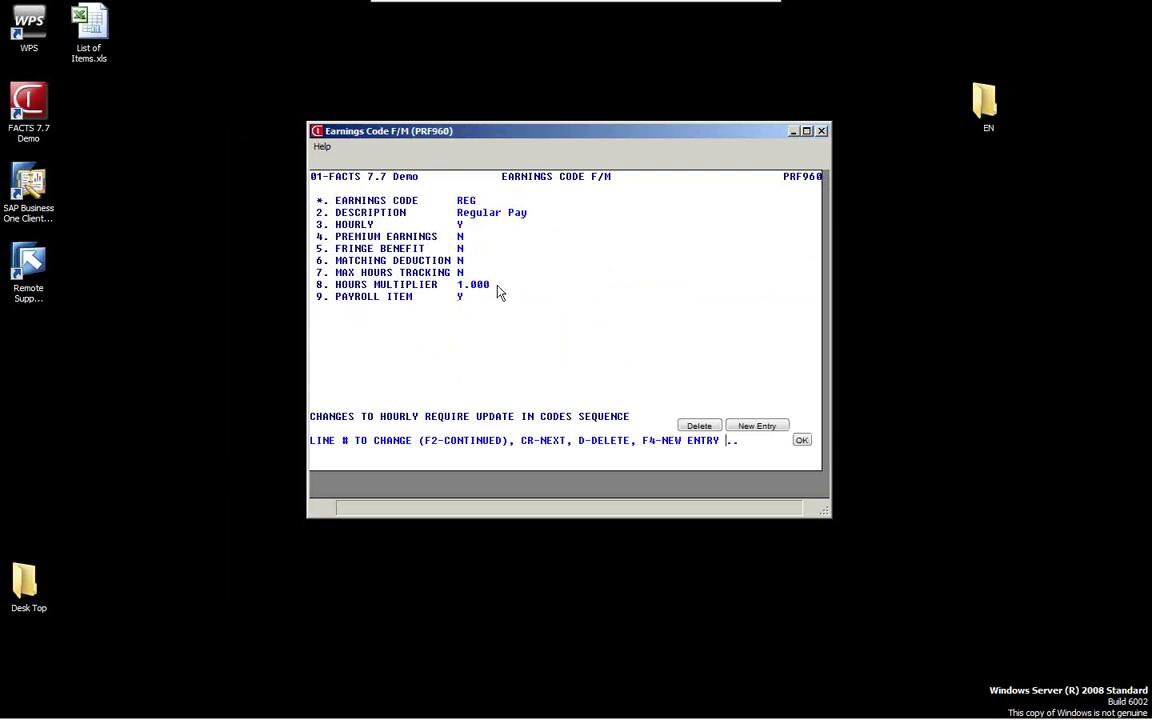
Step: Page through the remaining earnings code records, from Sick Pay and Vacation around through Bonus, Holiday Worked and Overtime, back to Regular Pay
{"action": "key", "text": "Return"}
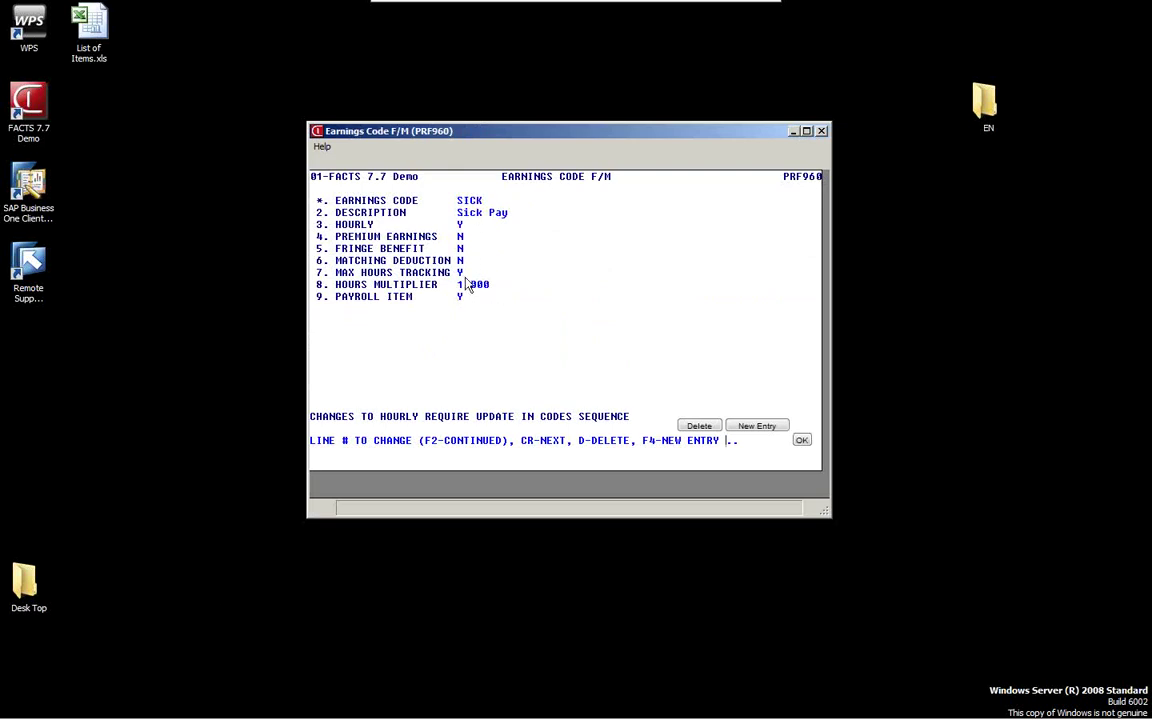
{"action": "key", "text": "Return"}
{"action": "key", "text": "Return"}
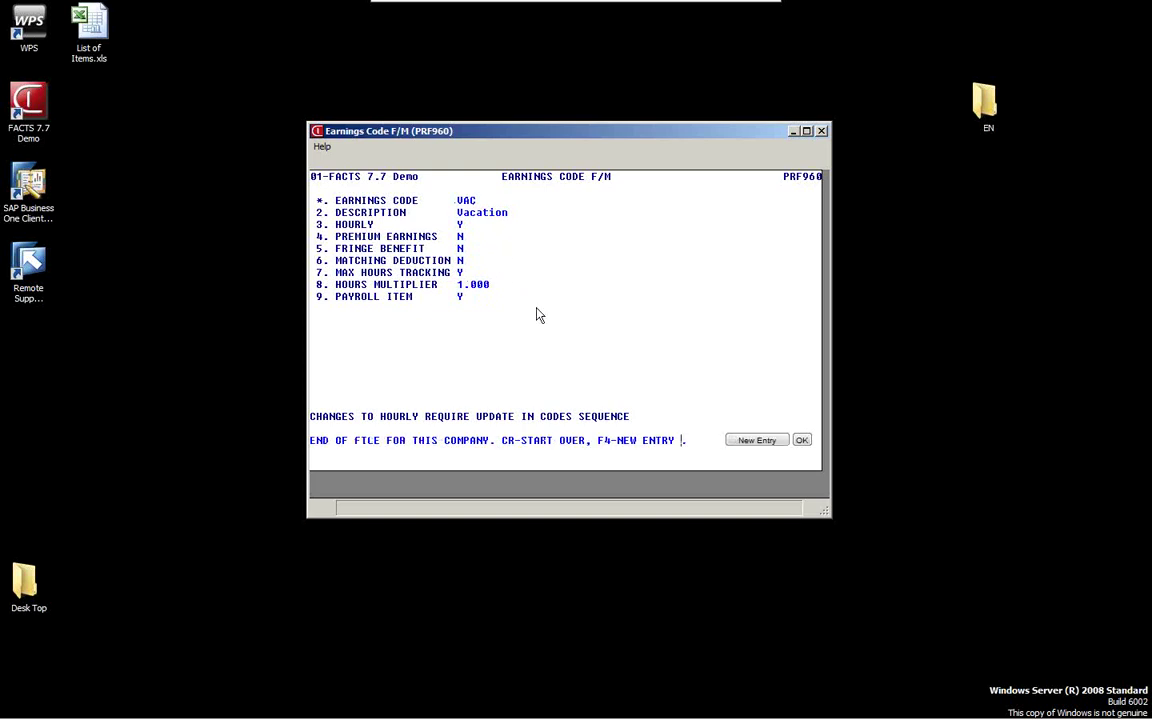
{"action": "key", "text": "Return"}
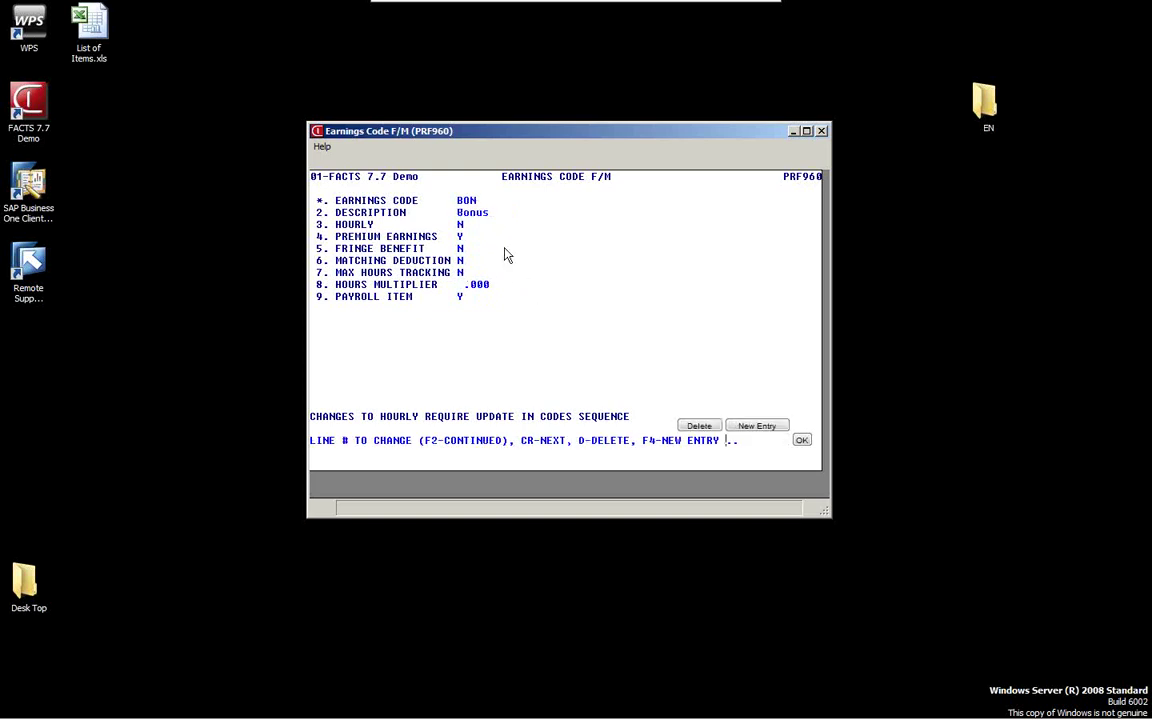
{"action": "key", "text": "Return"}
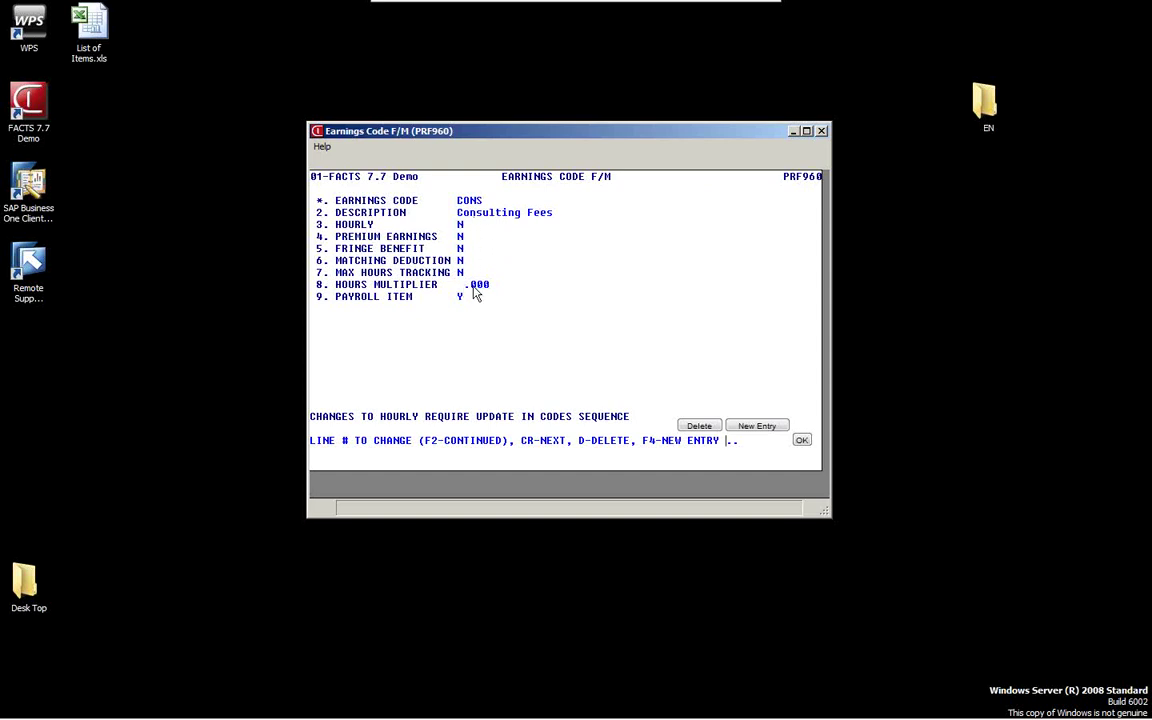
{"action": "key", "text": "Return"}
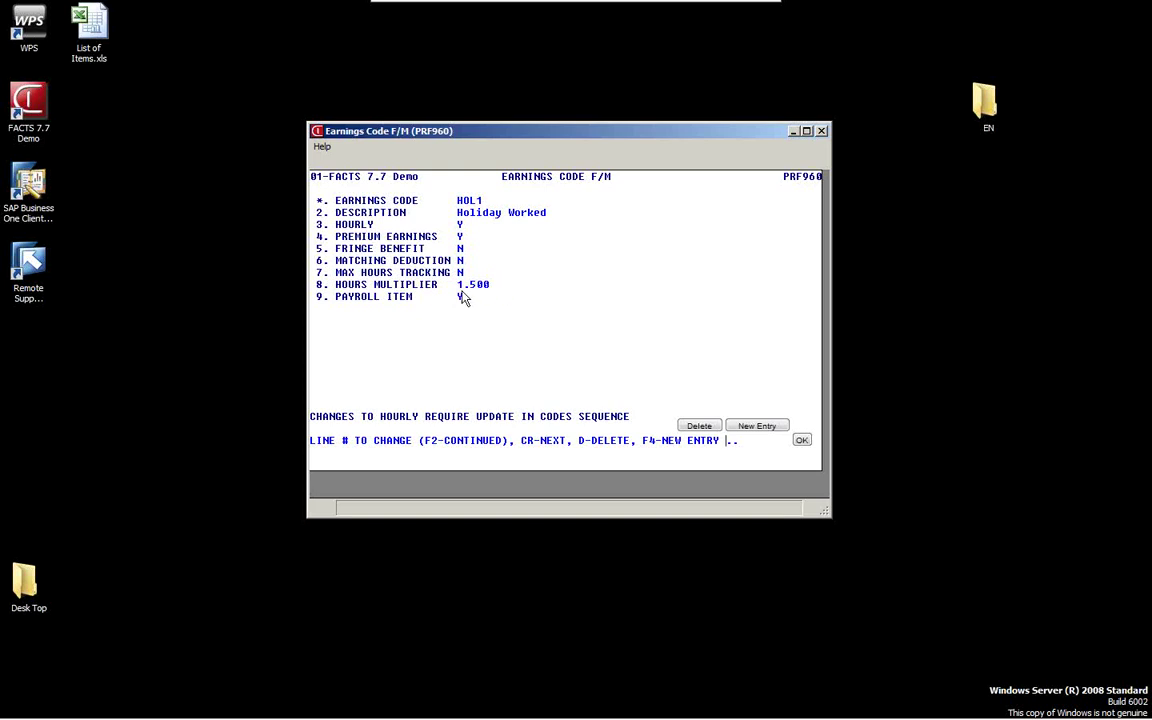
{"action": "key", "text": "Return"}
{"action": "key", "text": "Return"}
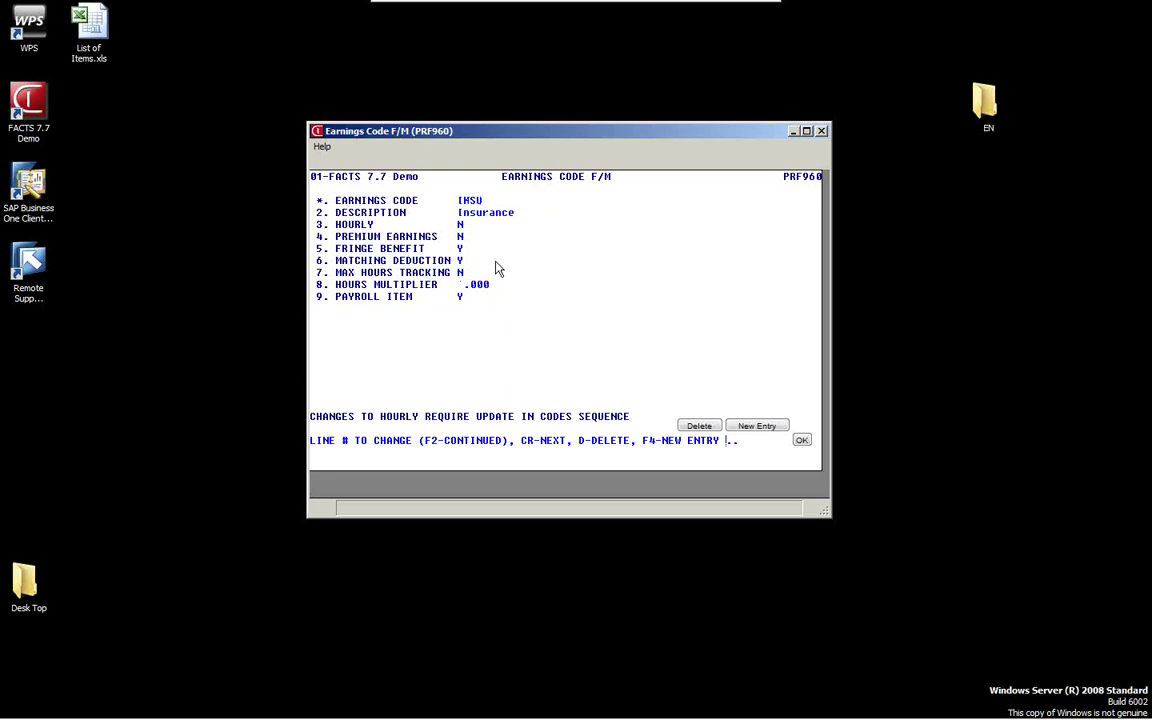
{"action": "key", "text": "Return"}
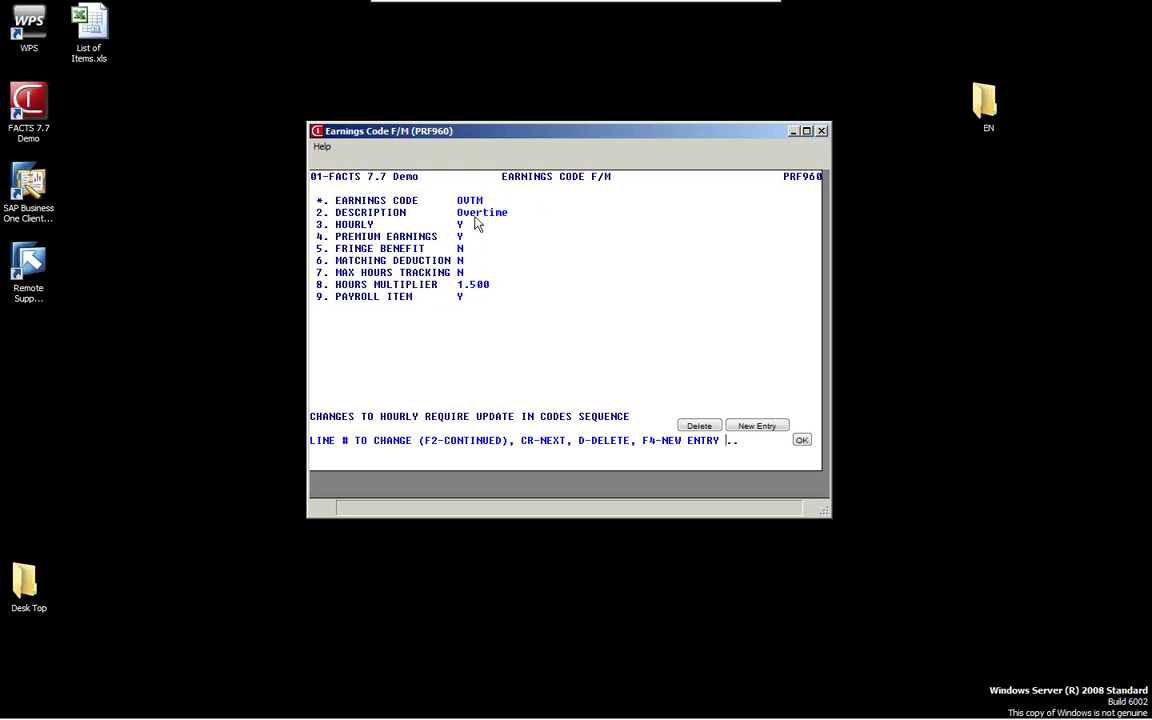
{"action": "key", "text": "Return"}
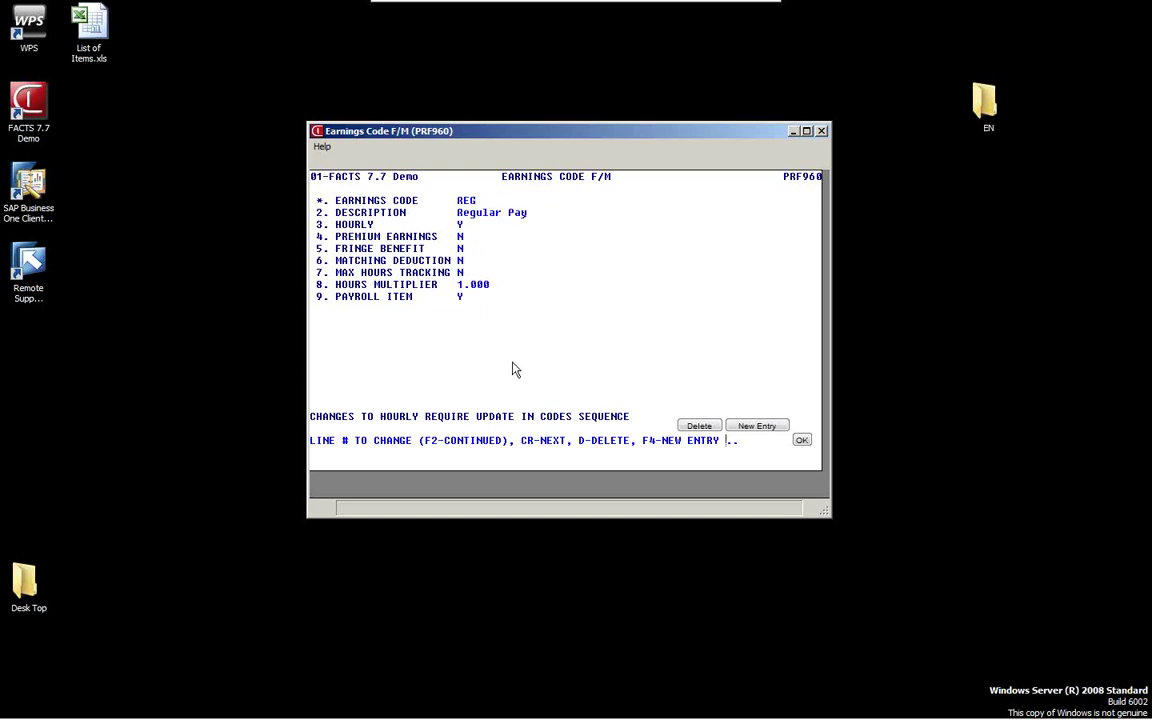
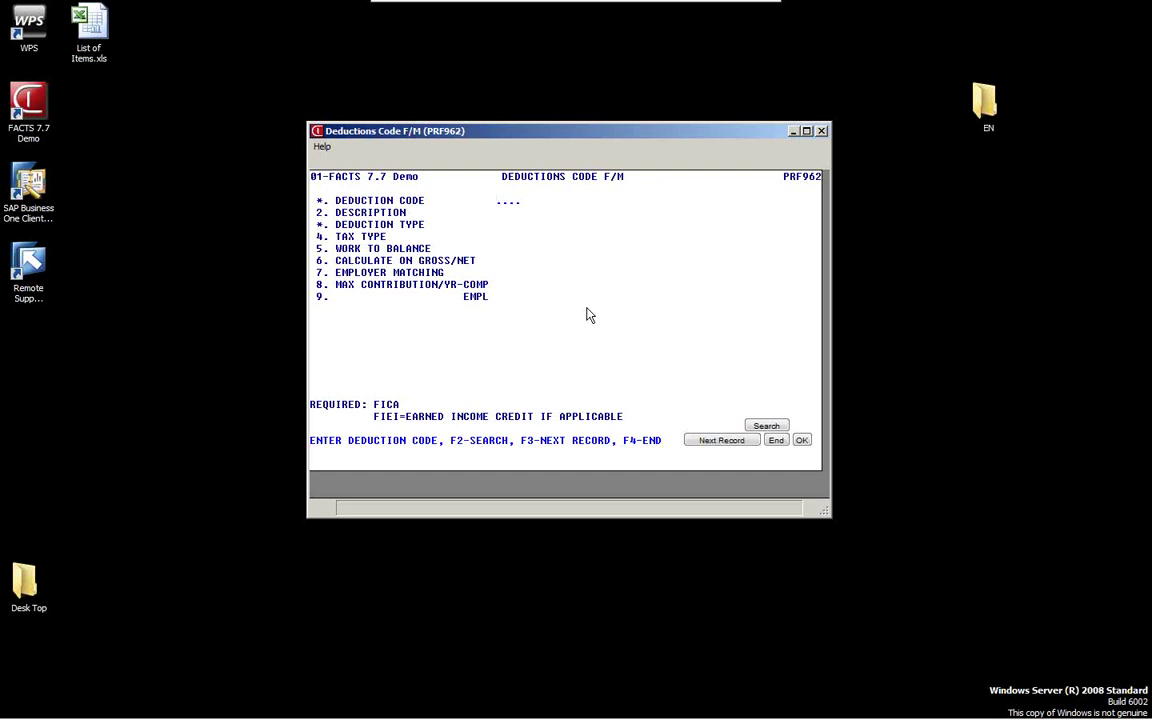
Step: Look up the FEDL (Federal) deduction code, review the following FICA and INSU records, and clear the entry
{"action": "key", "text": "F2"}
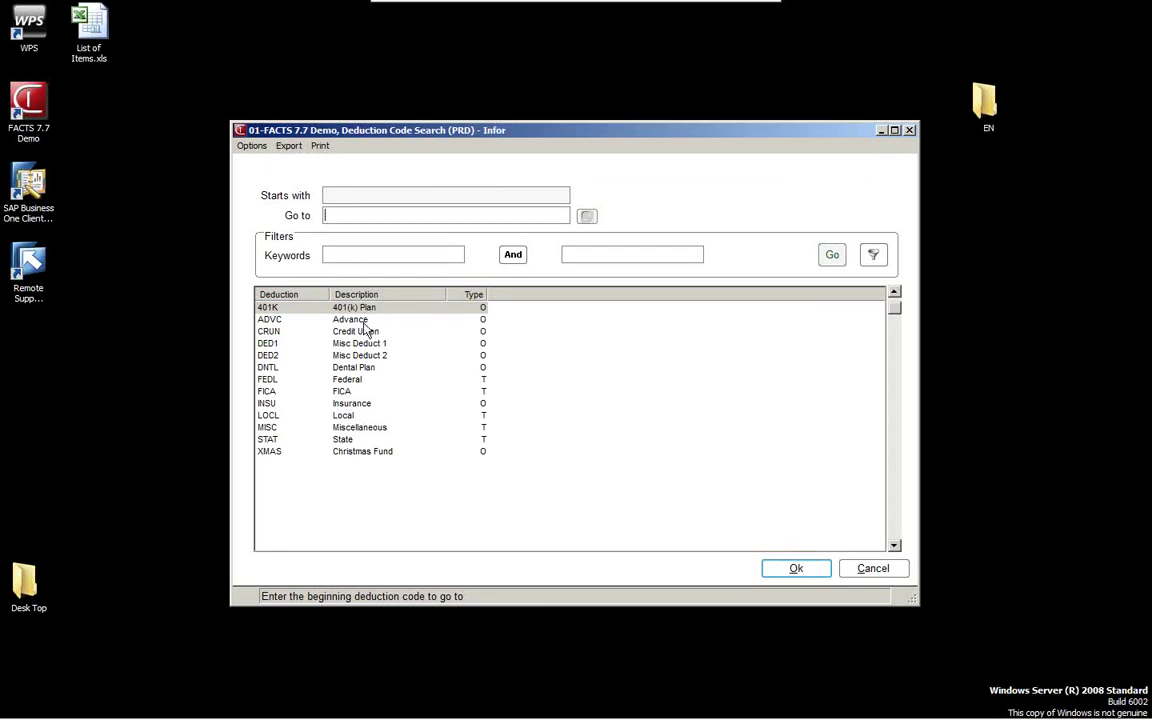
{"action": "left_click", "coordinate": [345, 380]}
{"action": "left_click", "coordinate": [797, 569]}
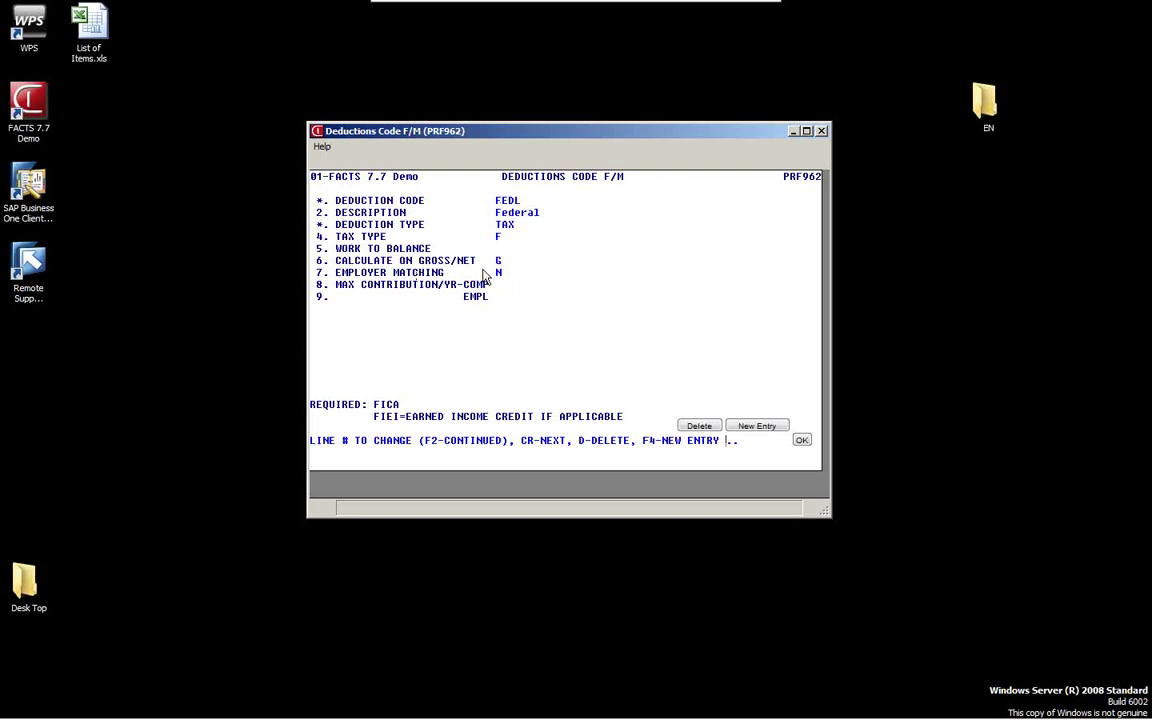
{"action": "key", "text": "Return"}
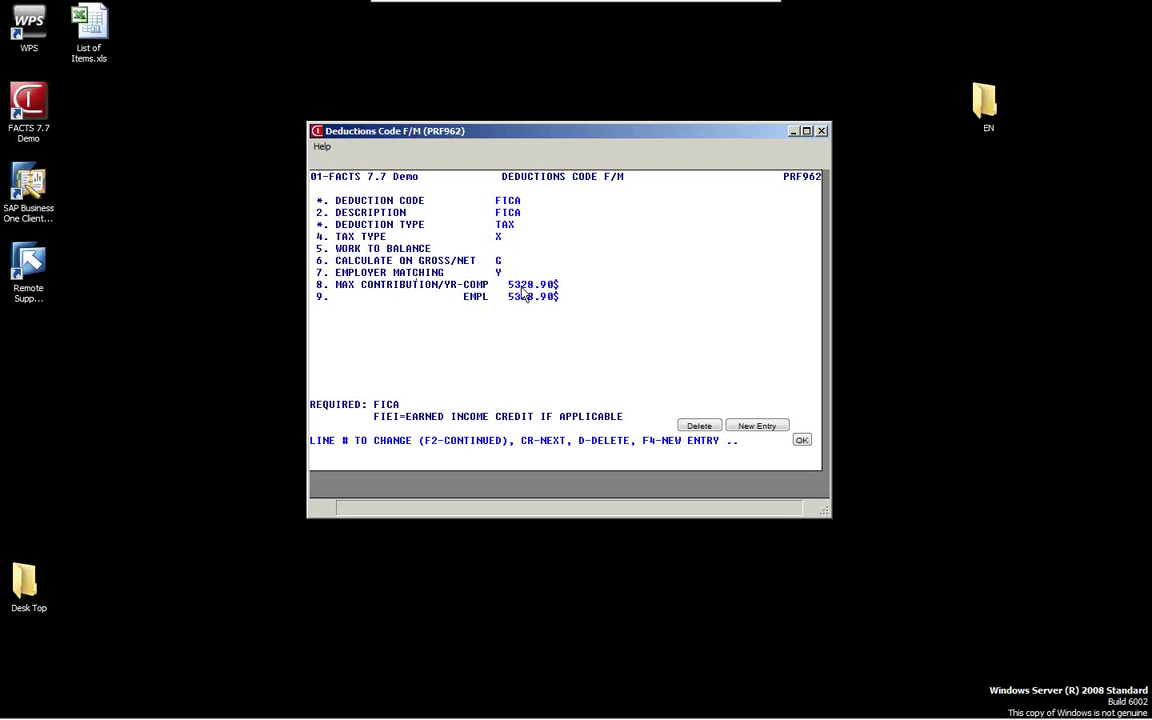
{"action": "key", "text": "Return"}
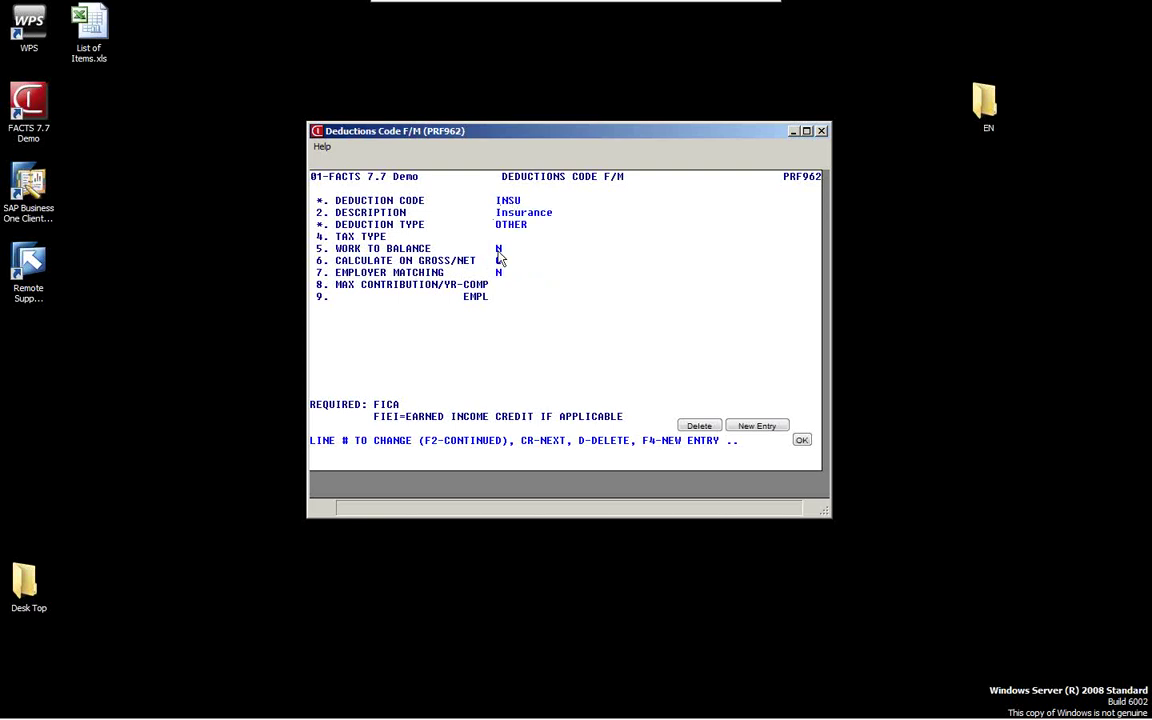
{"action": "key", "text": "F4"}
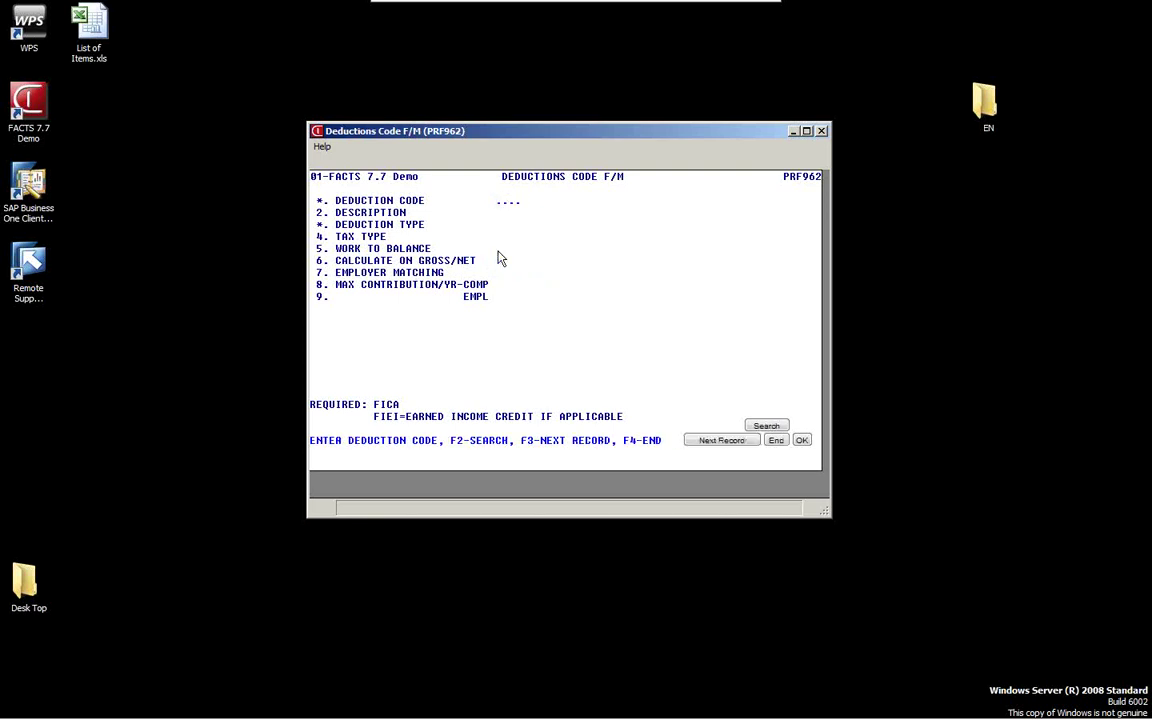
Step: View the 401K (401(k) Plan) deduction code record and exit Deductions Code F/M
{"action": "key", "text": "F2"}
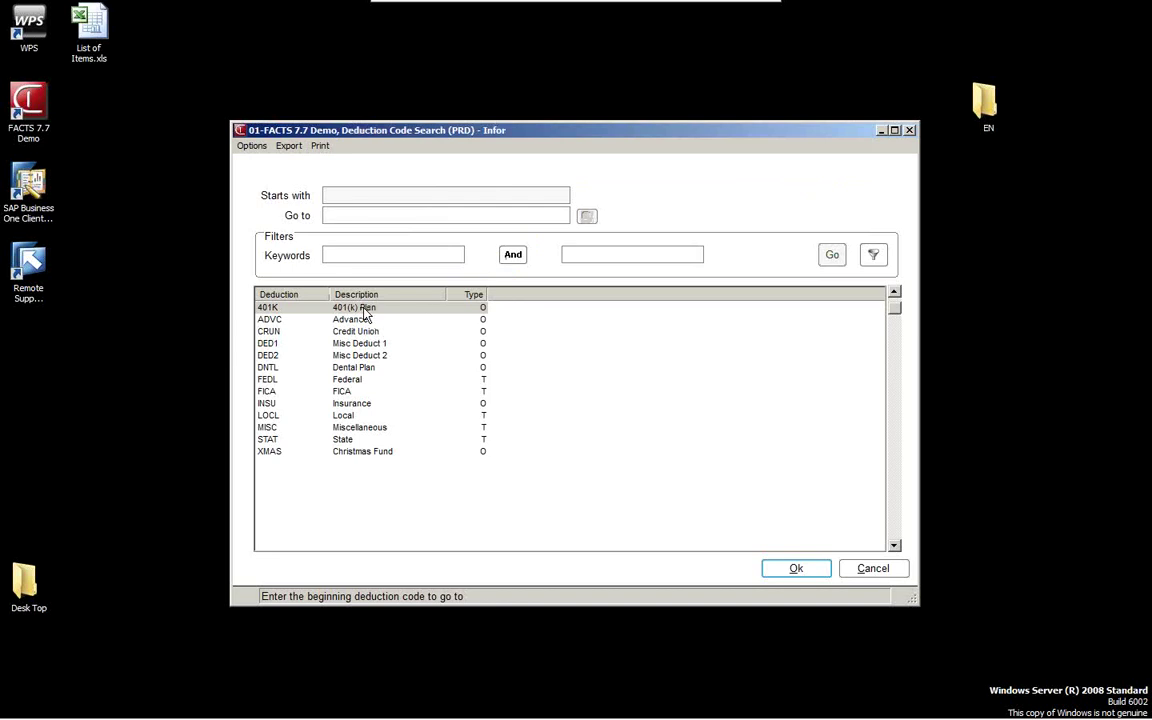
{"action": "left_click", "coordinate": [795, 569]}
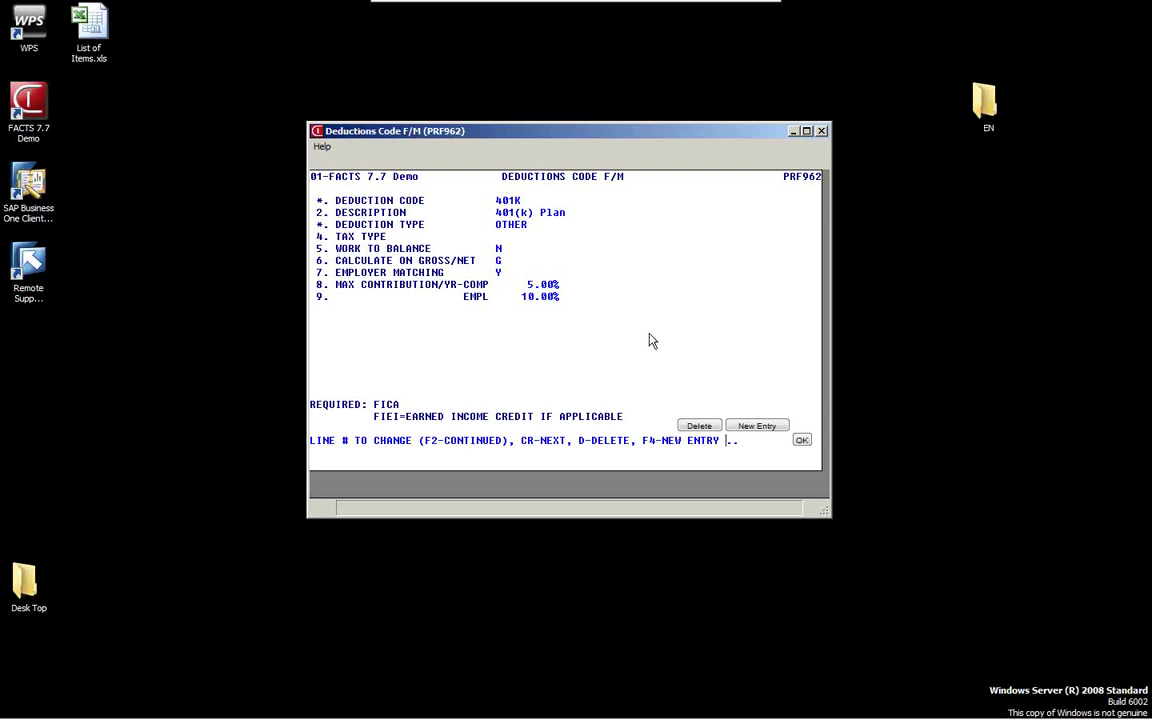
{"action": "key", "text": "Return"}
{"action": "key", "text": "F4"}
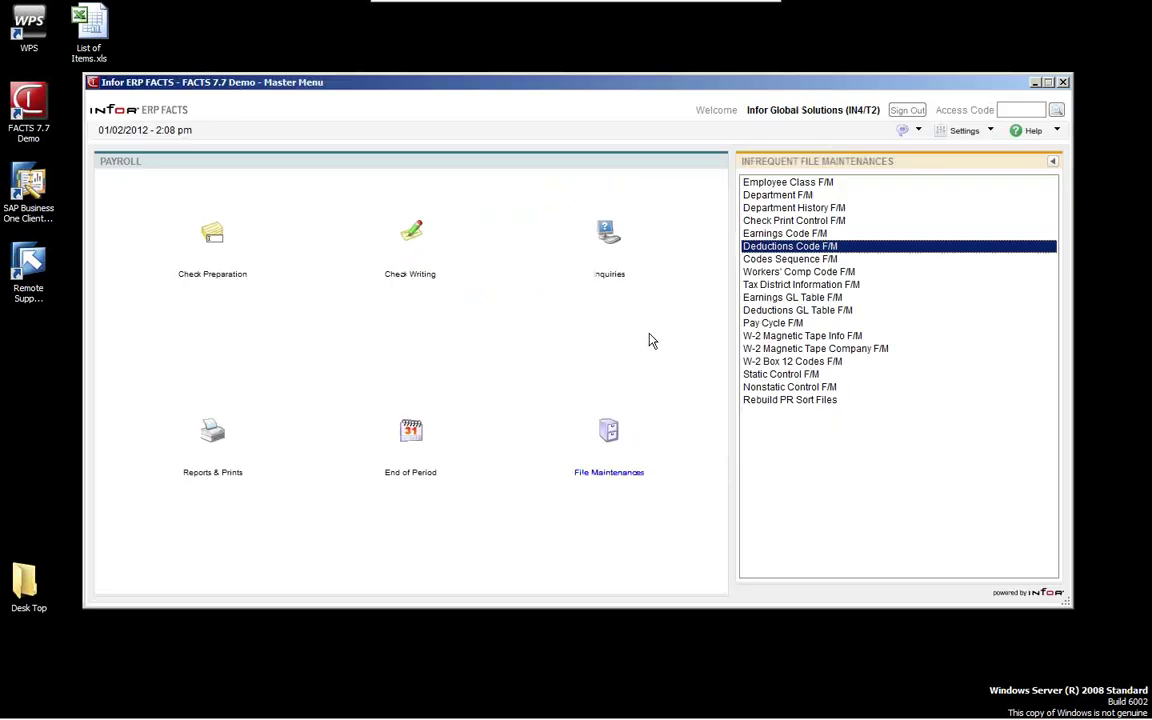
Step: Review the order of earnings, tax deductions and other deductions in Codes Sequence F/M and exit
{"action": "left_click", "coordinate": [792, 261]}
{"action": "double_click", "coordinate": [792, 261]}
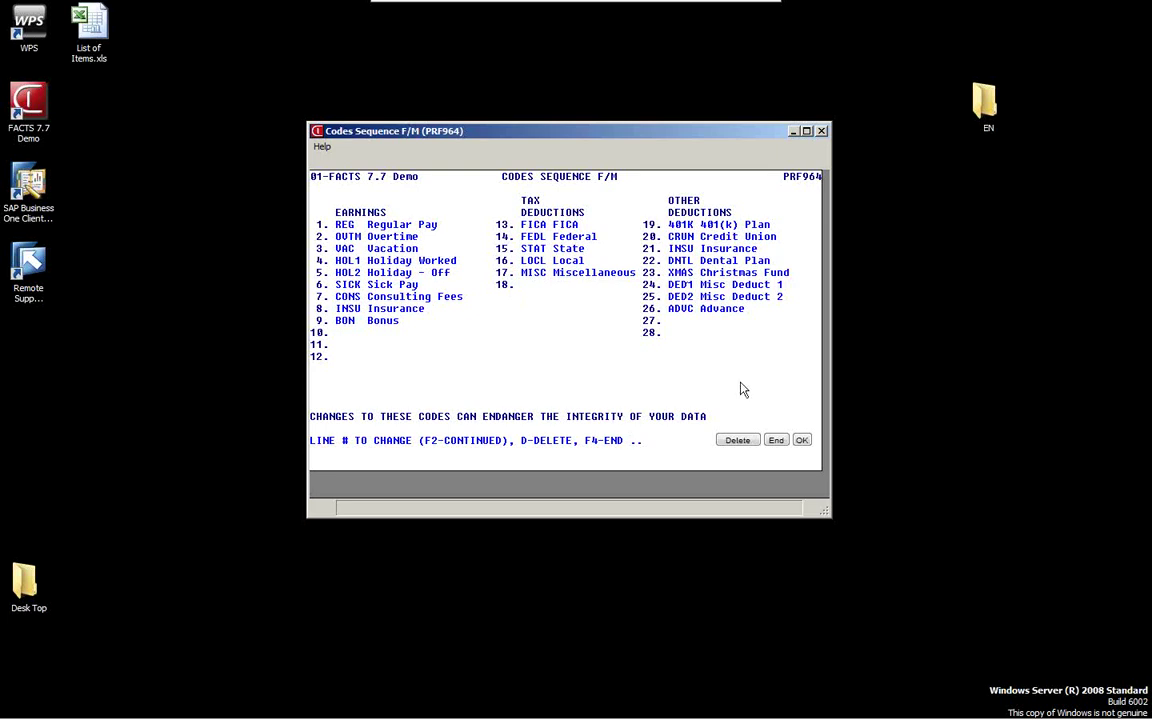
{"action": "key", "text": "F4"}
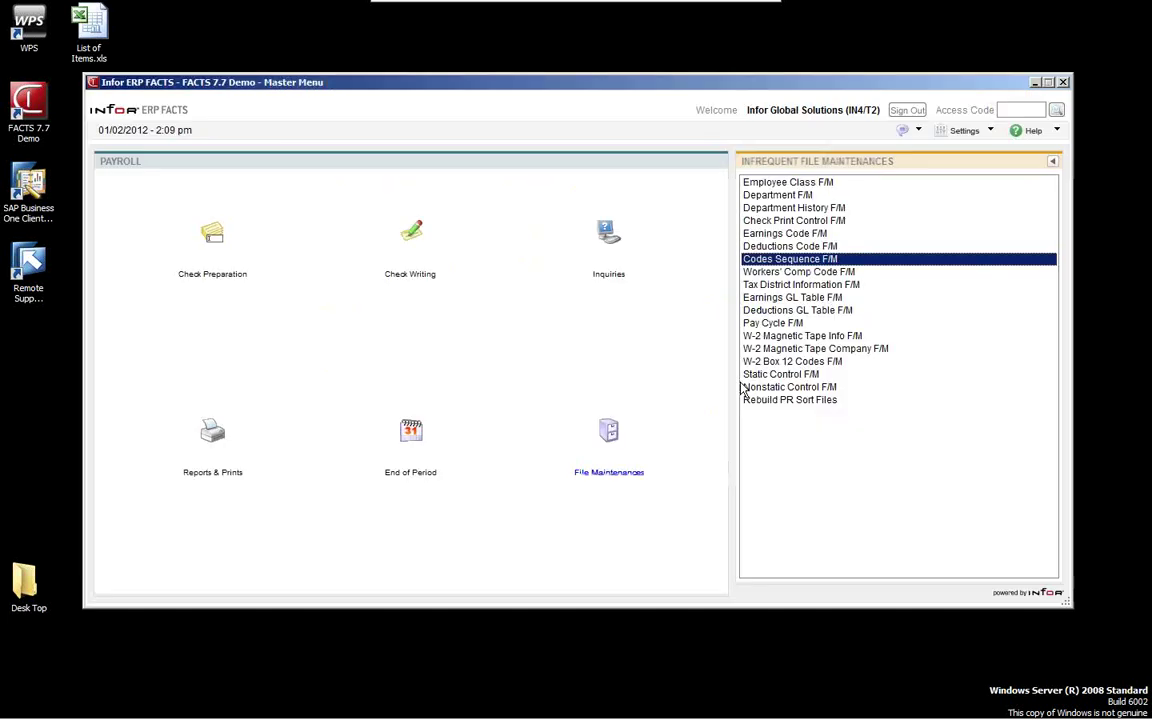
Step: View the Workers' Comp Code F/M record for tax district GA (Georgia) and code WC (White Collar), and exit
{"action": "left_click", "coordinate": [800, 274]}
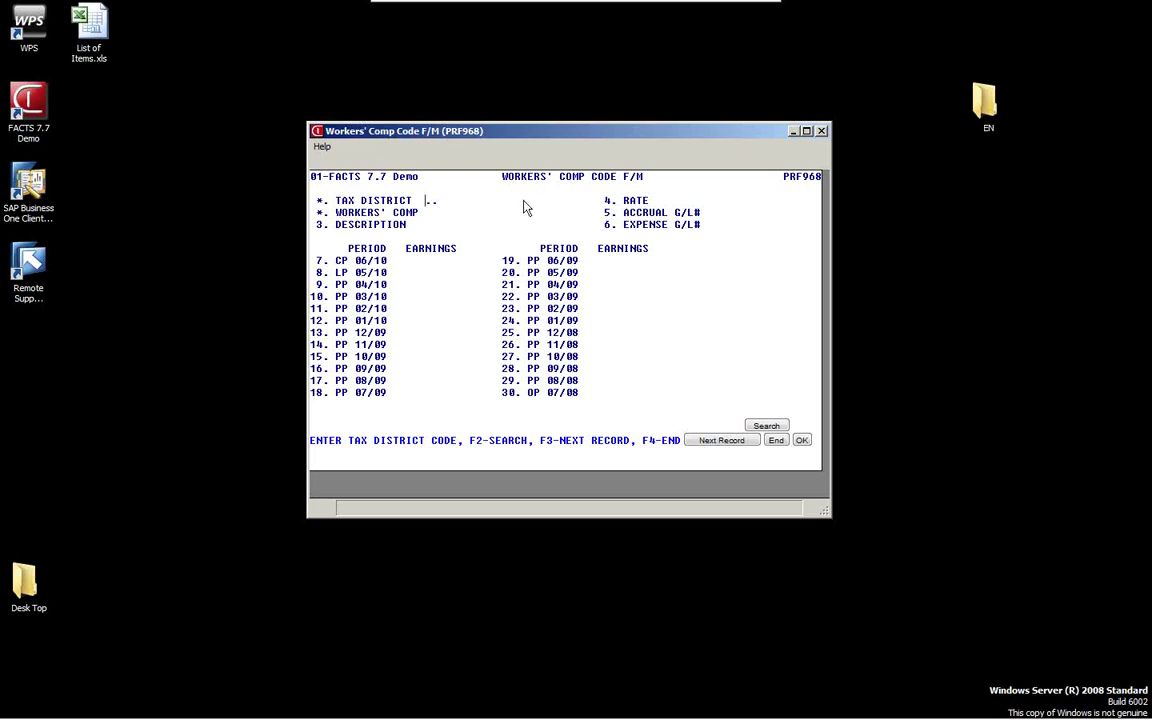
{"action": "key", "text": "F2"}
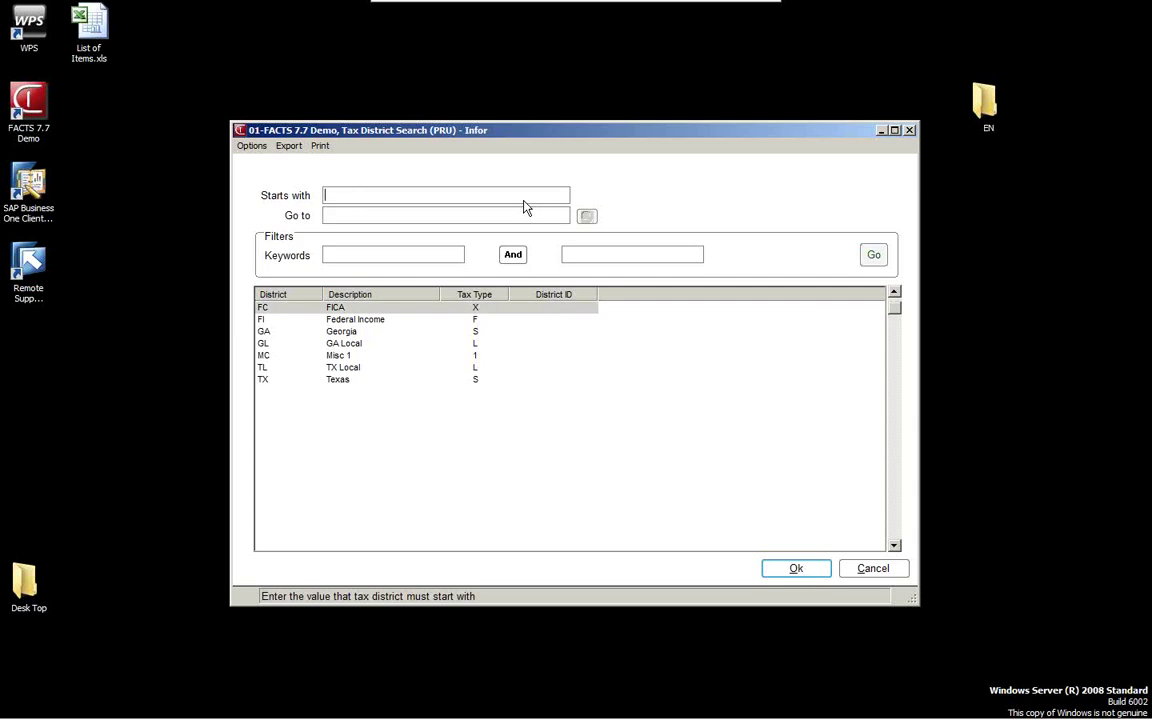
{"action": "left_click", "coordinate": [349, 333]}
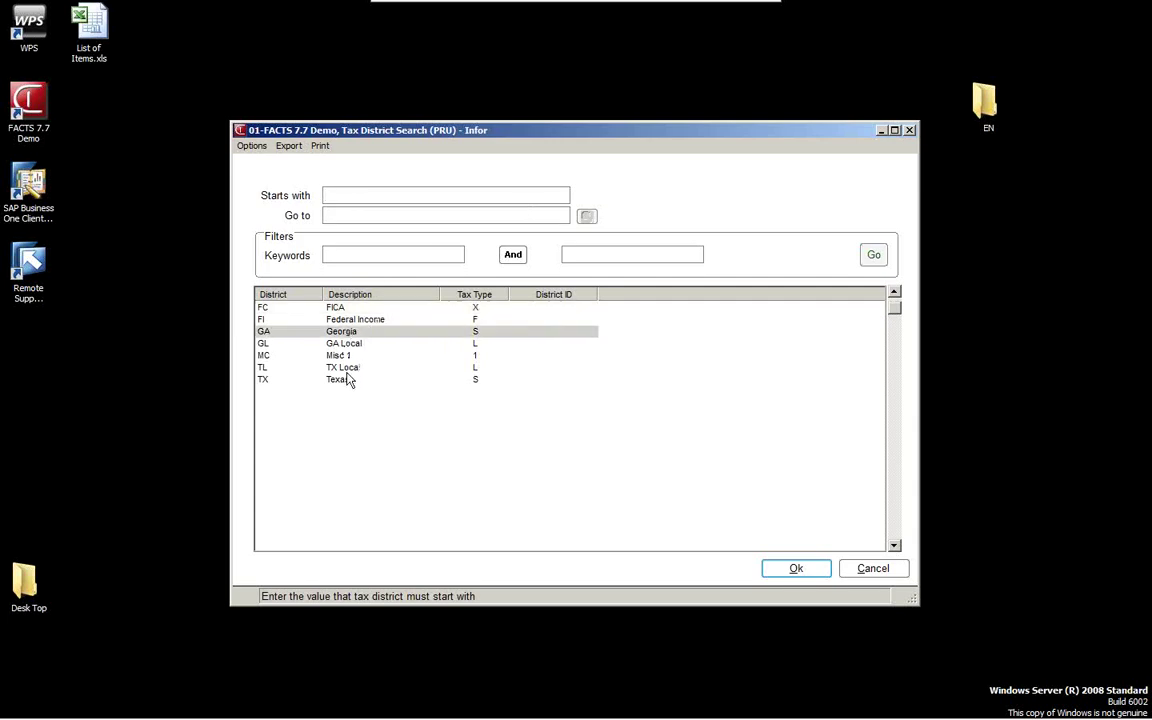
{"action": "left_click", "coordinate": [796, 568]}
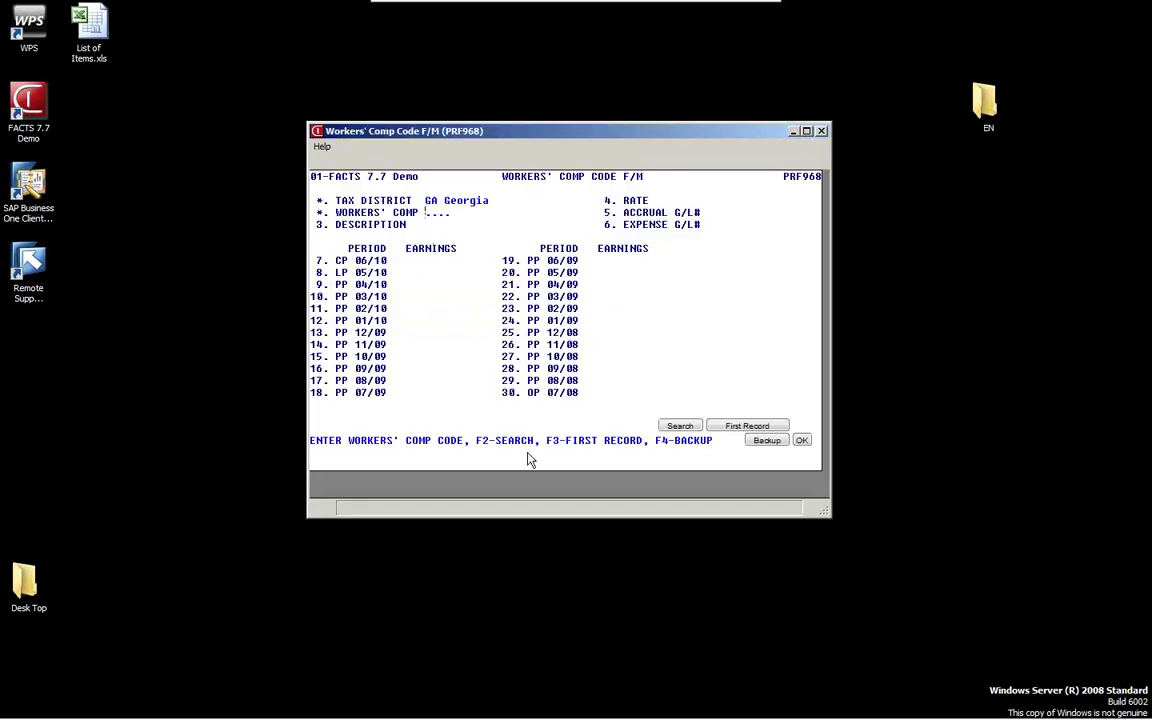
{"action": "key", "text": "F2"}
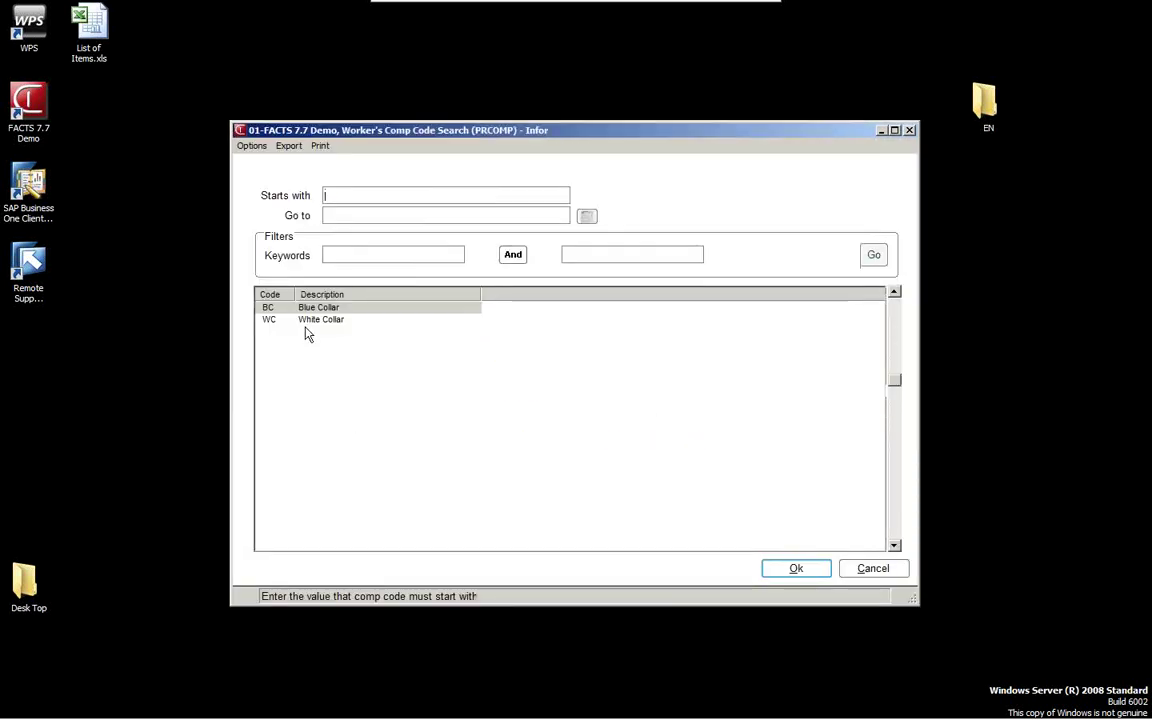
{"action": "left_click", "coordinate": [311, 320]}
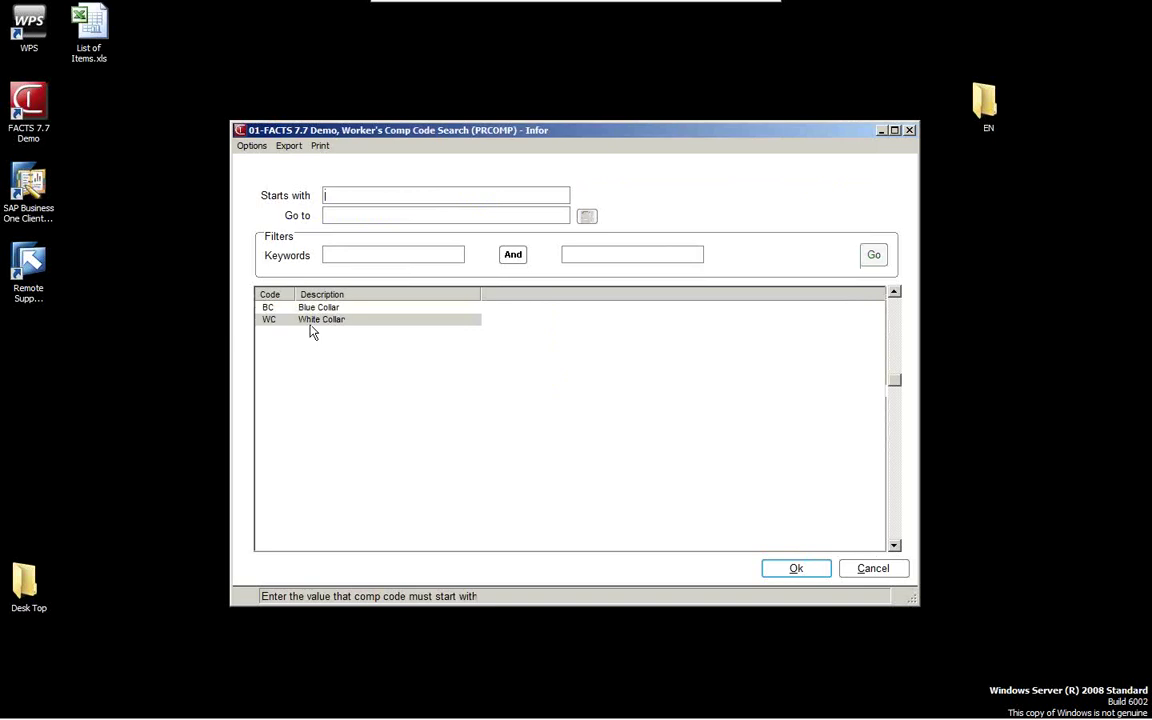
{"action": "left_click", "coordinate": [812, 569]}
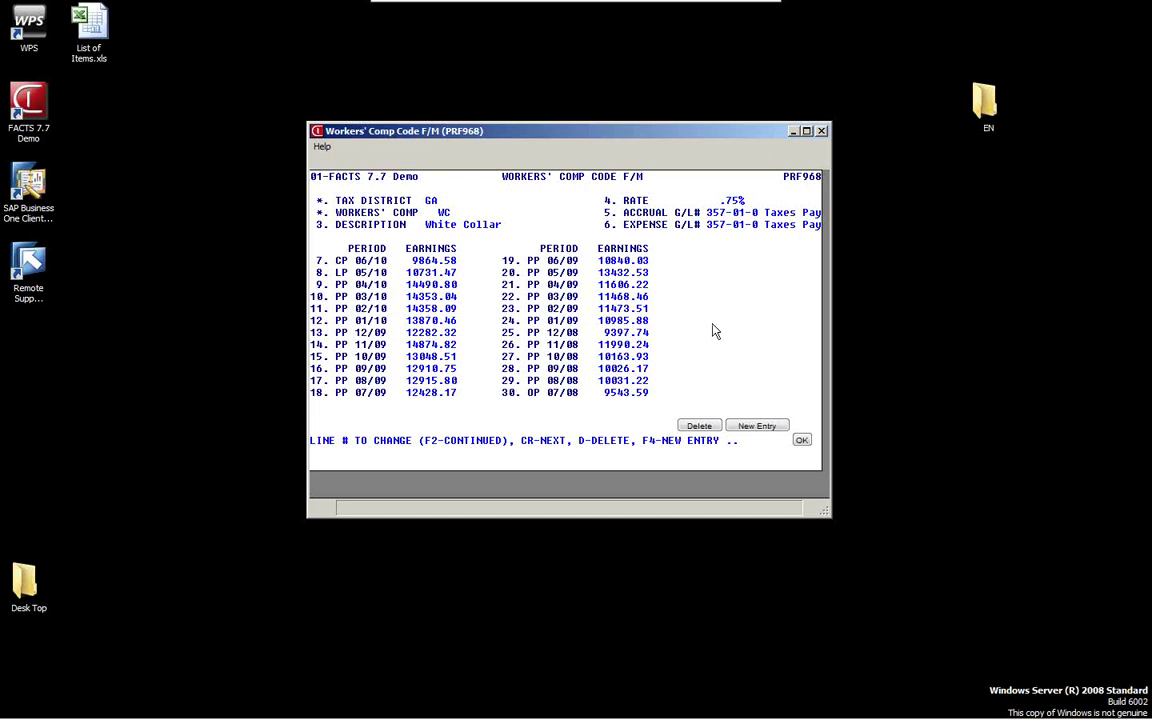
{"action": "key", "text": "Return"}
{"action": "key", "text": "F4"}
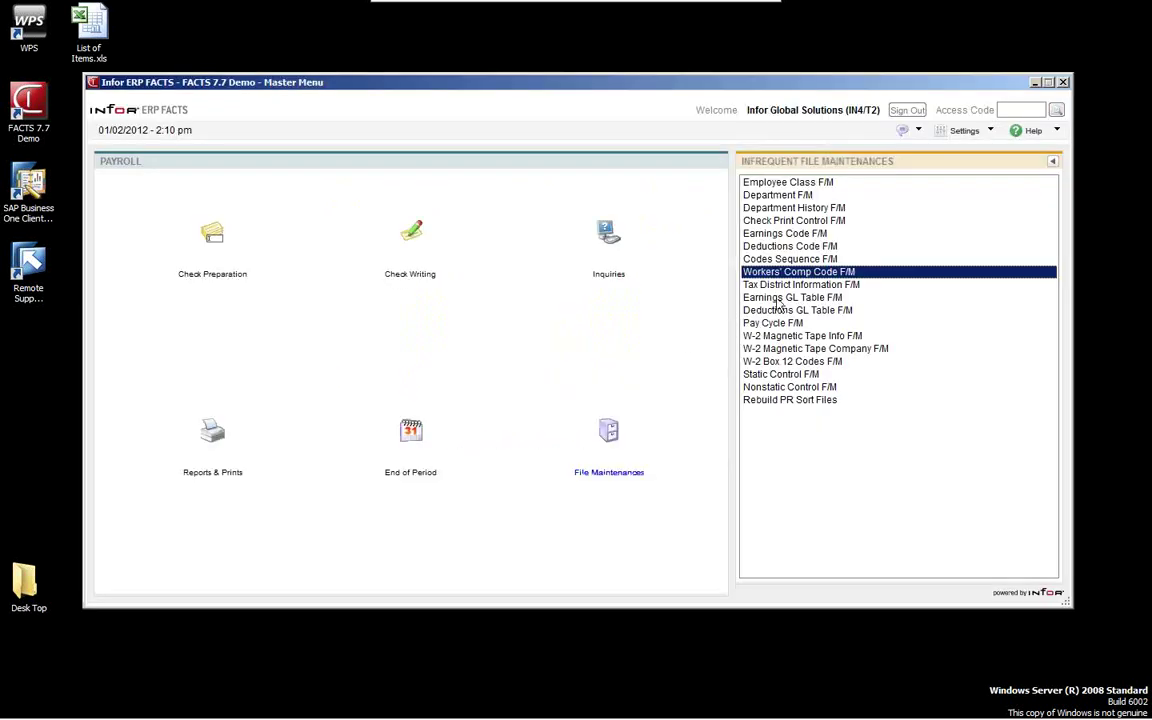
Step: View the Tax District Information F/M record for district GA (Georgia), including its taxable, unemployment and workers' comp flags, and exit
{"action": "left_click", "coordinate": [768, 284]}
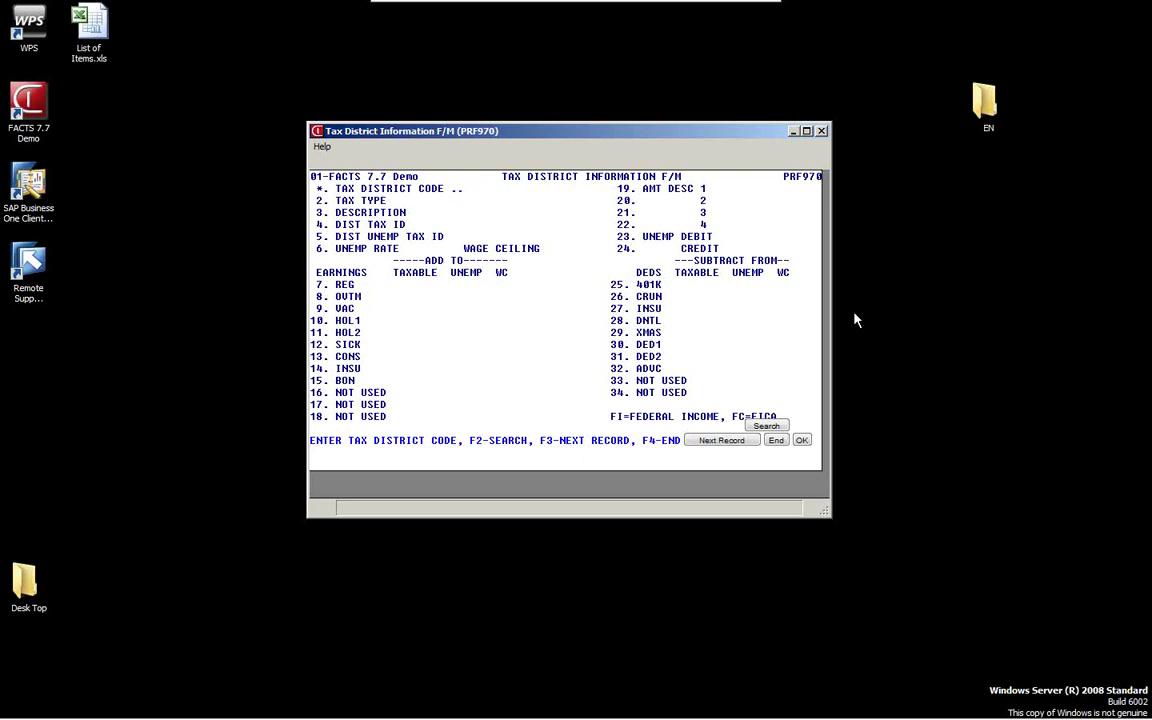
{"action": "key", "text": "F2"}
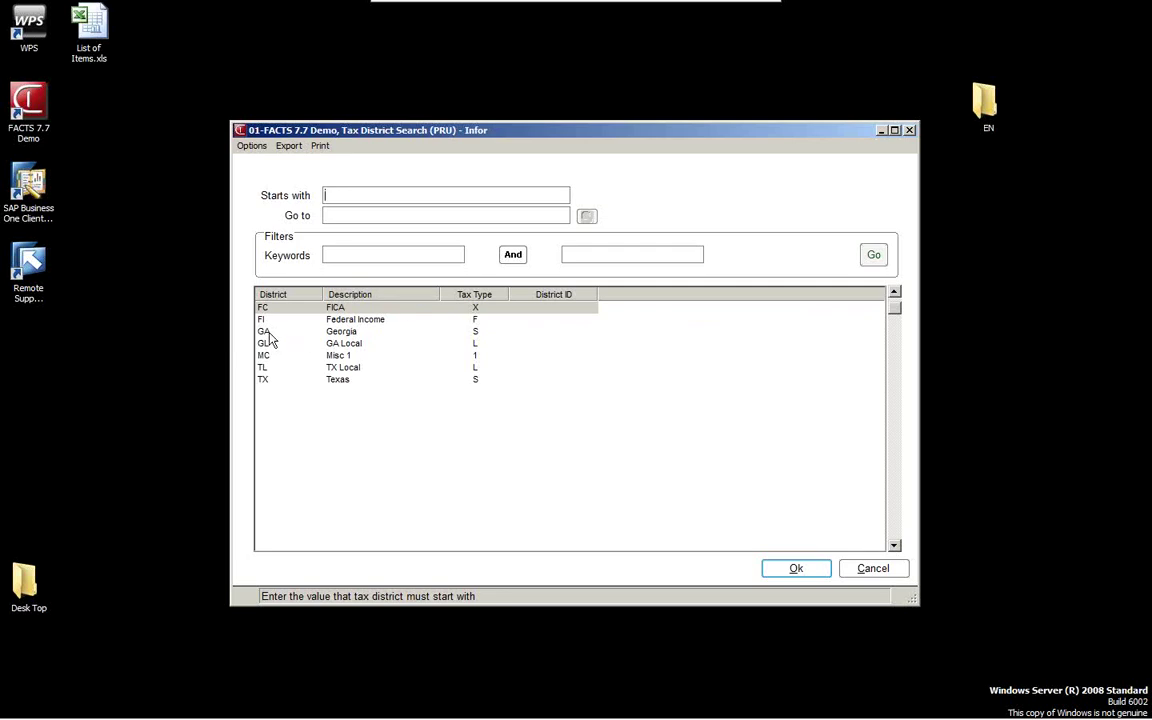
{"action": "left_click", "coordinate": [340, 333]}
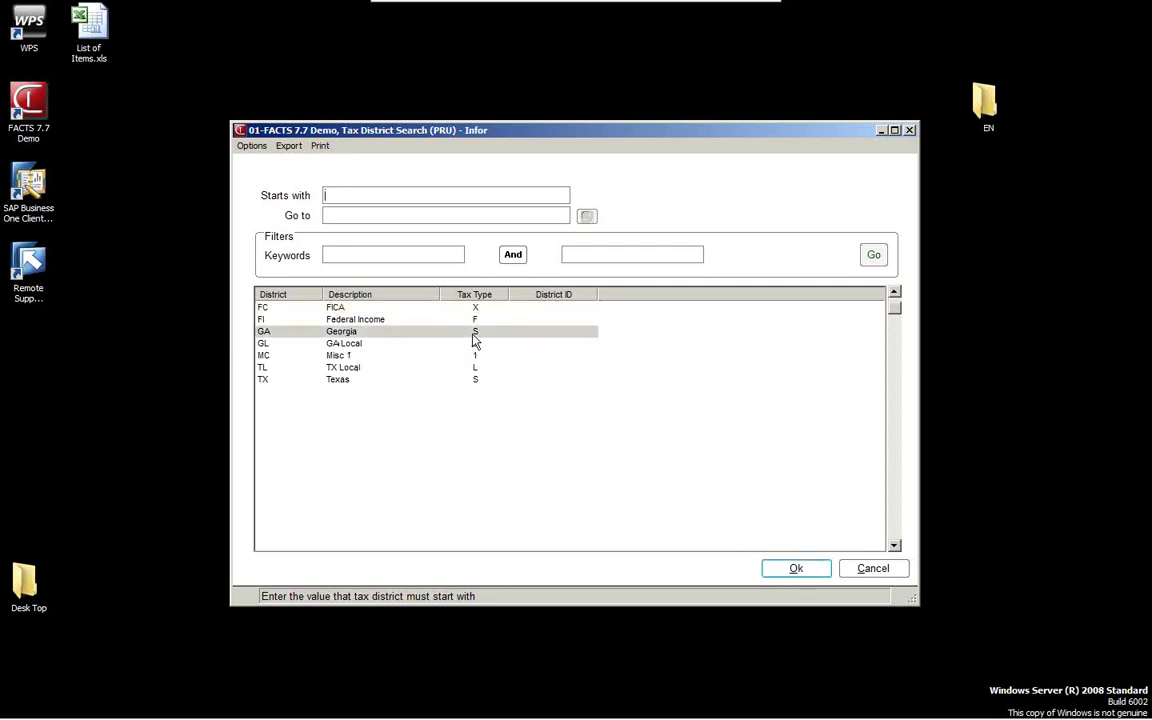
{"action": "left_click", "coordinate": [818, 569]}
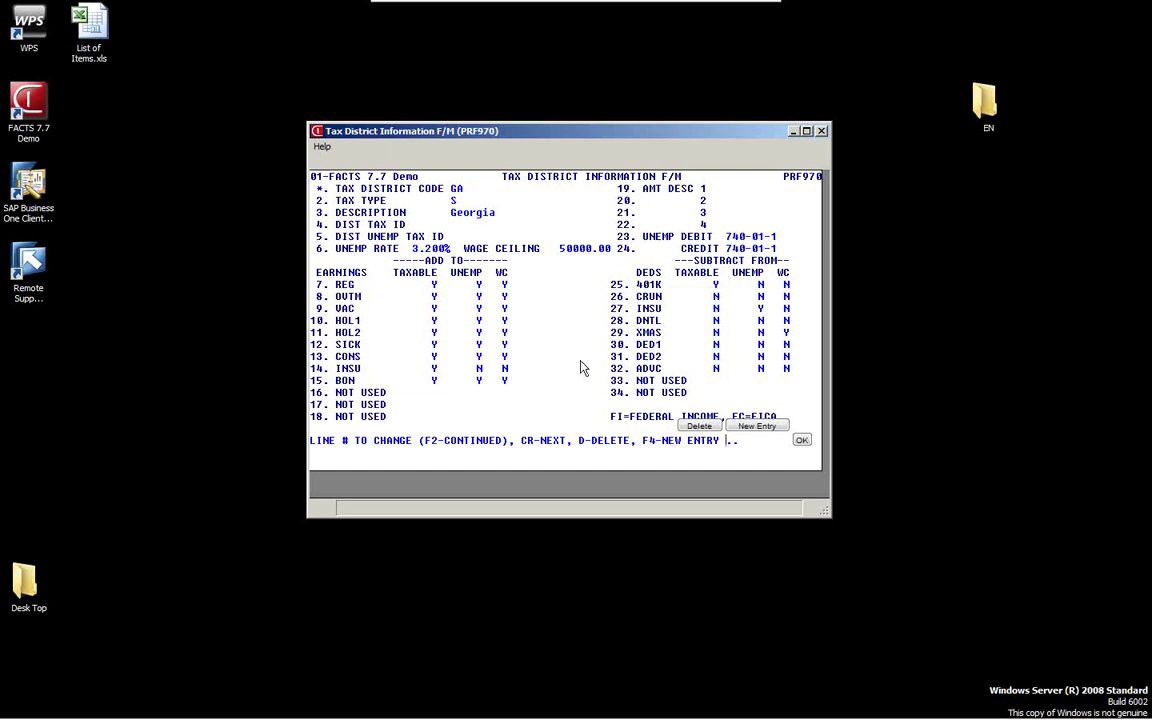
{"action": "key", "text": "Return"}
{"action": "key", "text": "F4"}
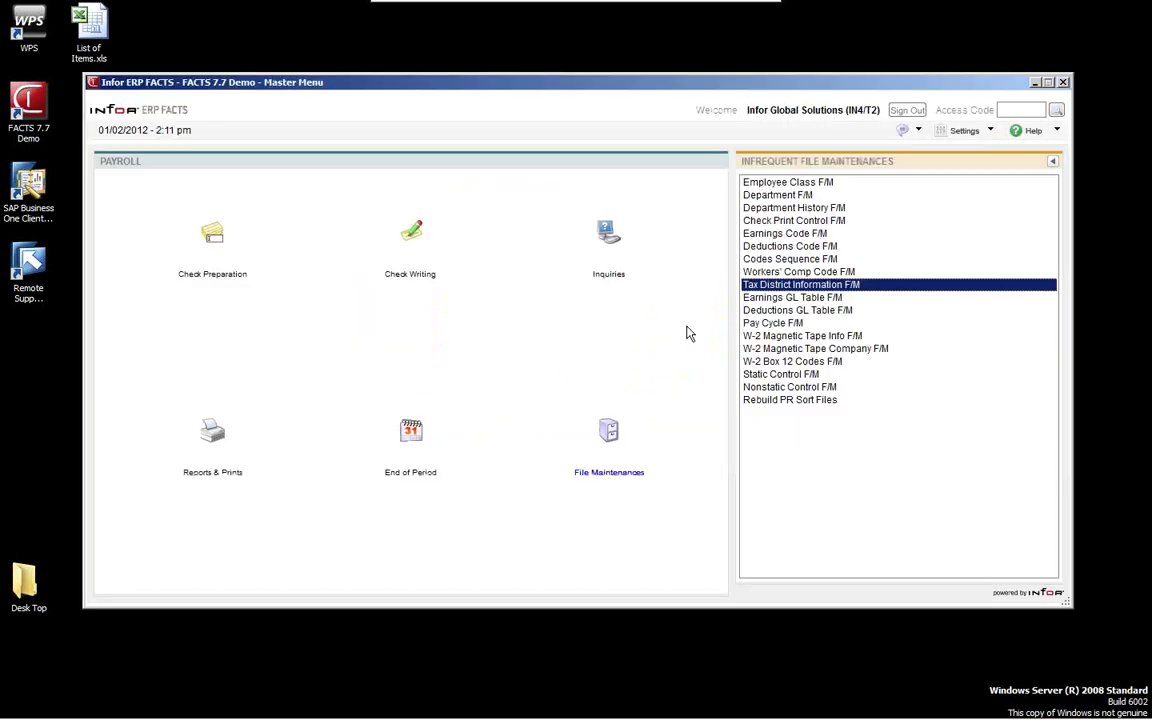
Step: View the Earnings GL Table F/M record for table GA1 (Georgia Earnings Dept 1) and exit
{"action": "left_click", "coordinate": [792, 297]}
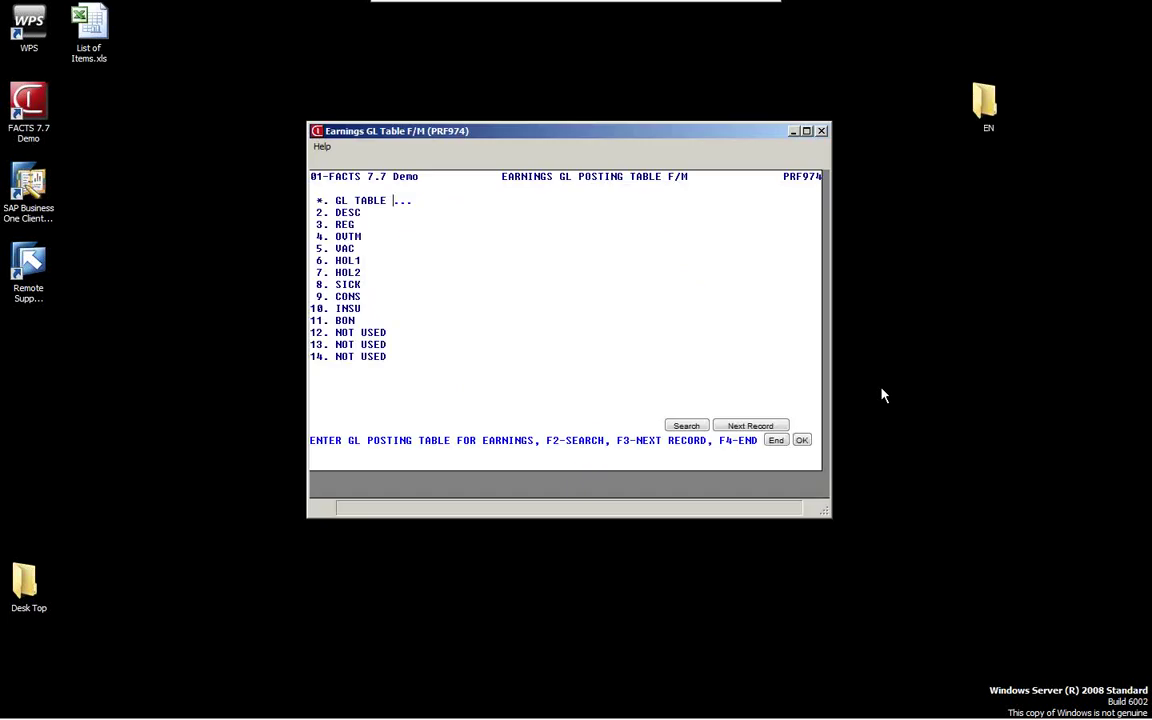
{"action": "key", "text": "F2"}
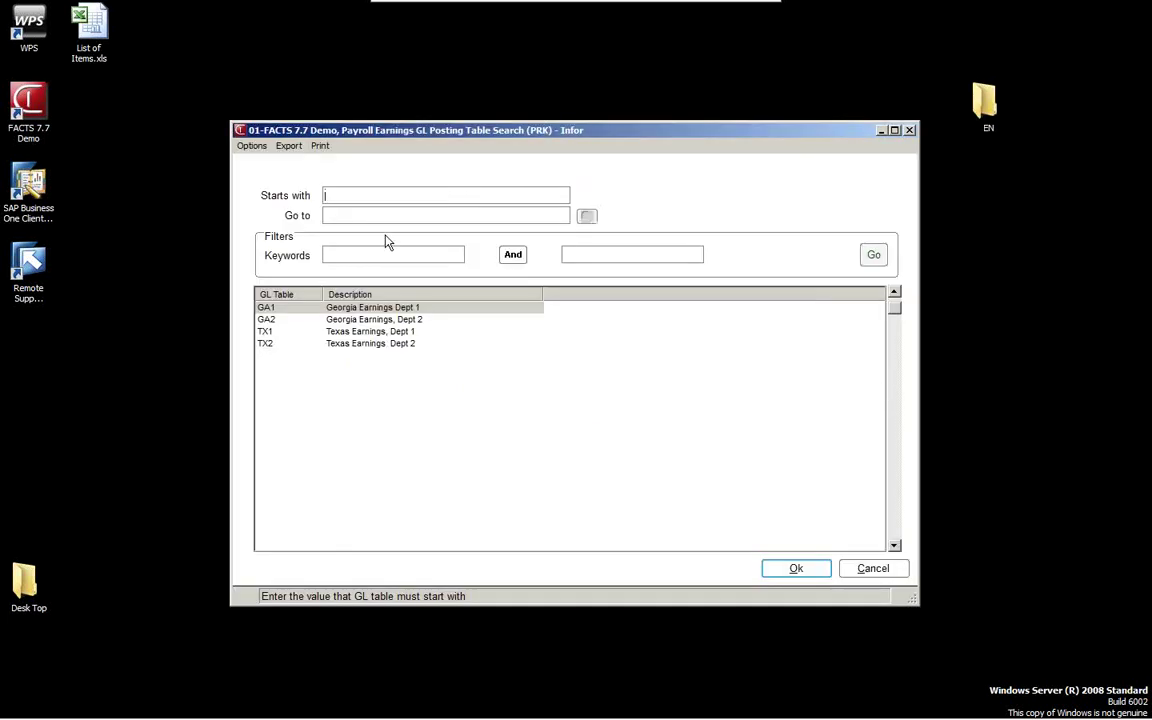
{"action": "left_click", "coordinate": [797, 570]}
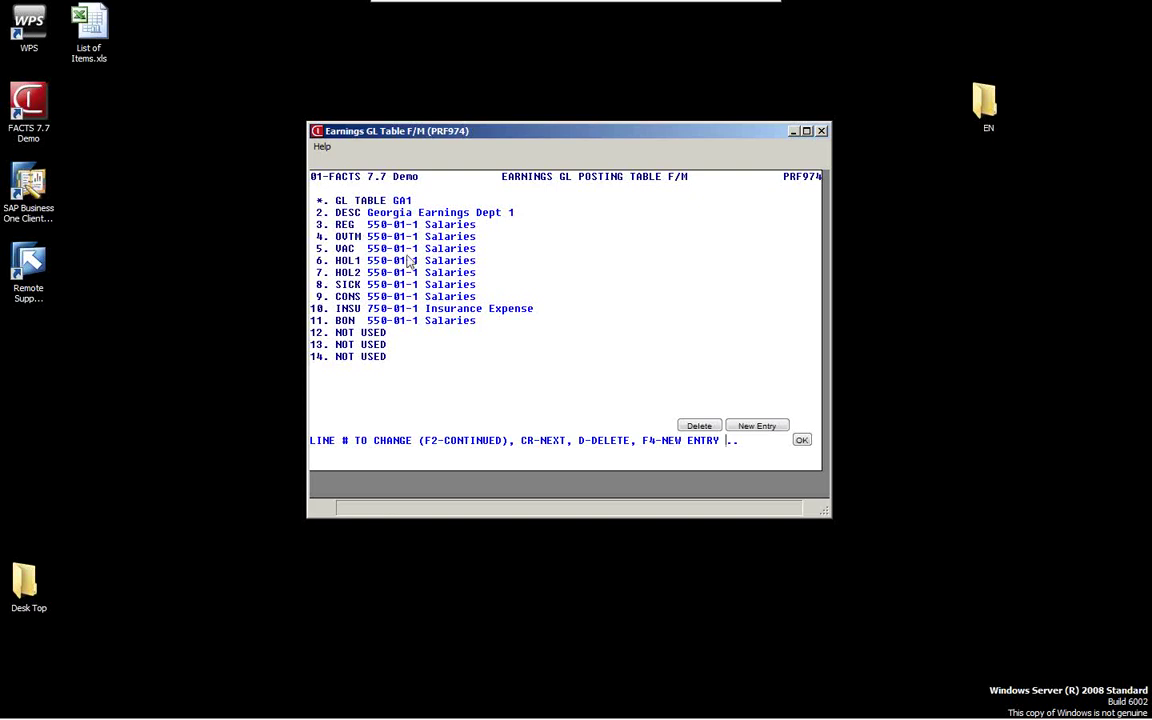
{"action": "key", "text": "Return"}
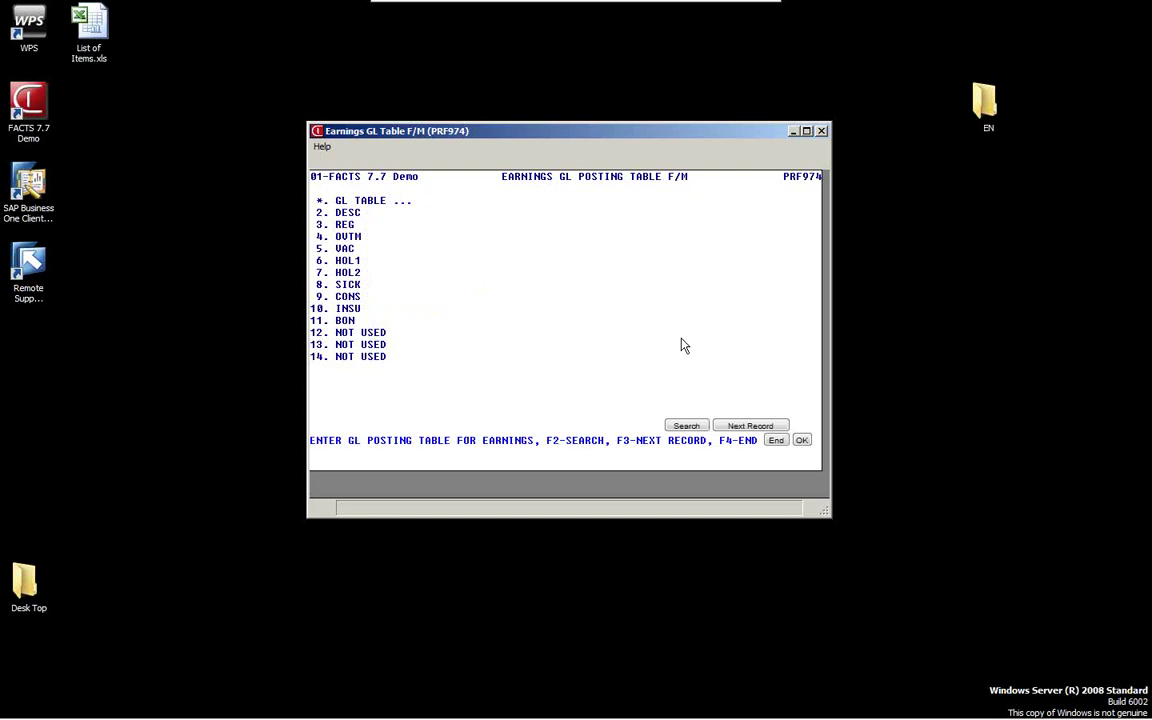
{"action": "key", "text": "F4"}
Step: View the Deductions GL Table F/M record for table GA1 (Georgia Deduction Table Dept 1) and exit
{"action": "left_click", "coordinate": [782, 310]}
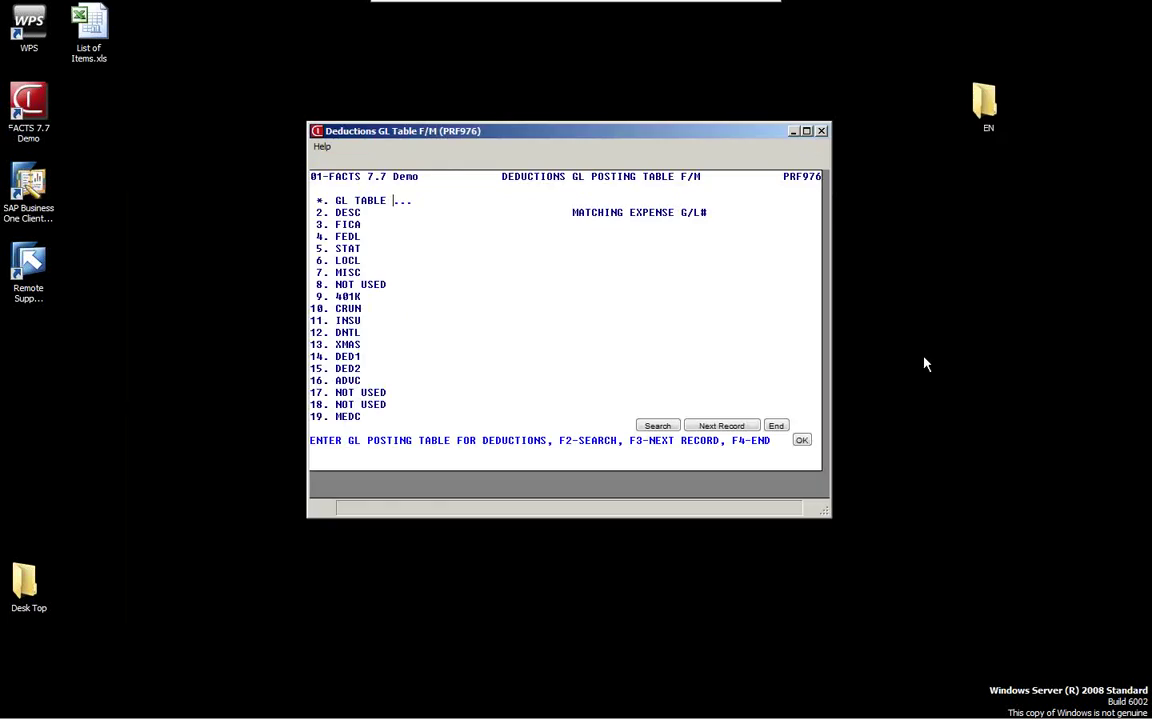
{"action": "key", "text": "F2"}
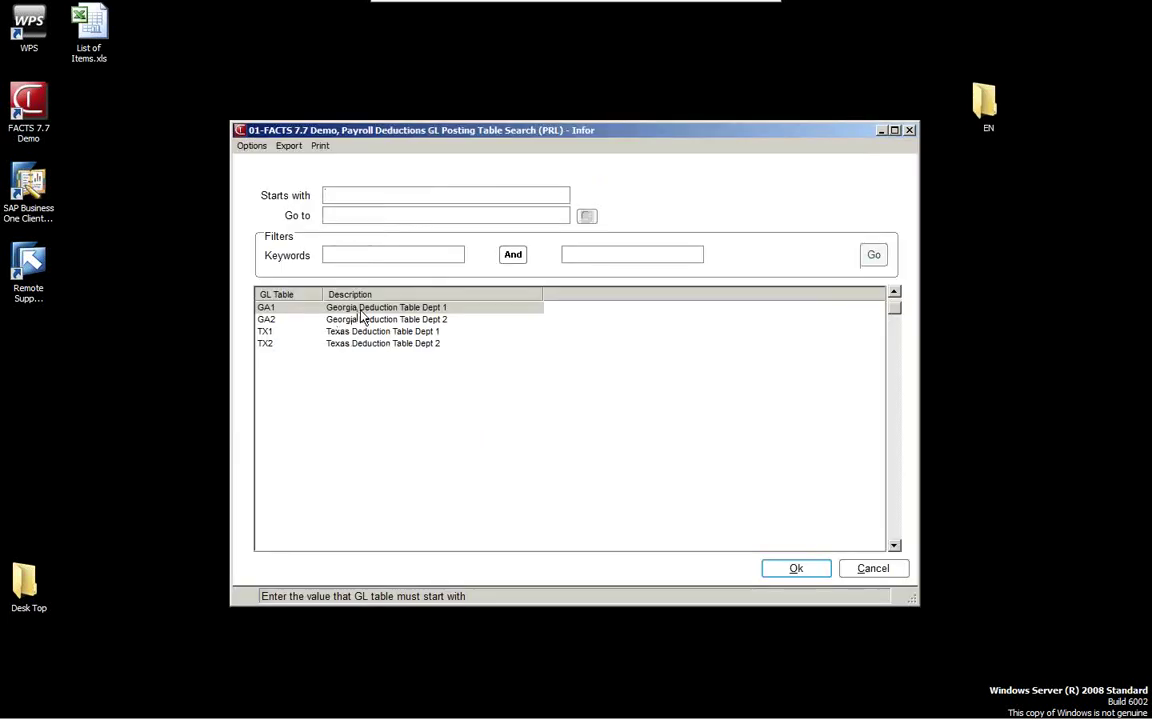
{"action": "left_click", "coordinate": [796, 568]}
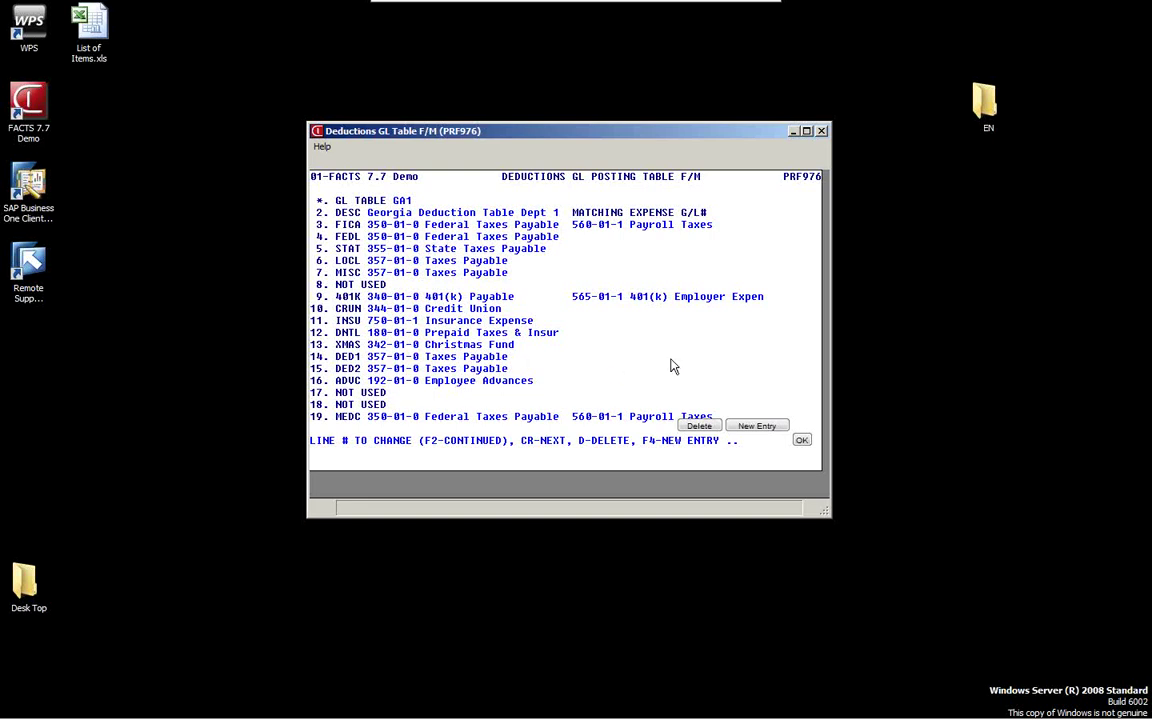
{"action": "key", "text": "F4"}
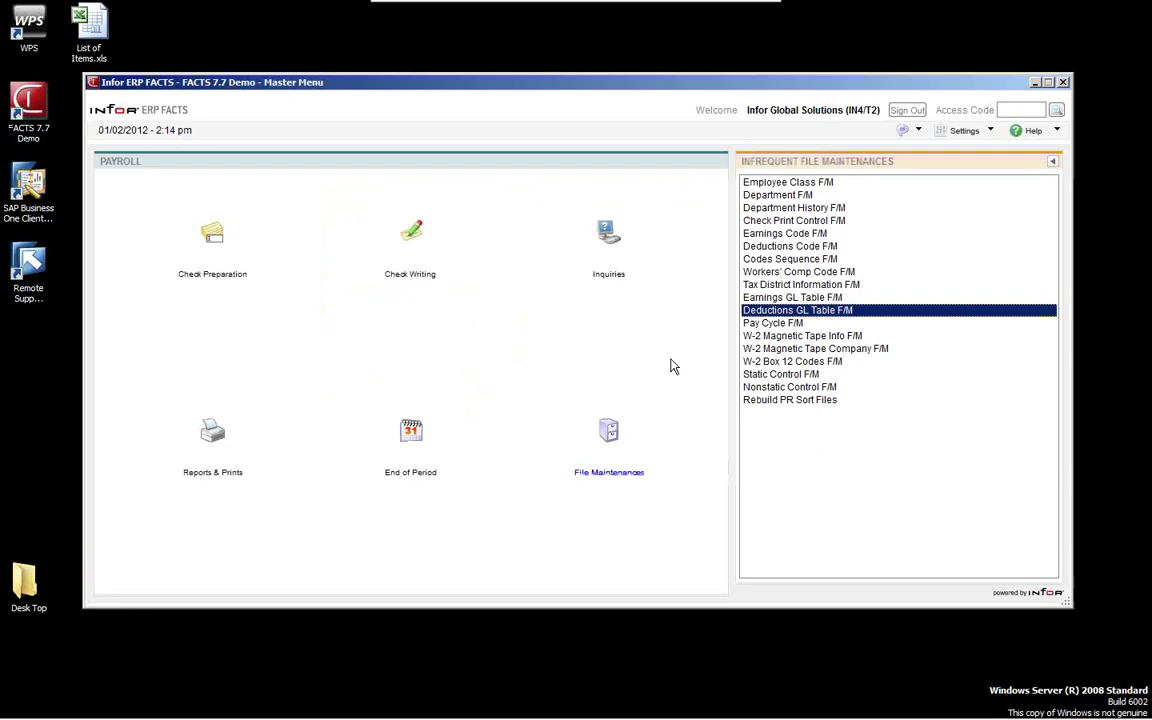
Step: View the Pay Cycle F/M record for cycle B1 (Bi-weekly Atlanta) and exit
{"action": "left_click", "coordinate": [769, 324]}
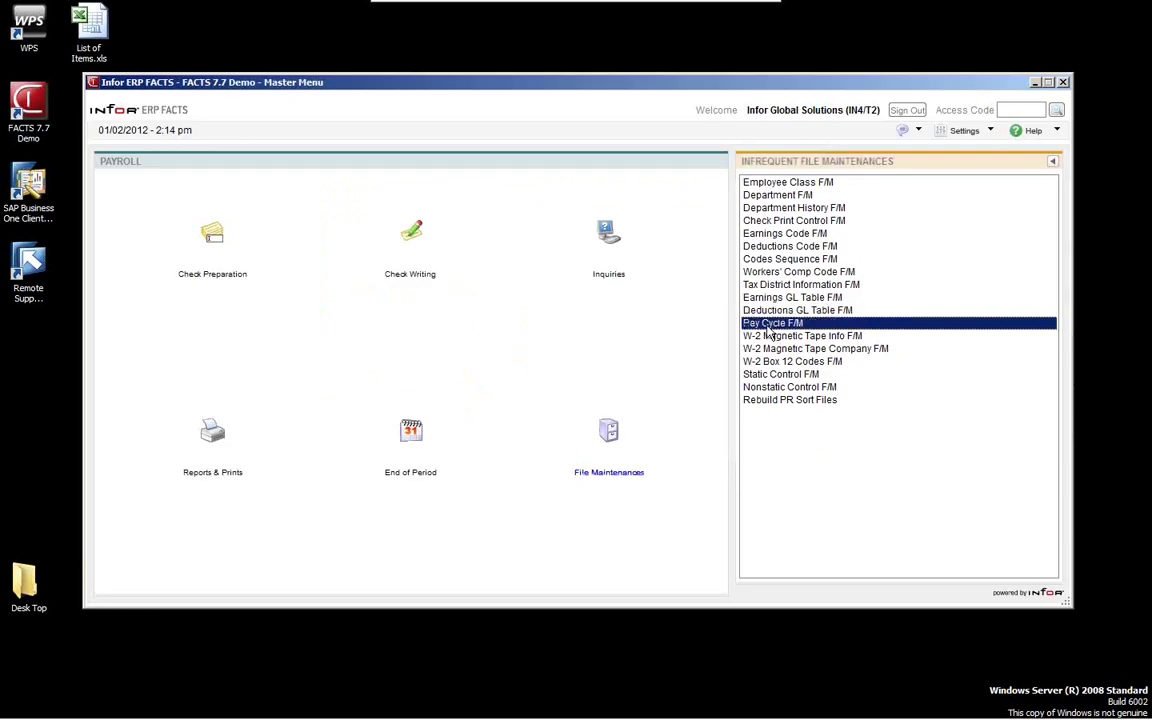
{"action": "double_click", "coordinate": [769, 324]}
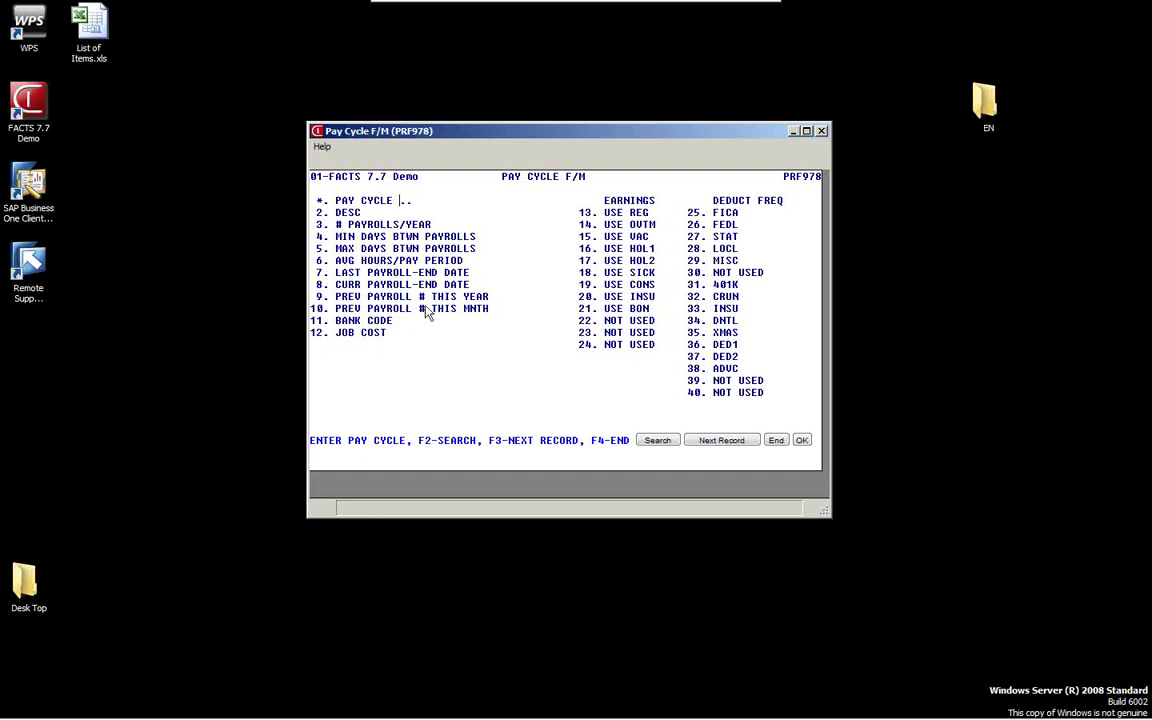
{"action": "key", "text": "F2"}
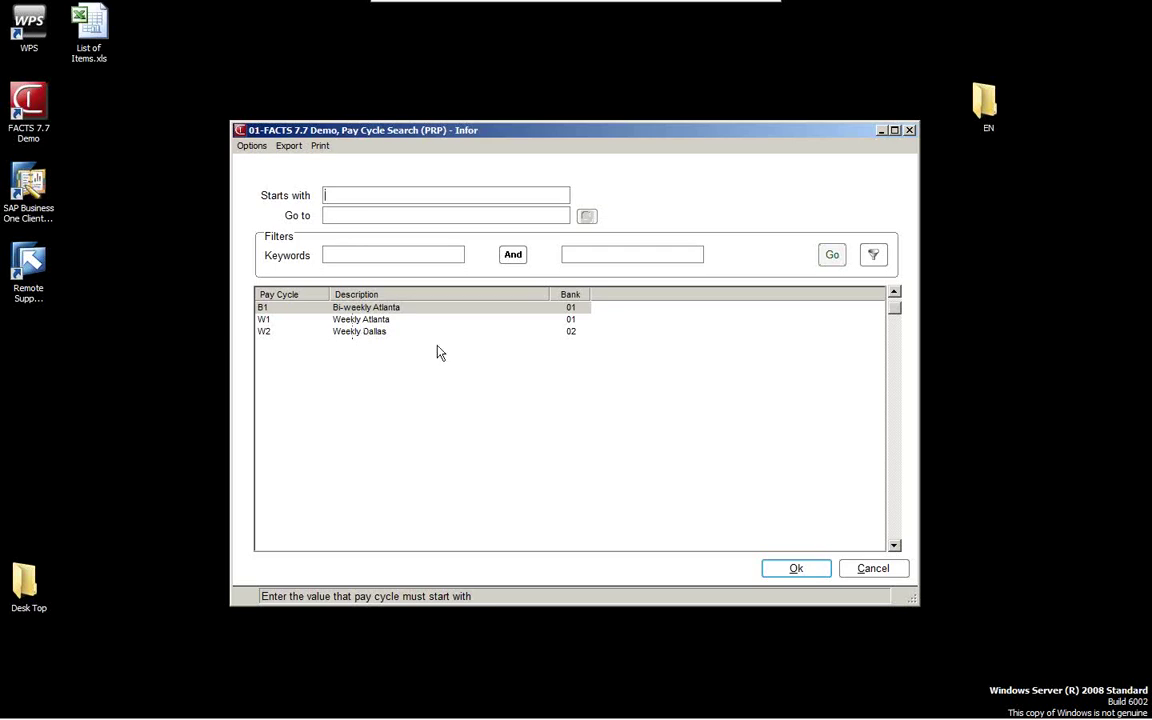
{"action": "left_click", "coordinate": [800, 570]}
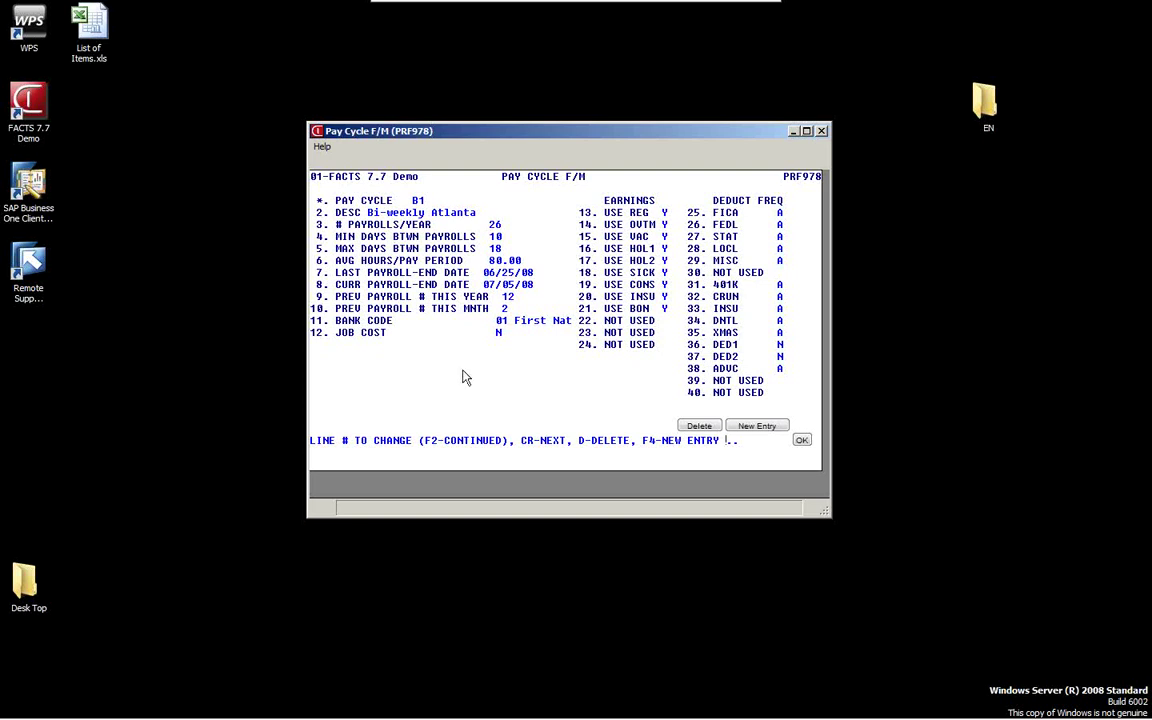
{"action": "key", "text": "Return"}
{"action": "key", "text": "F4"}
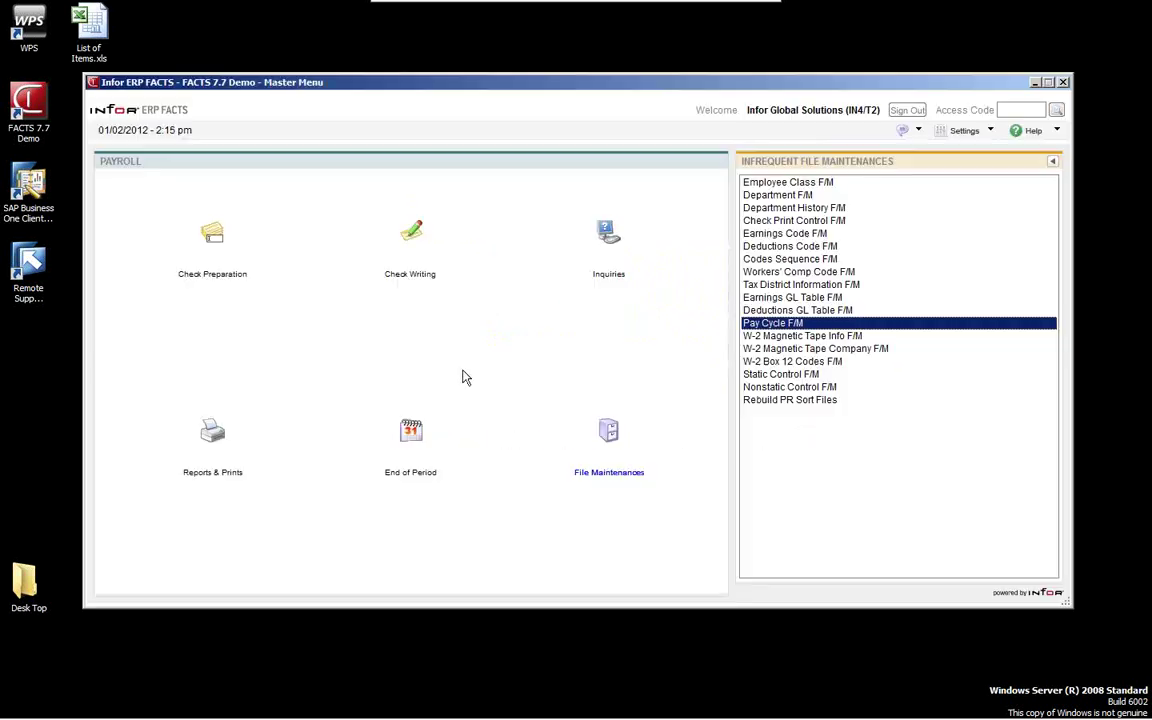
Step: Review the transmitting company and contact fields in W-2 Magnetic Tape Info F/M and exit
{"action": "left_click", "coordinate": [775, 337]}
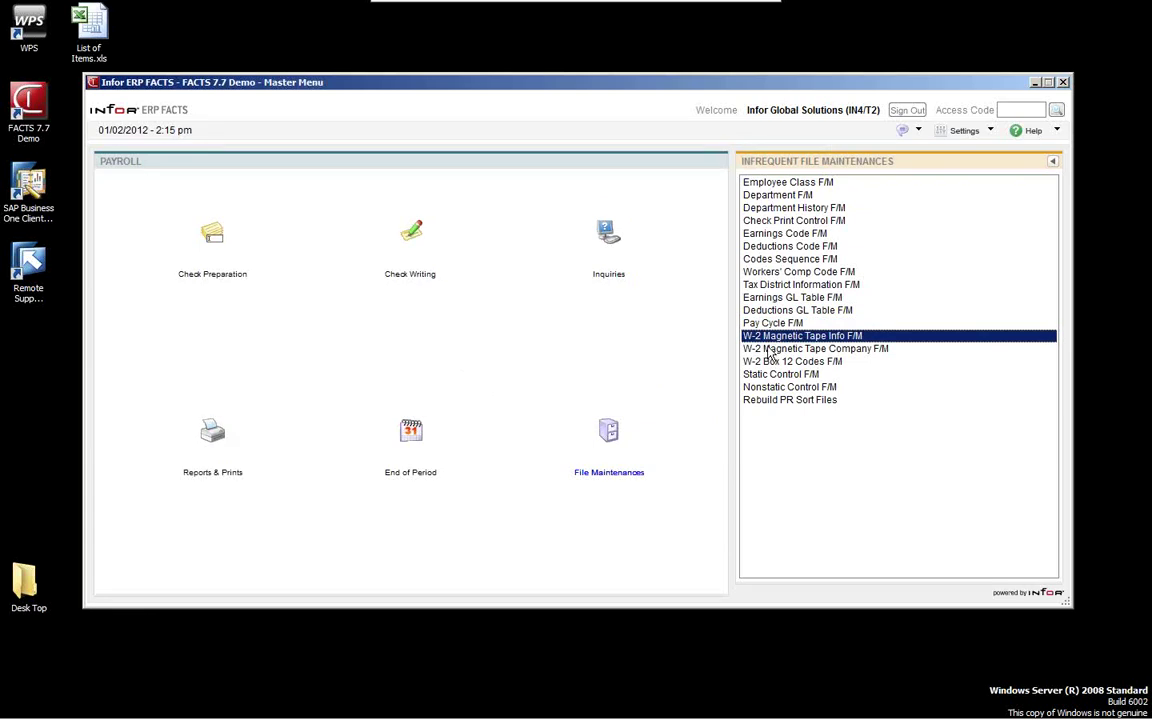
{"action": "left_click", "coordinate": [769, 349]}
{"action": "left_click", "coordinate": [769, 360]}
{"action": "left_click", "coordinate": [776, 338]}
{"action": "double_click", "coordinate": [778, 342]}
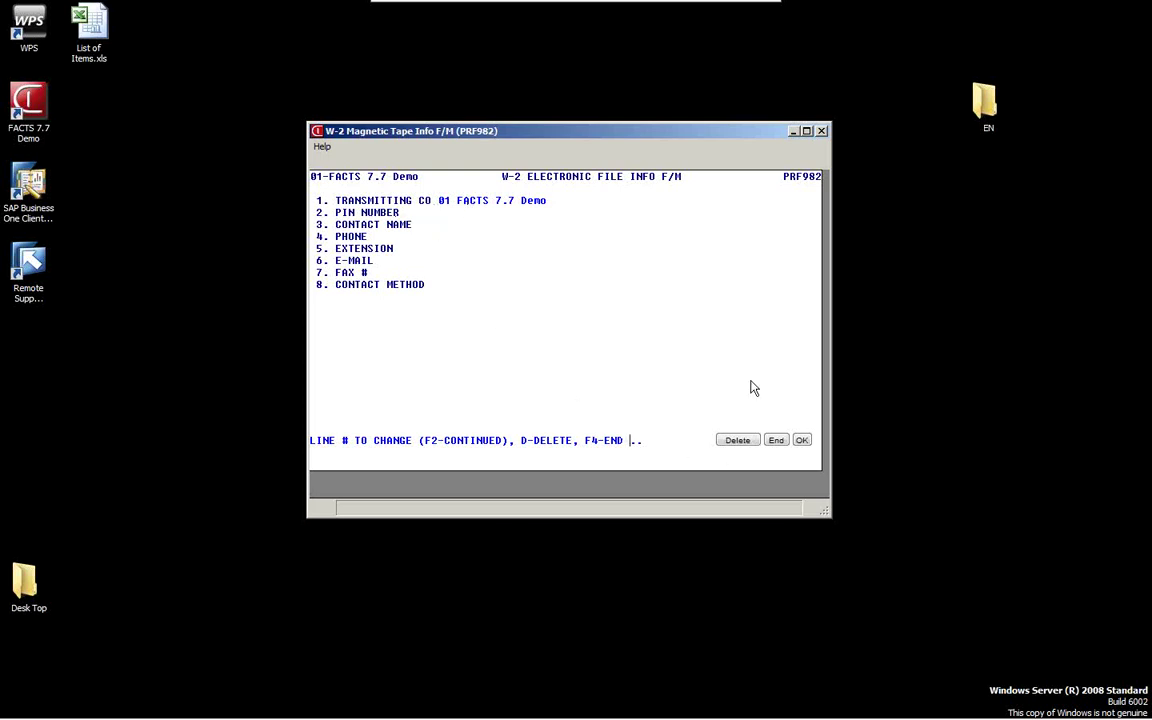
{"action": "key", "text": "F4"}
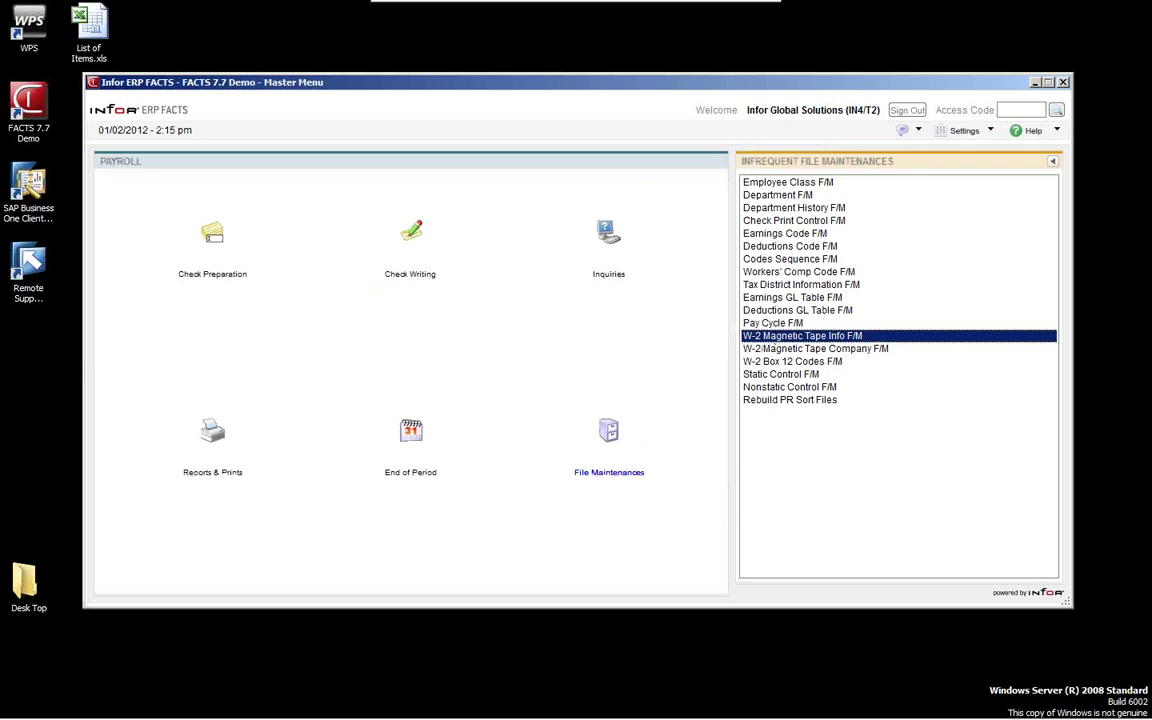
Step: Review the W-2 Magnetic Tape Company F/M record and the W-2 Box 12 Codes F/M entry screen, exiting each
{"action": "left_click", "coordinate": [780, 352]}
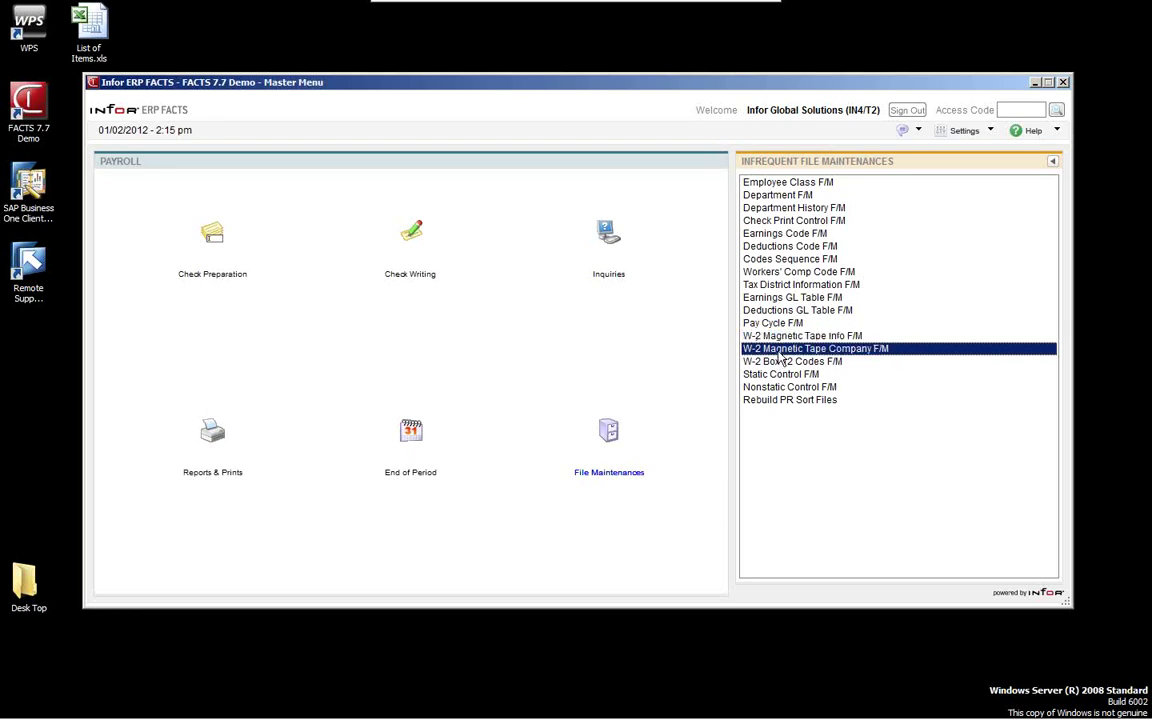
{"action": "double_click", "coordinate": [779, 358]}
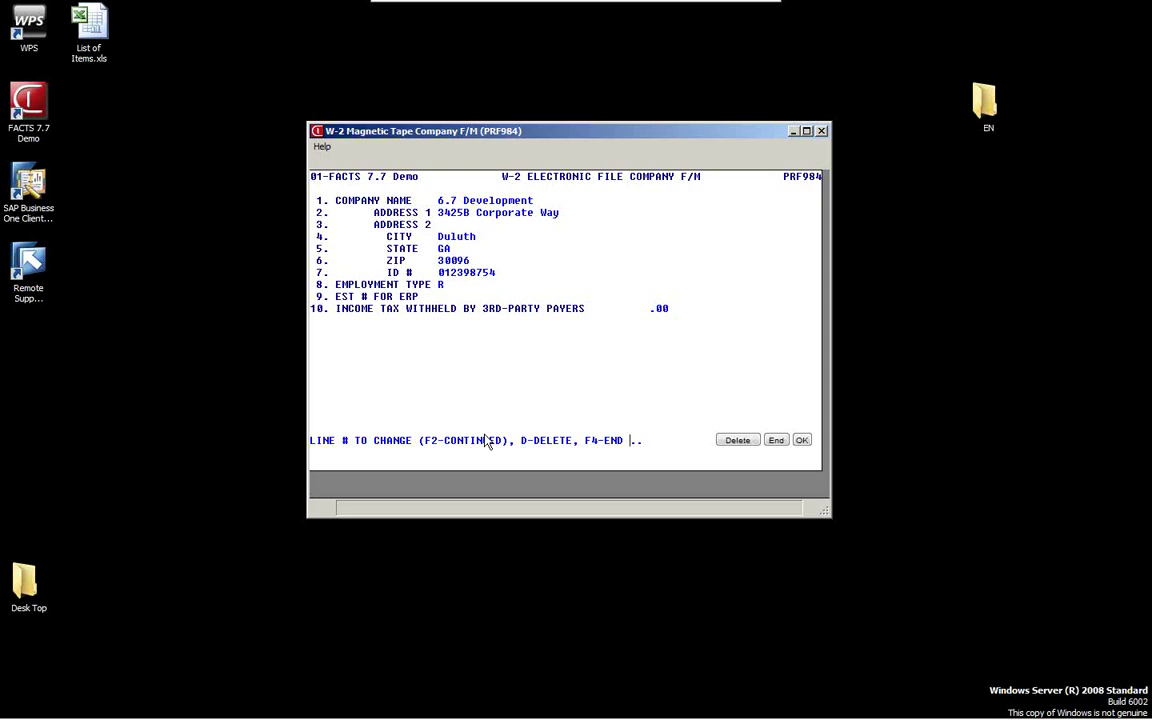
{"action": "key", "text": "F4"}
{"action": "double_click", "coordinate": [792, 362]}
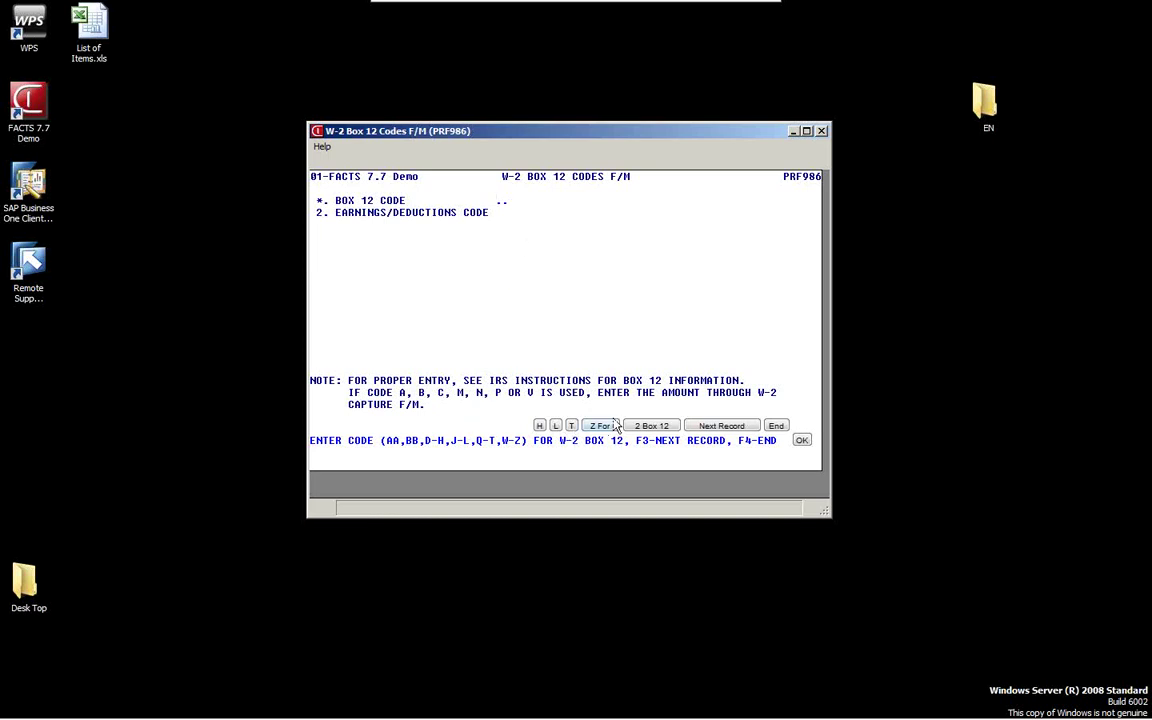
{"action": "key", "text": "F4"}
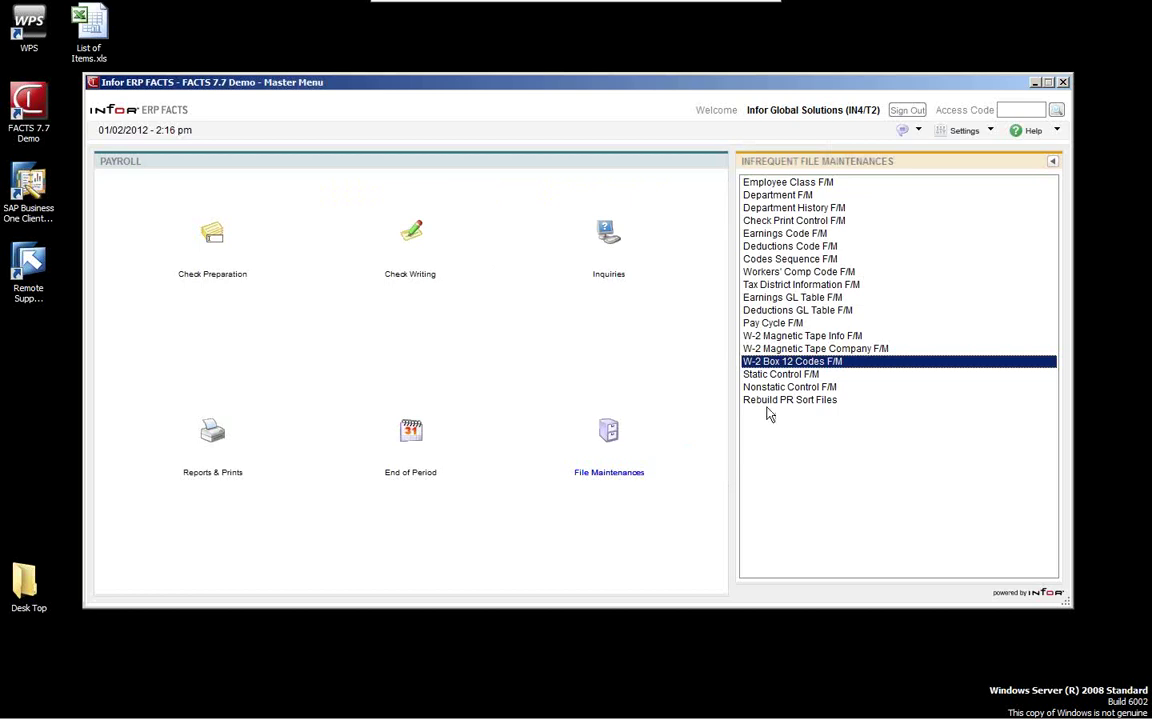
Step: Review the payroll settings in Static Control F/M and the current period data in Nonstatic Control F/M, exiting each
{"action": "left_click", "coordinate": [755, 376]}
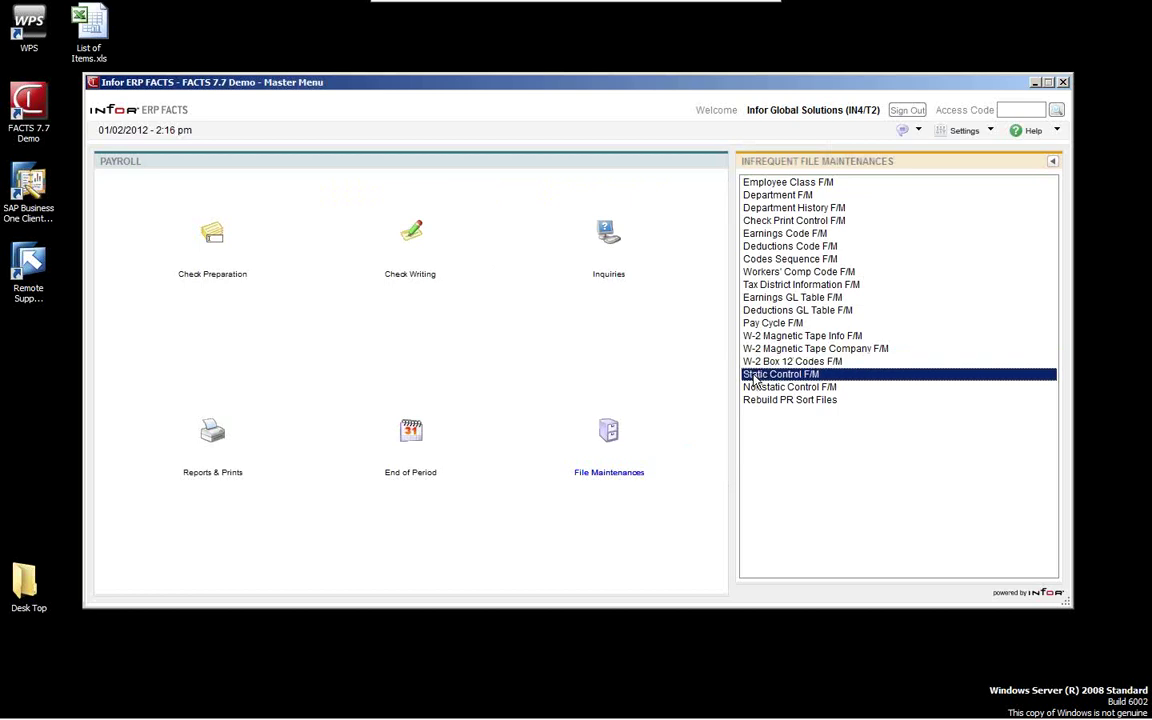
{"action": "double_click", "coordinate": [755, 376]}
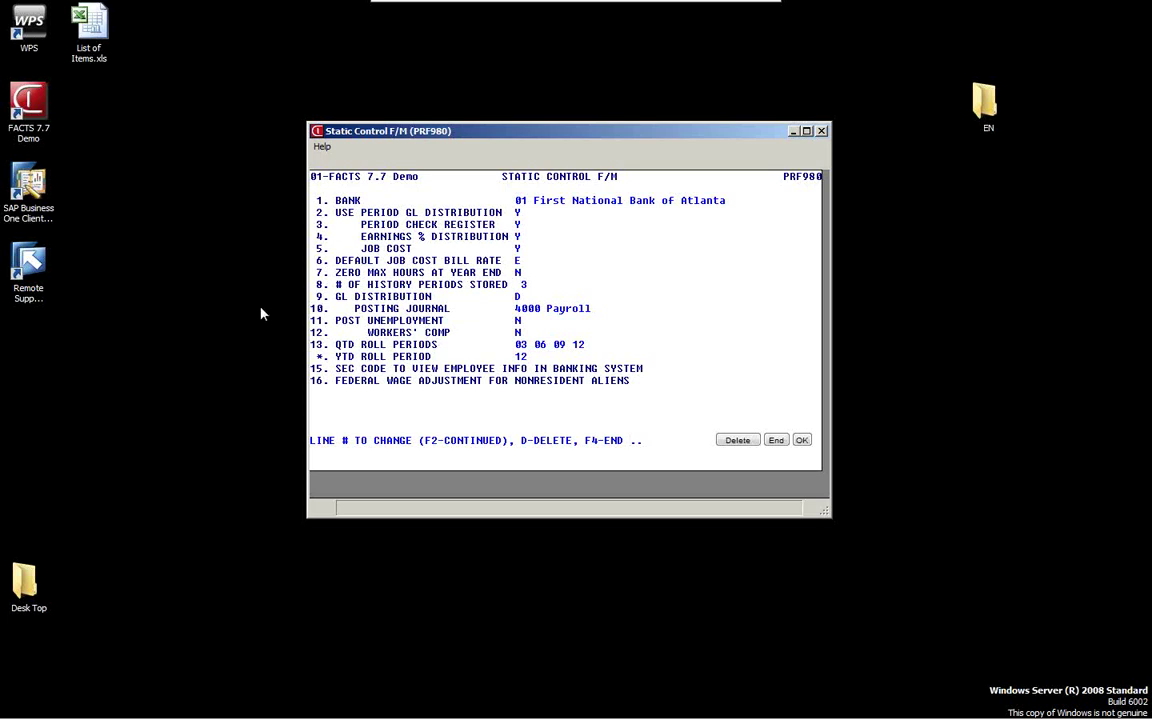
{"action": "key", "text": "F4"}
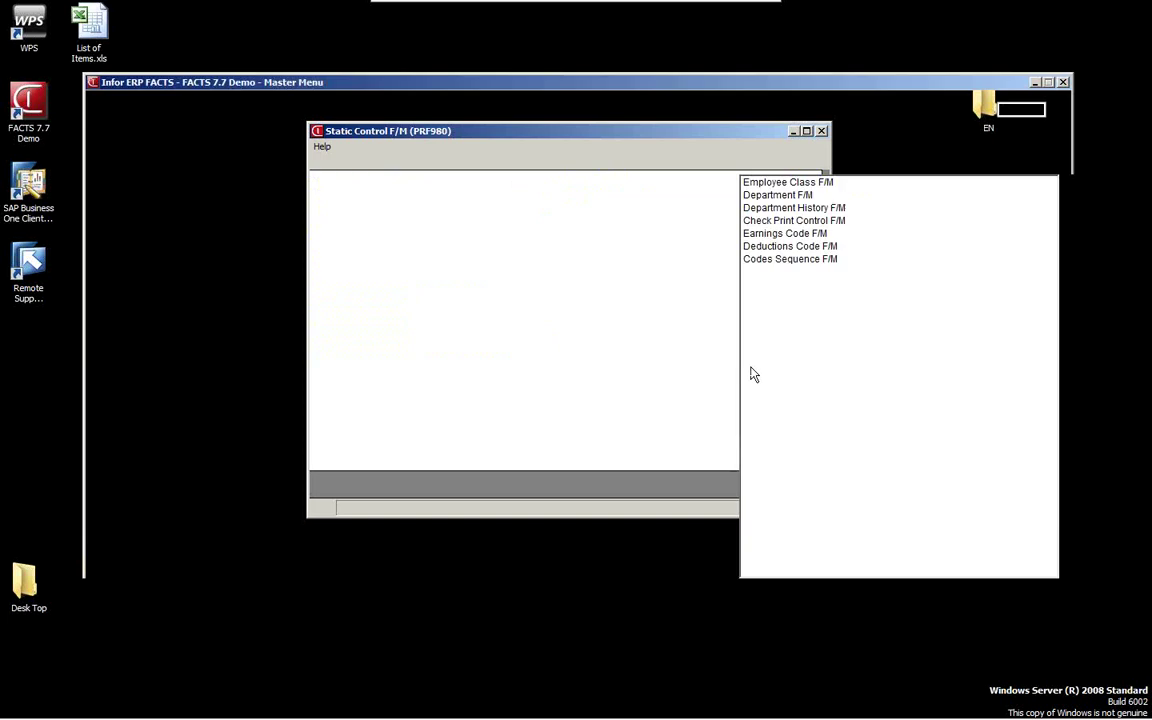
{"action": "double_click", "coordinate": [765, 387]}
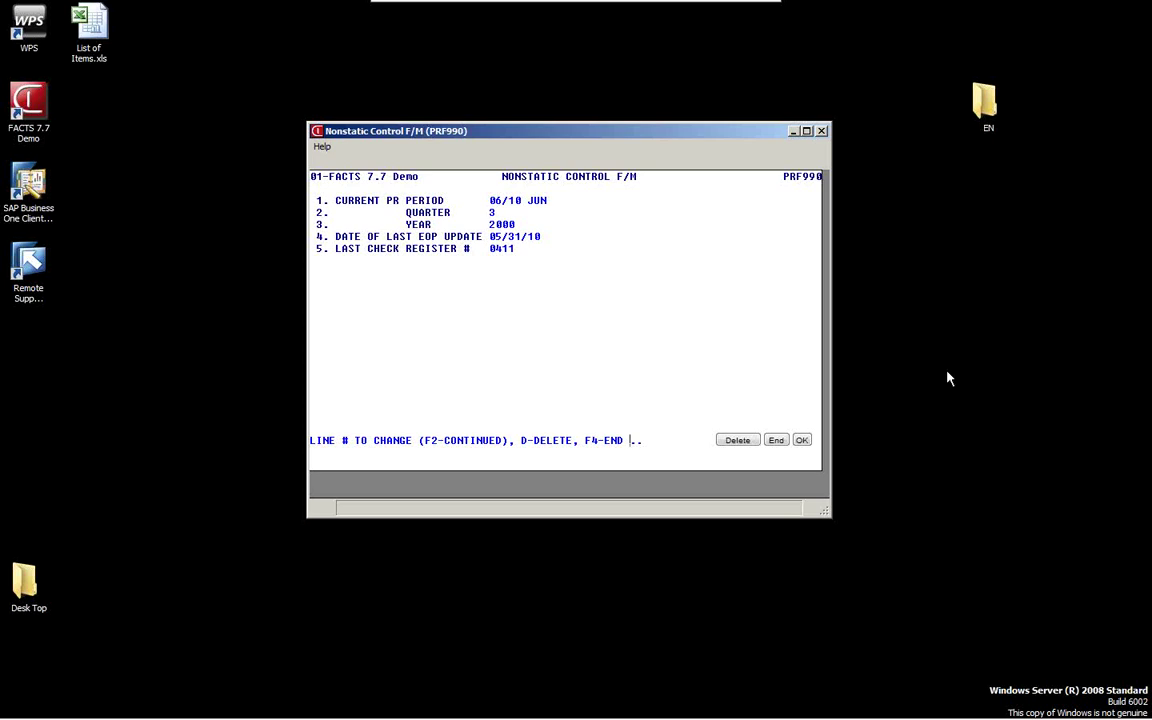
{"action": "key", "text": "F4"}
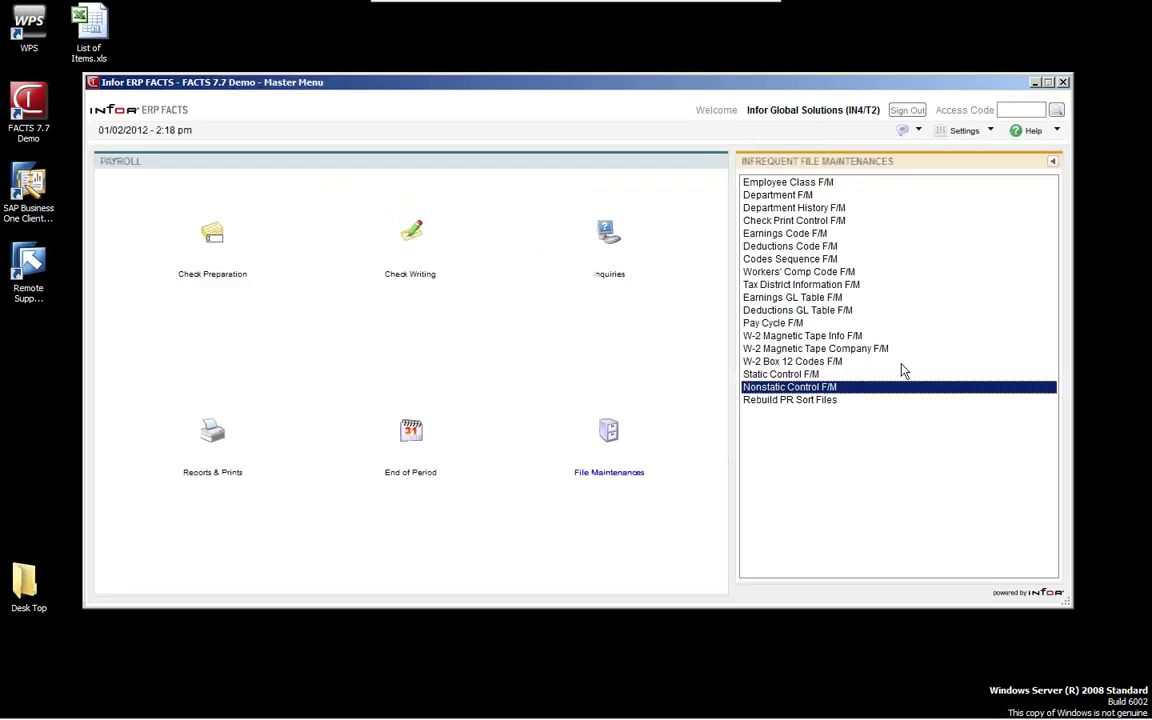
Step: Return from the infrequent file maintenances to the main payroll file maintenances and open Employee F/M
{"action": "left_click", "coordinate": [800, 402]}
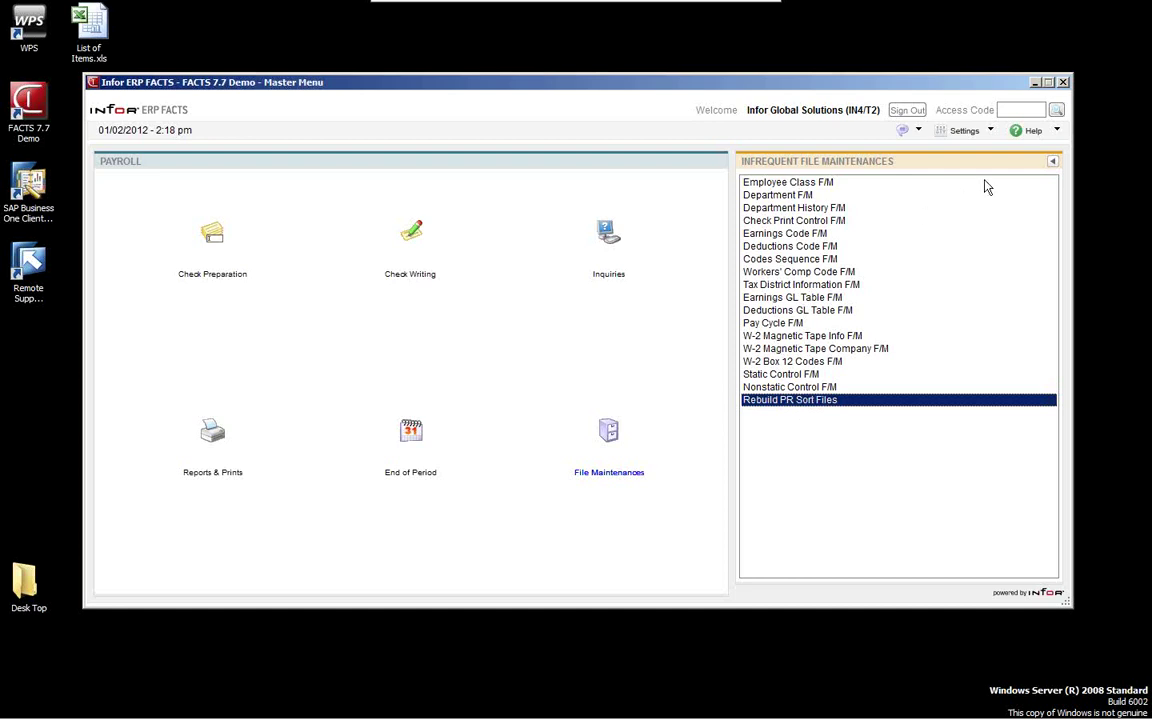
{"action": "left_click", "coordinate": [1053, 168]}
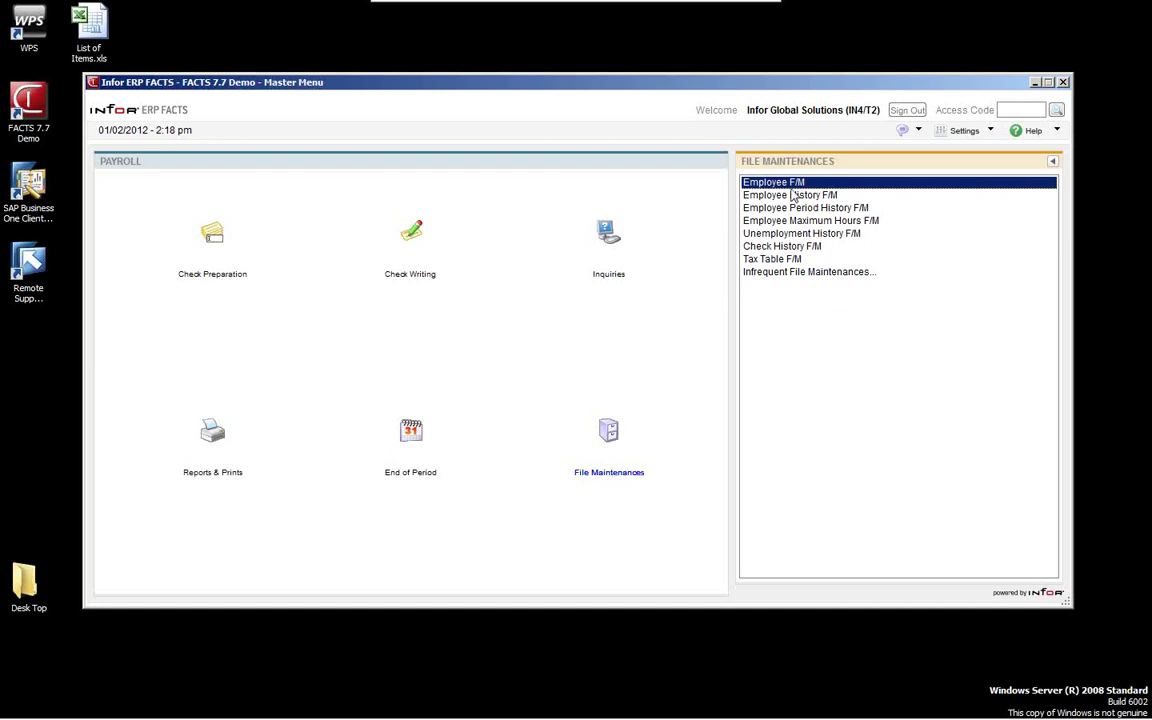
{"action": "double_click", "coordinate": [791, 274]}
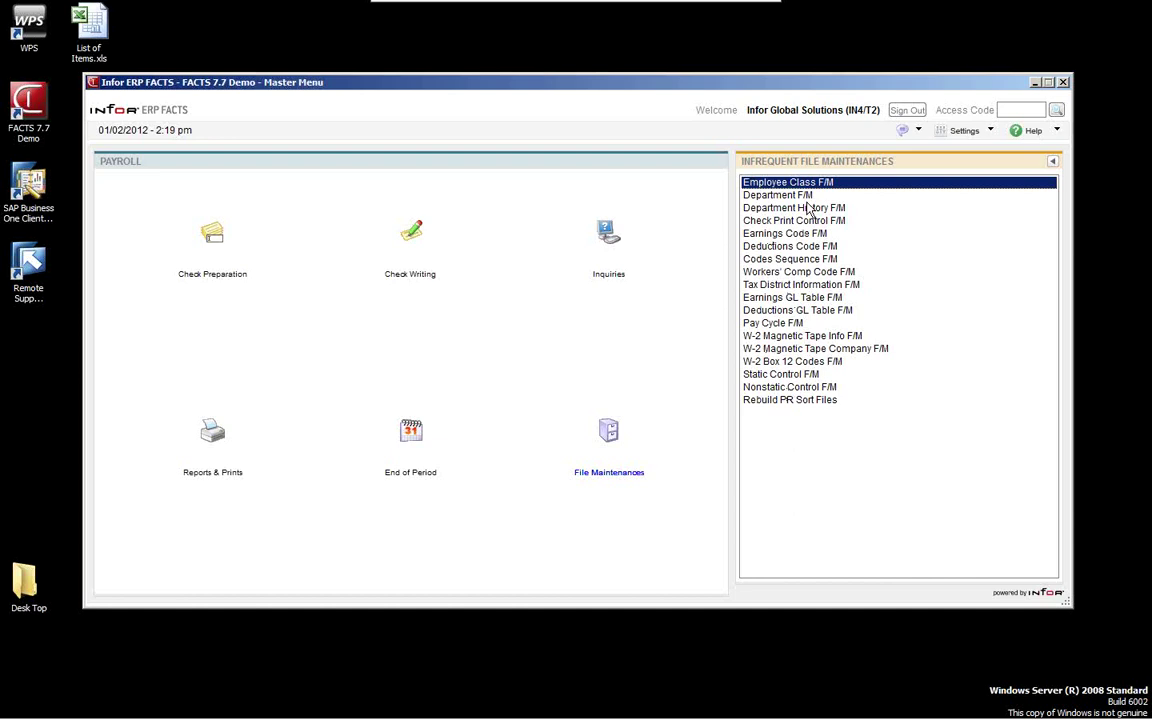
{"action": "left_click", "coordinate": [1051, 163]}
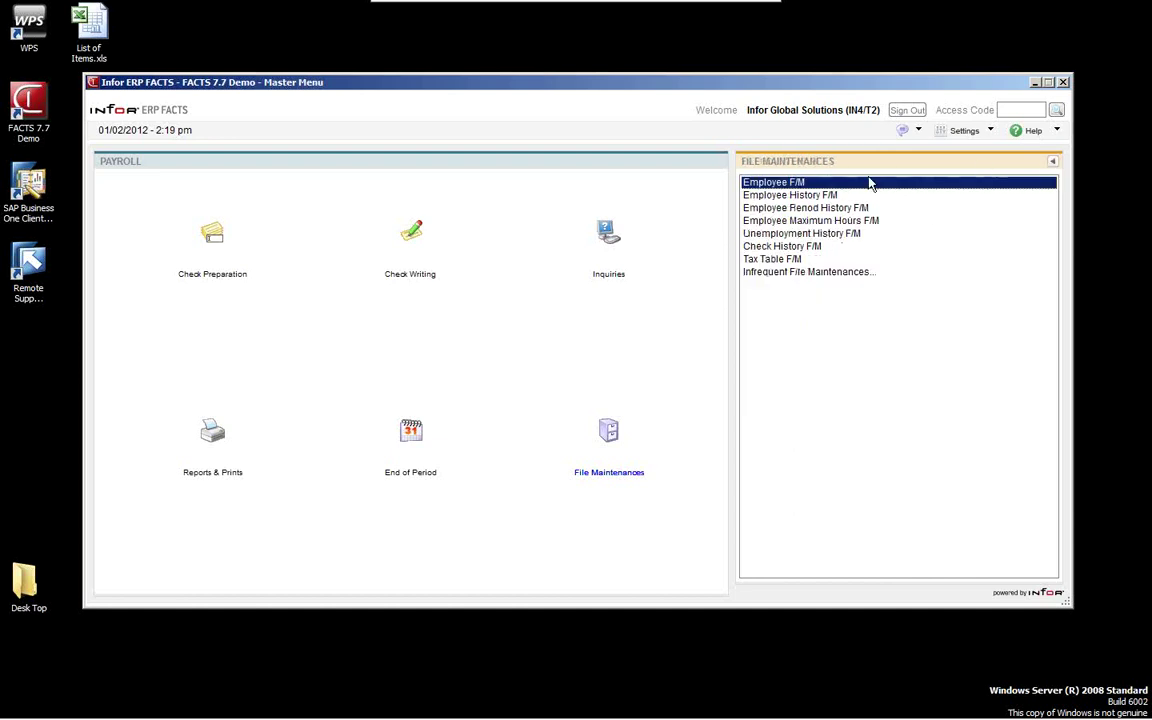
{"action": "left_click", "coordinate": [767, 184]}
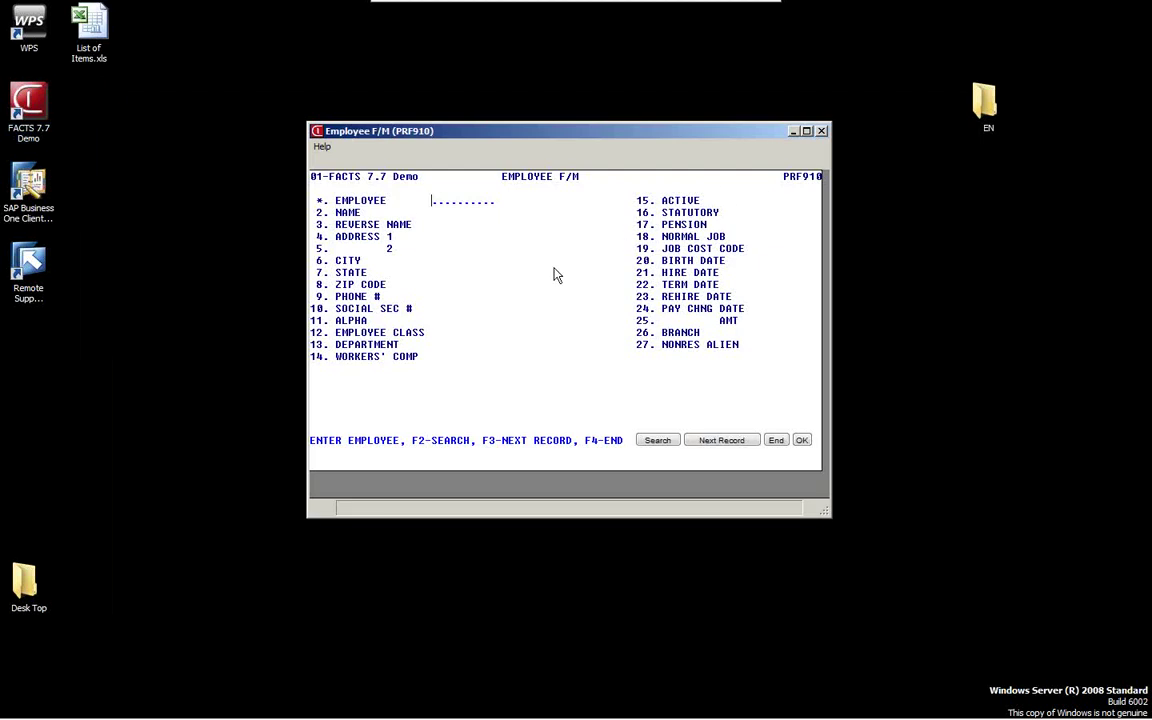
Step: Look up the first listed employee in Employee F/M, review the personal and employment fields, and exit
{"action": "key", "text": "F2"}
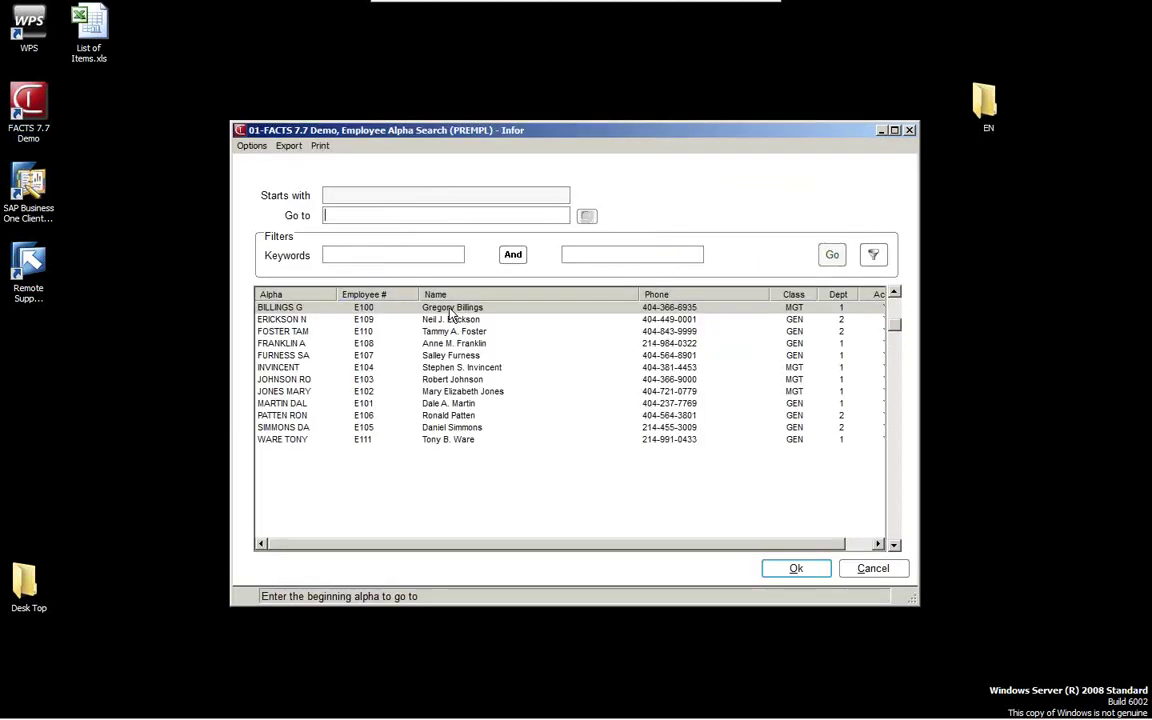
{"action": "left_click", "coordinate": [800, 569]}
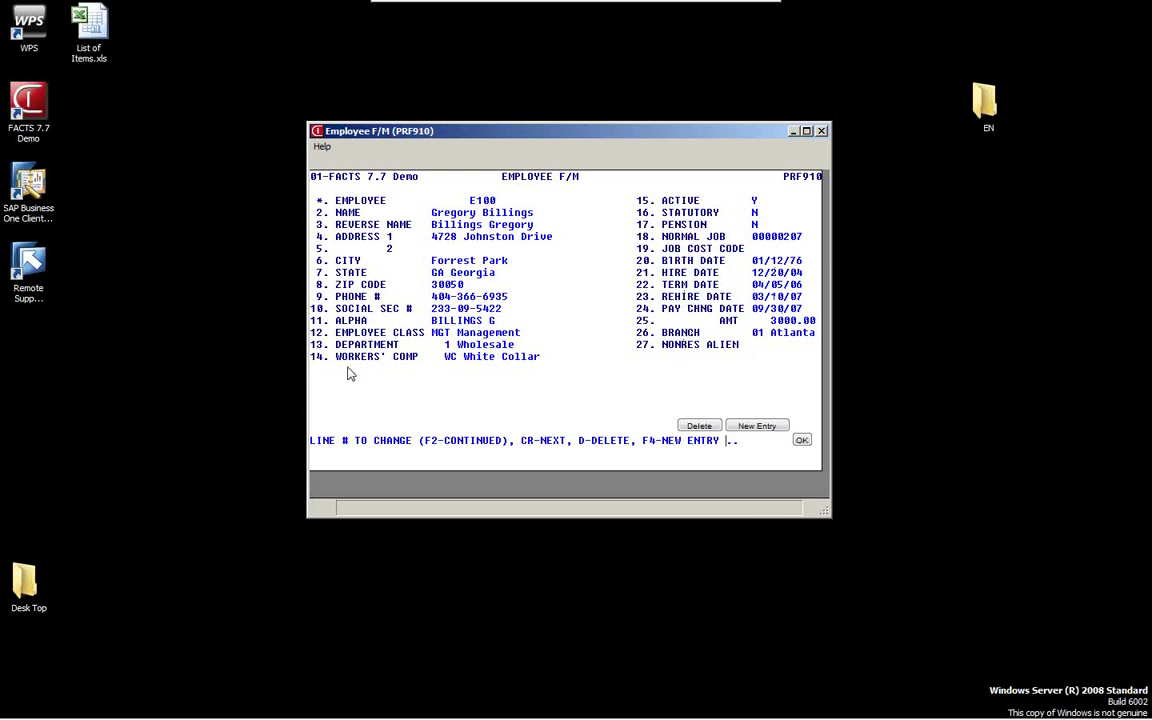
{"action": "key", "text": "Return"}
{"action": "key", "text": "F4"}
Step: Open Employee History F/M and choose time period P and the first listed employee
{"action": "left_click", "coordinate": [785, 197]}
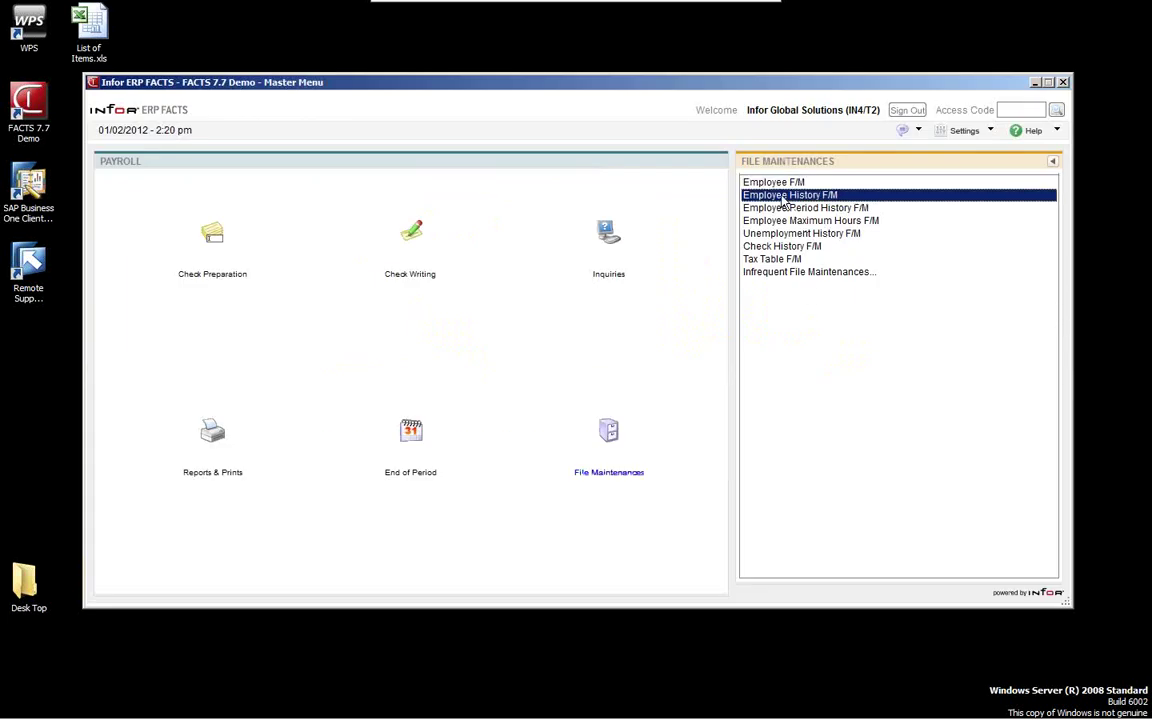
{"action": "double_click", "coordinate": [785, 197]}
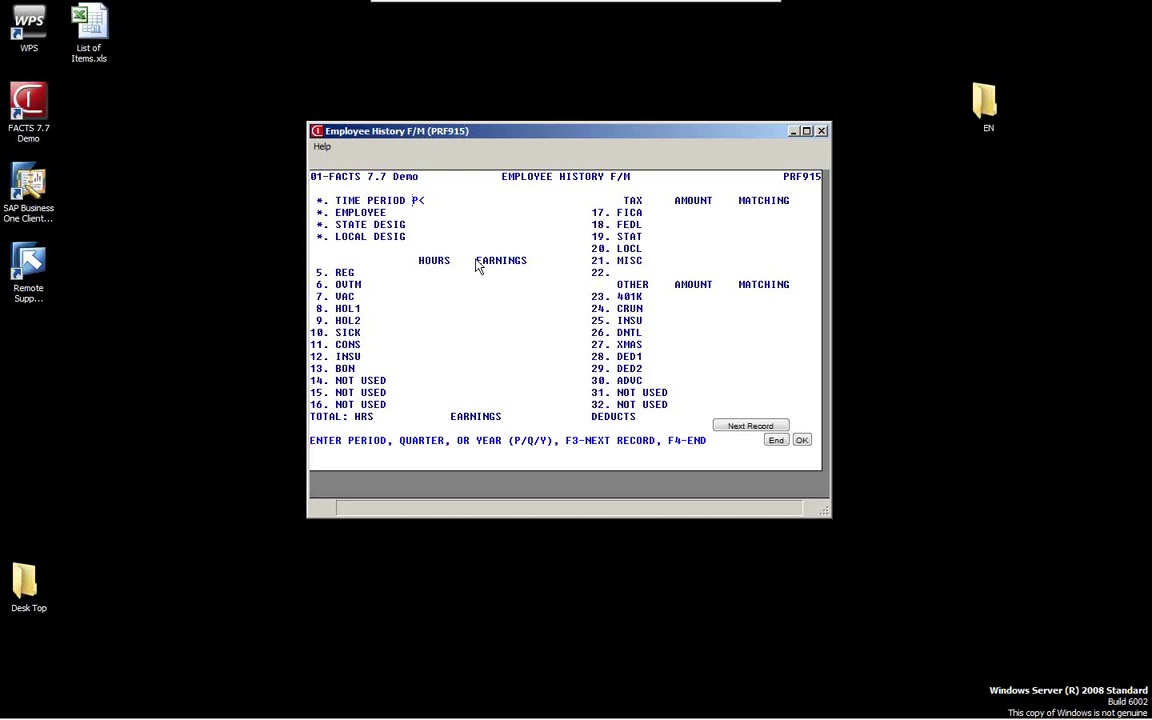
{"action": "key", "text": "Return"}
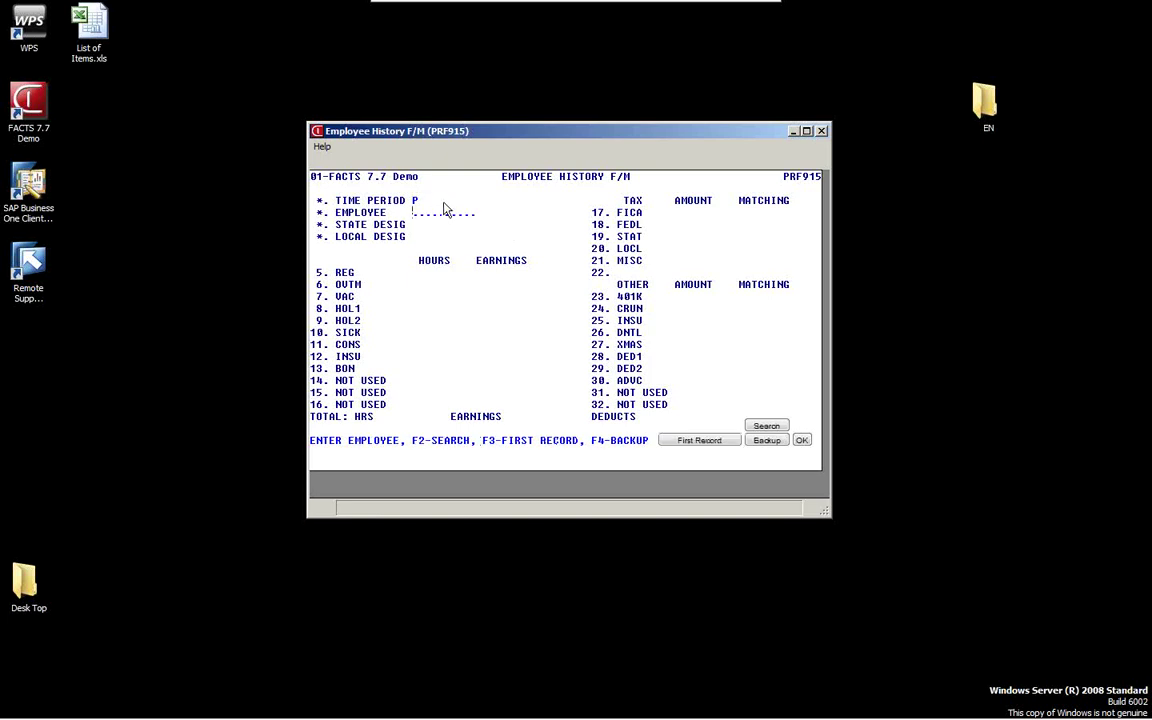
{"action": "key", "text": "F4"}
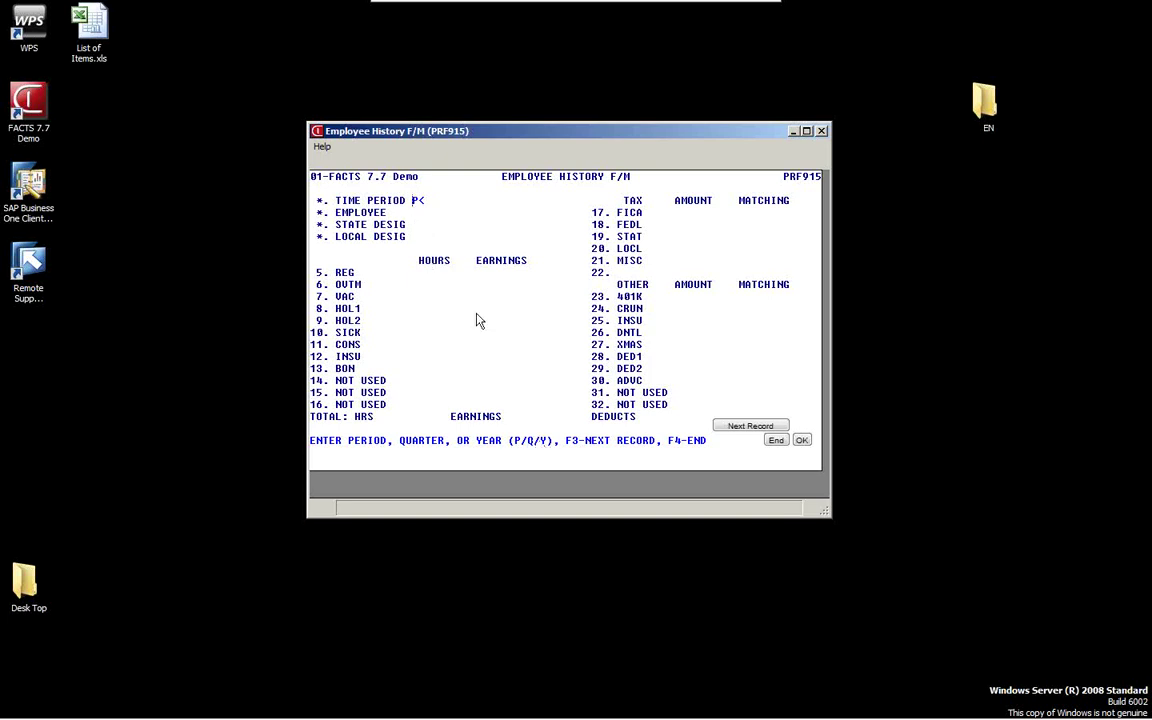
{"action": "key", "text": "Return"}
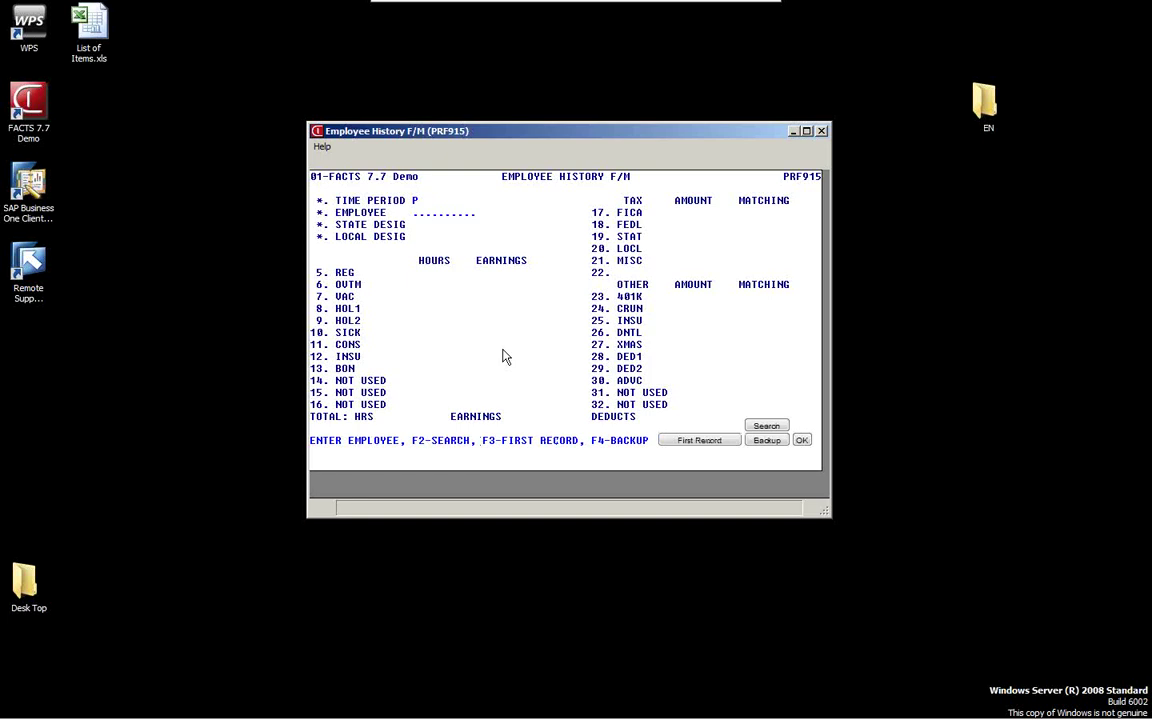
{"action": "key", "text": "F2"}
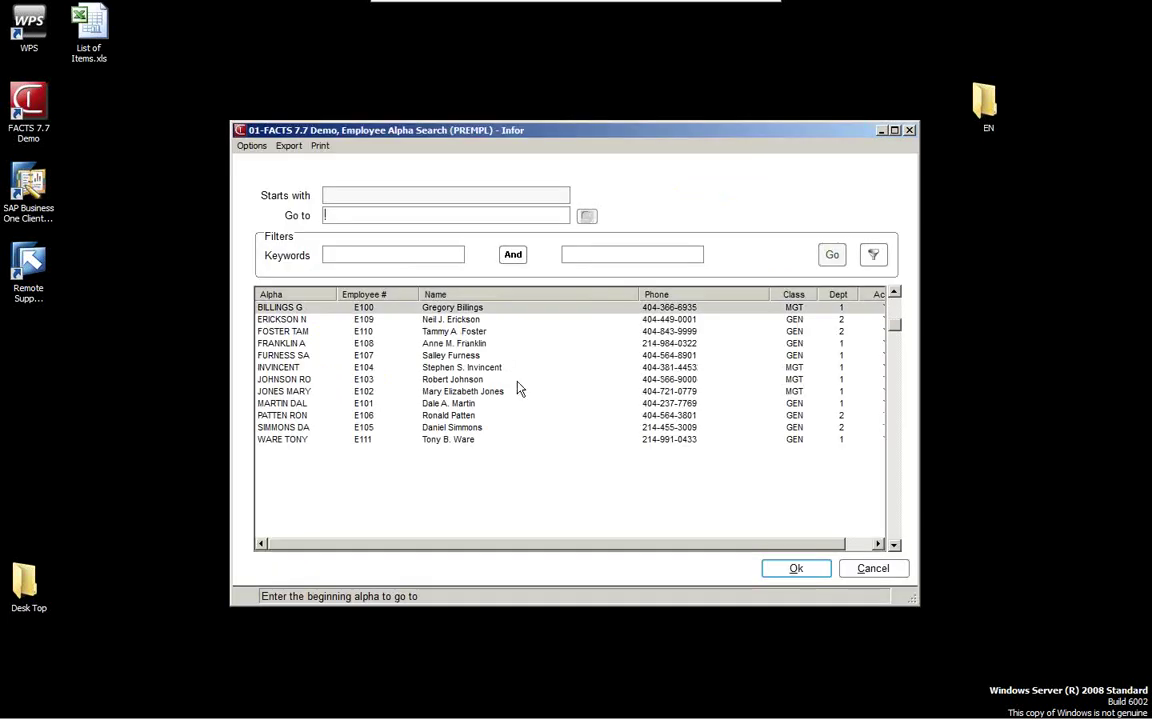
{"action": "left_click", "coordinate": [790, 570]}
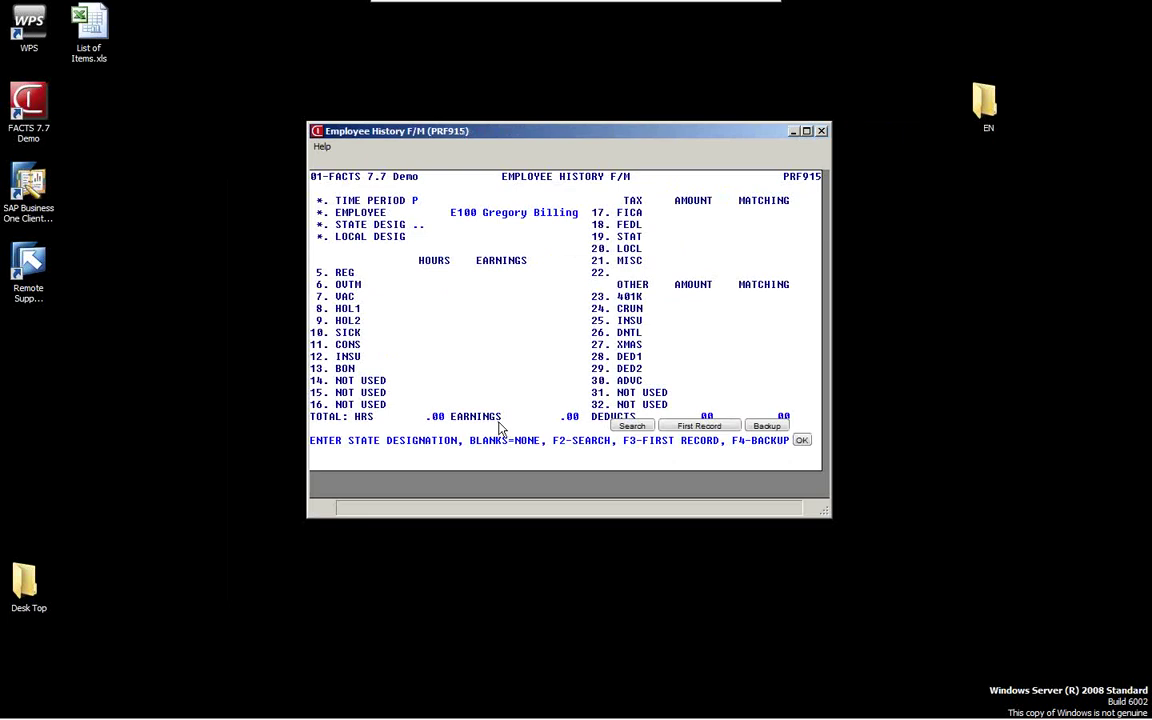
Step: Select state designation GA and local designation GL, then review the employee's period hours, earnings, taxes and deductions
{"action": "key", "text": "F2"}
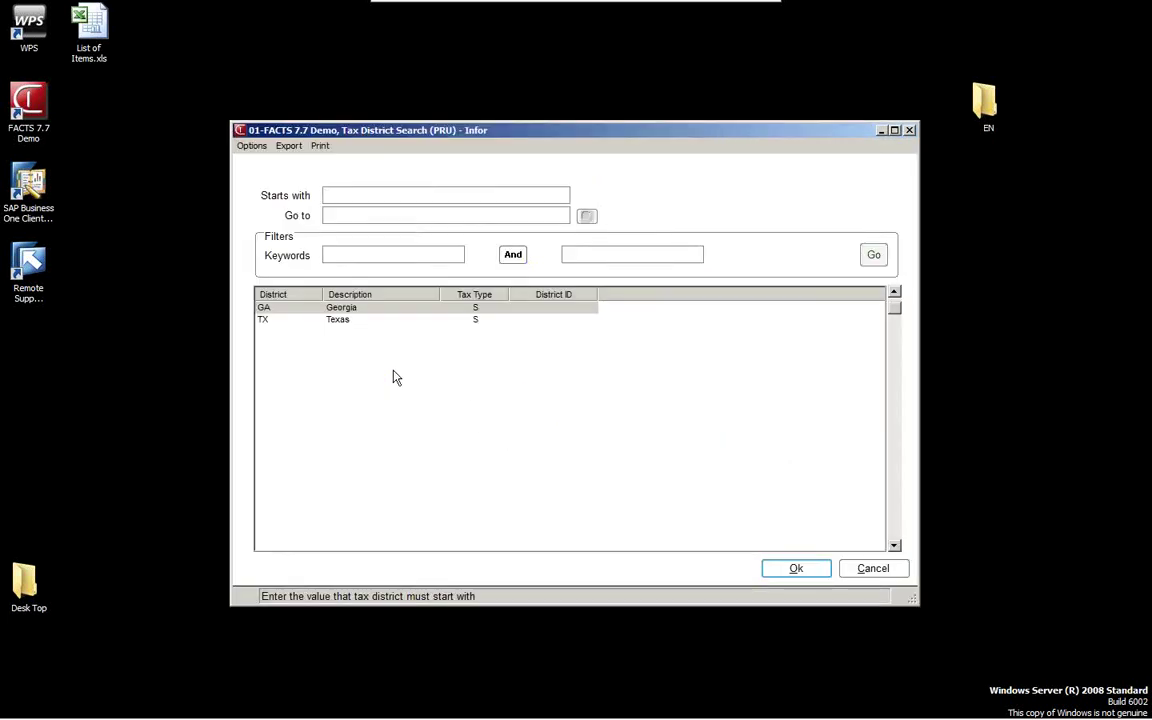
{"action": "left_click", "coordinate": [797, 568]}
{"action": "key", "text": "F2"}
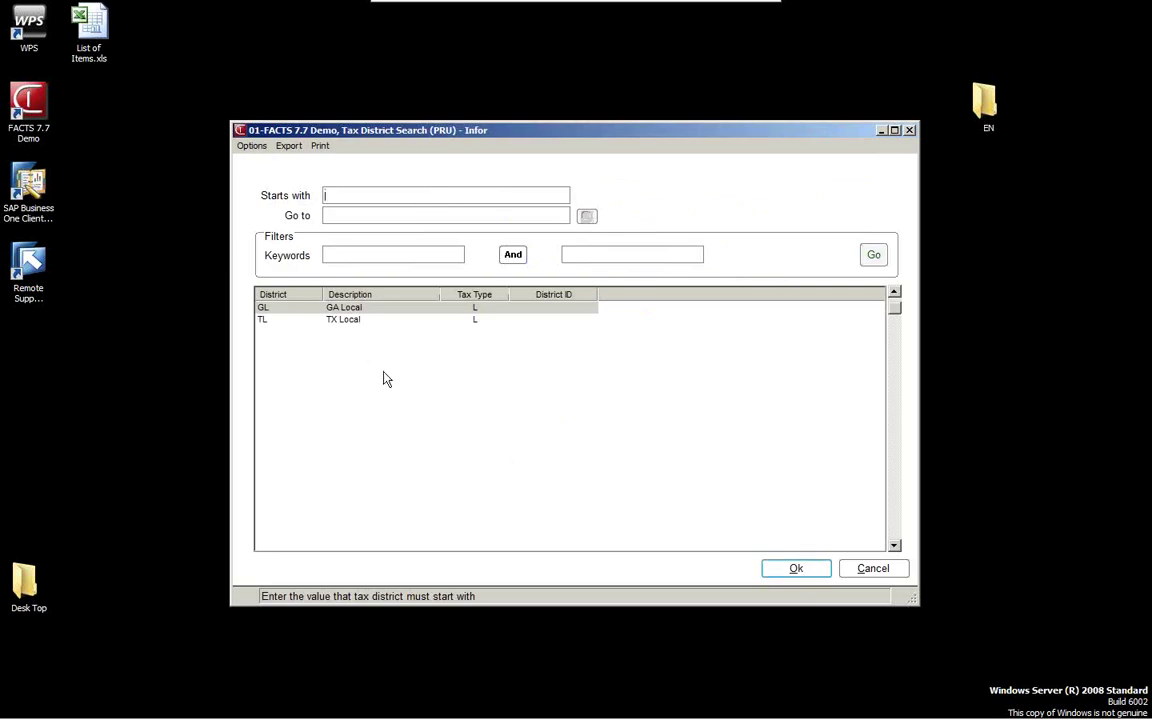
{"action": "left_click", "coordinate": [789, 569]}
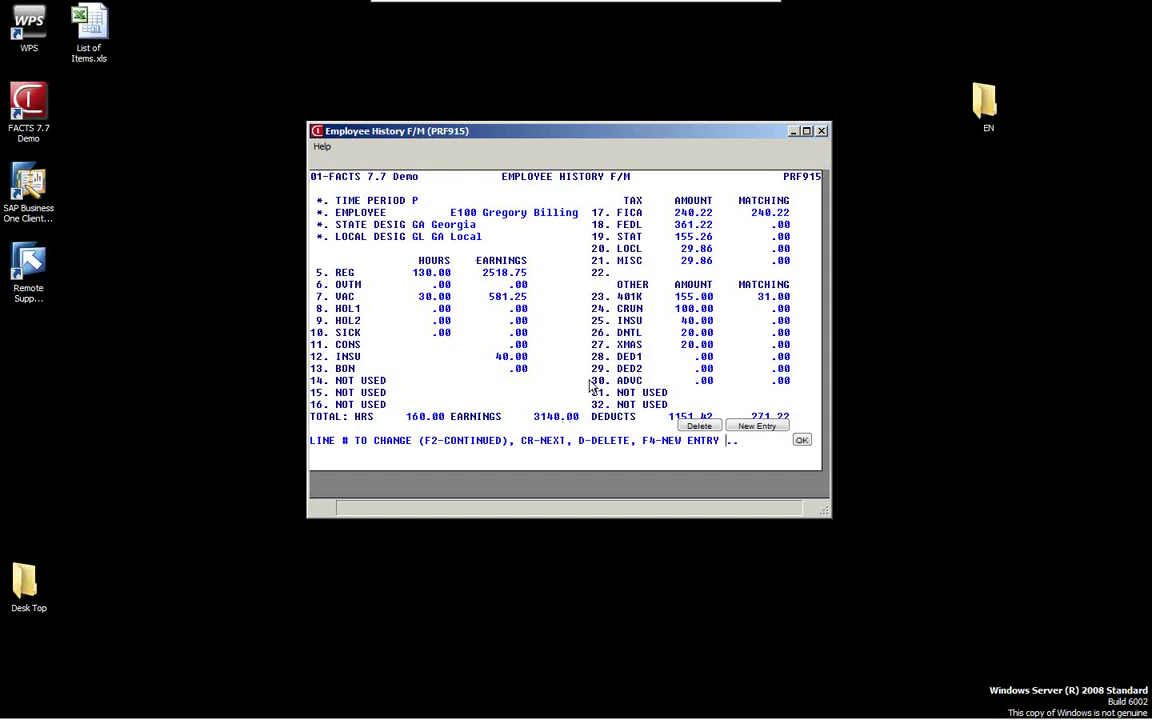
{"action": "key", "text": "Return"}
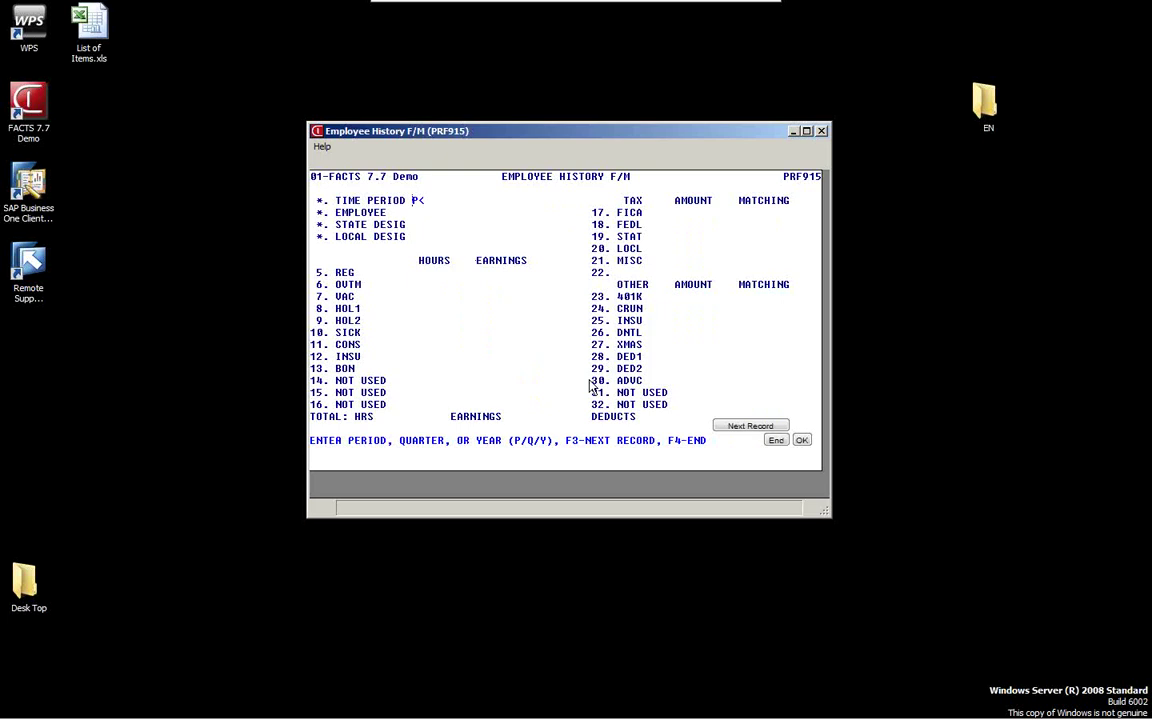
Step: Review the same employee's quarterly history using time period Q, state designation GA and local designation GL
{"action": "type", "text": "Q"}
{"action": "key", "text": "Return"}
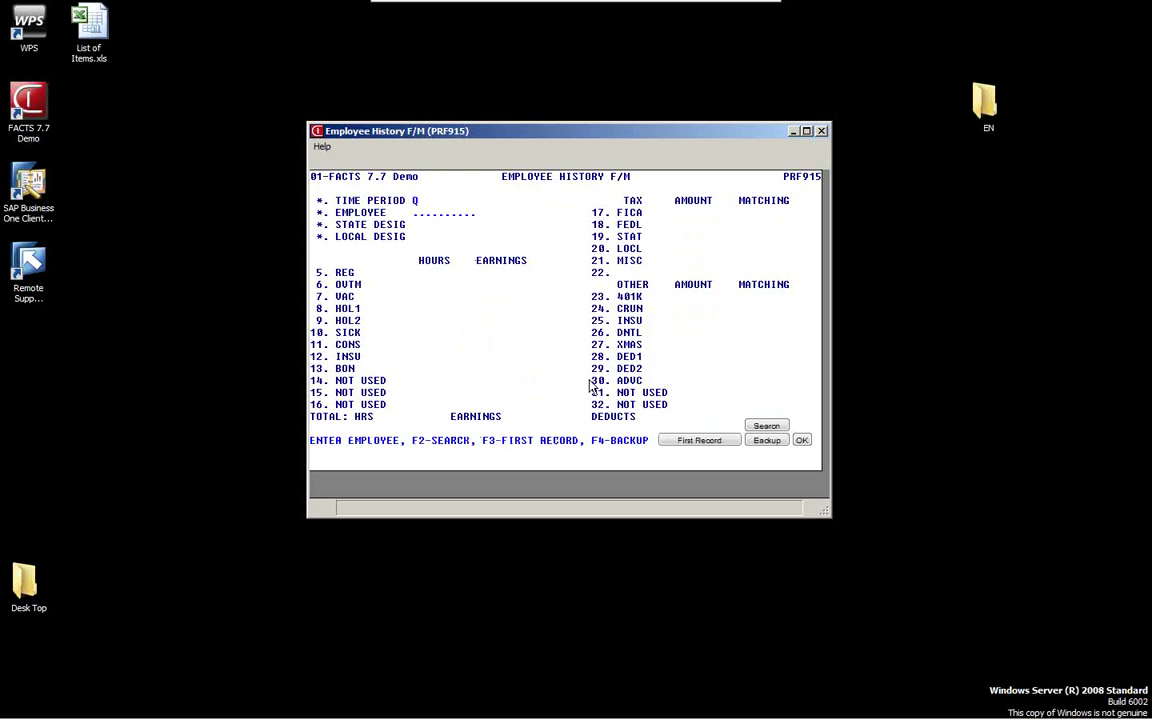
{"action": "key", "text": "F3"}
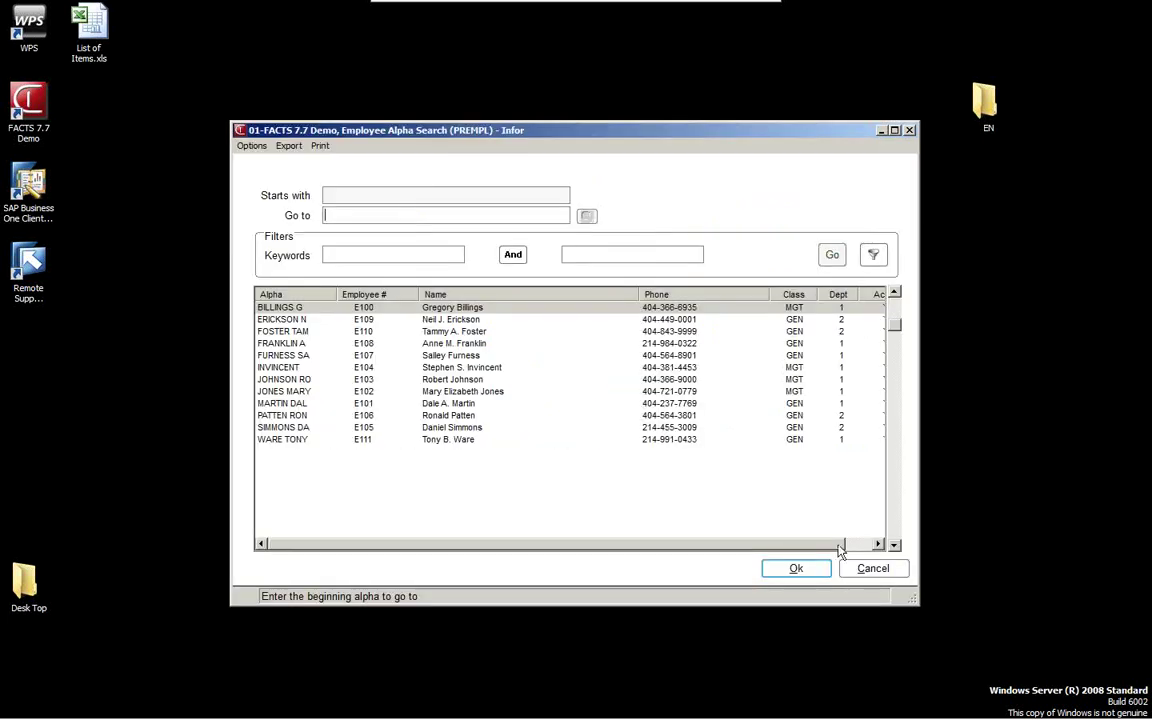
{"action": "left_click", "coordinate": [794, 570]}
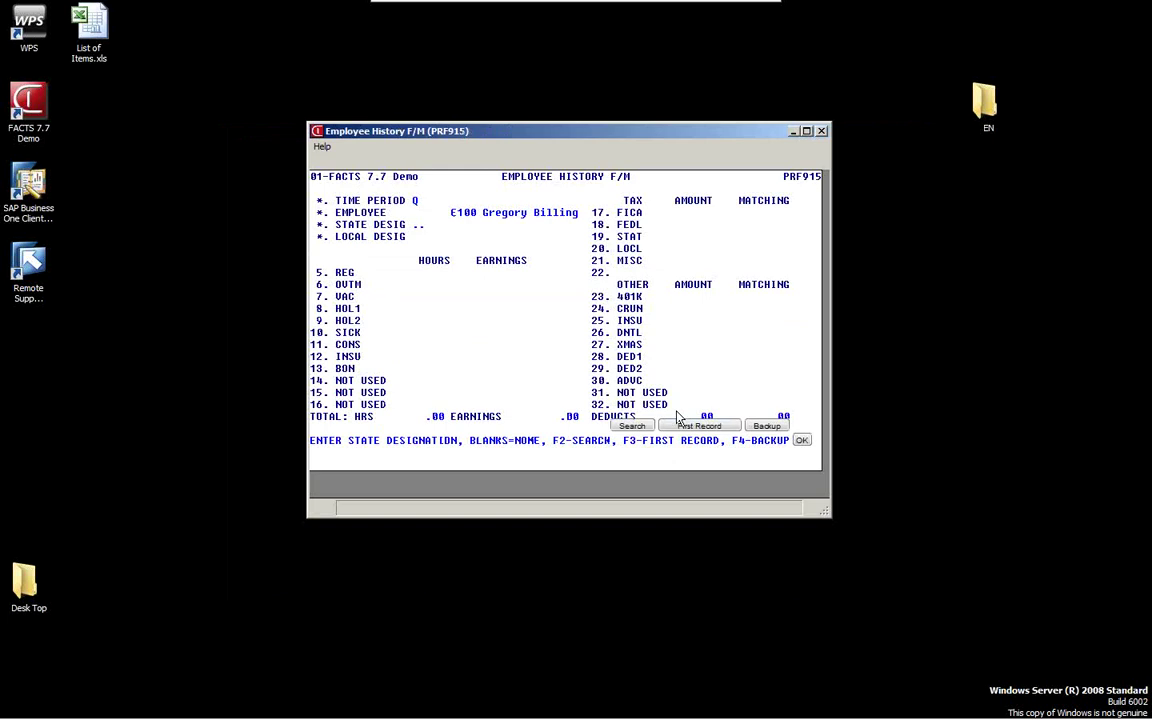
{"action": "key", "text": "F2"}
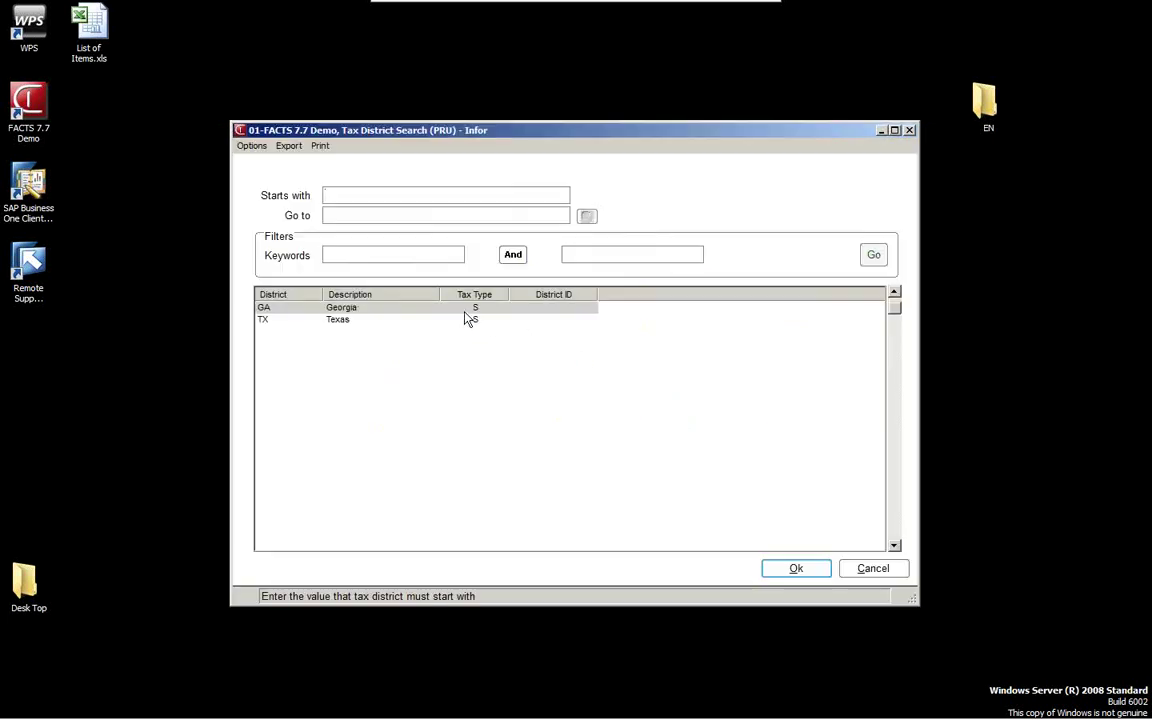
{"action": "left_click", "coordinate": [796, 569]}
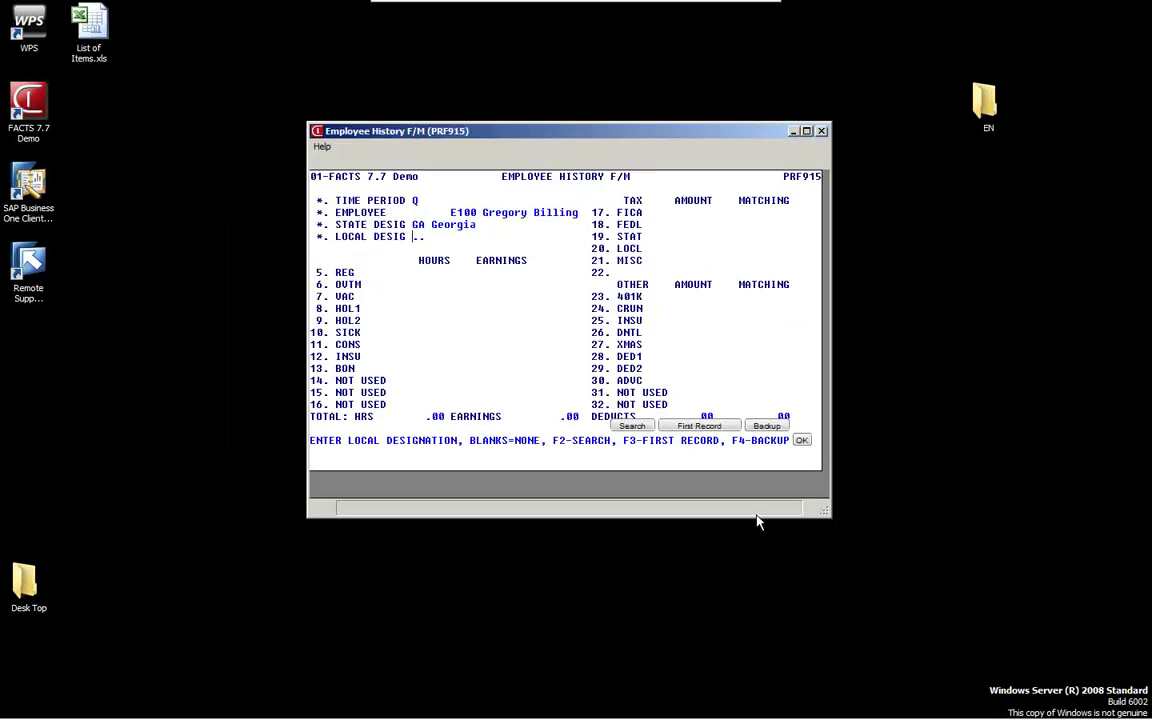
{"action": "key", "text": "F2"}
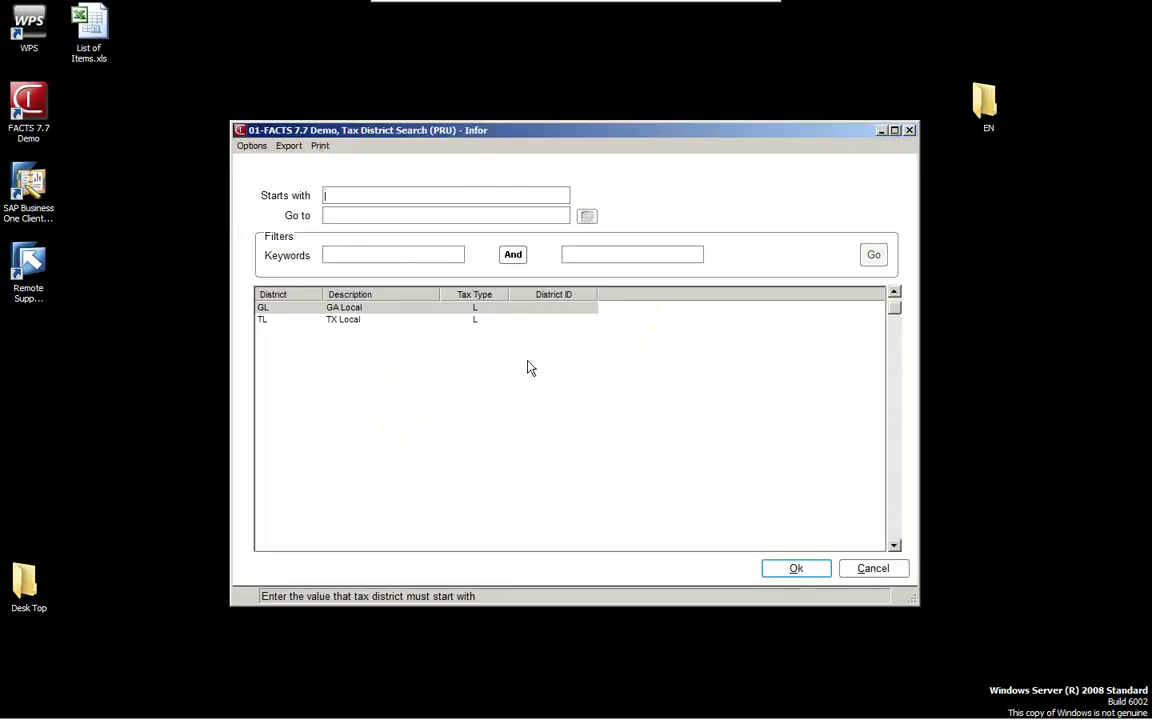
{"action": "left_click", "coordinate": [798, 570]}
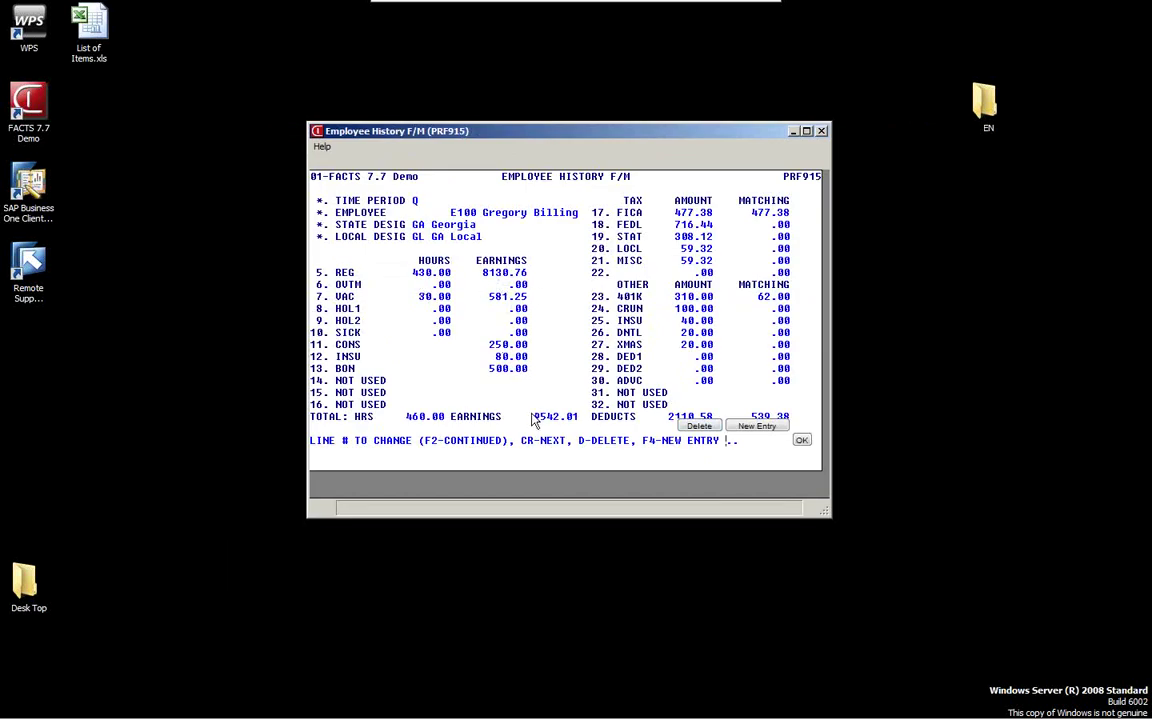
{"action": "key", "text": "Return"}
Step: Review the same employee's yearly history using time period Y with designations GA and GL, and exit Employee History F/M
{"action": "type", "text": "Y"}
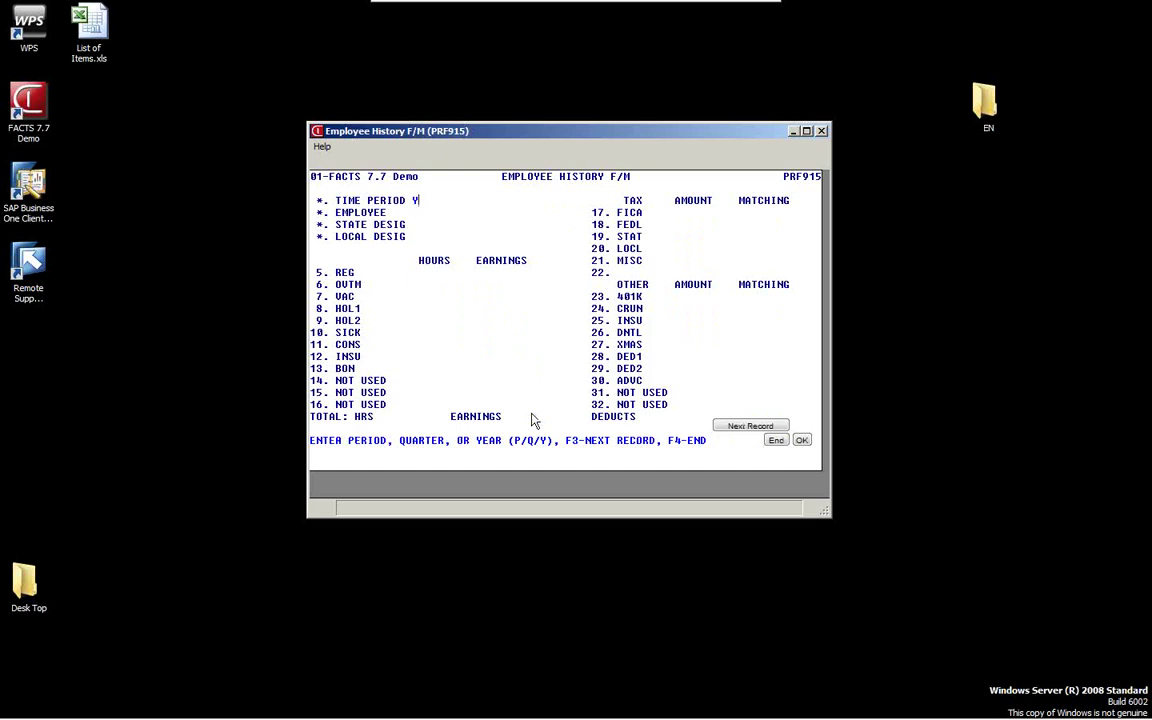
{"action": "key", "text": "Return"}
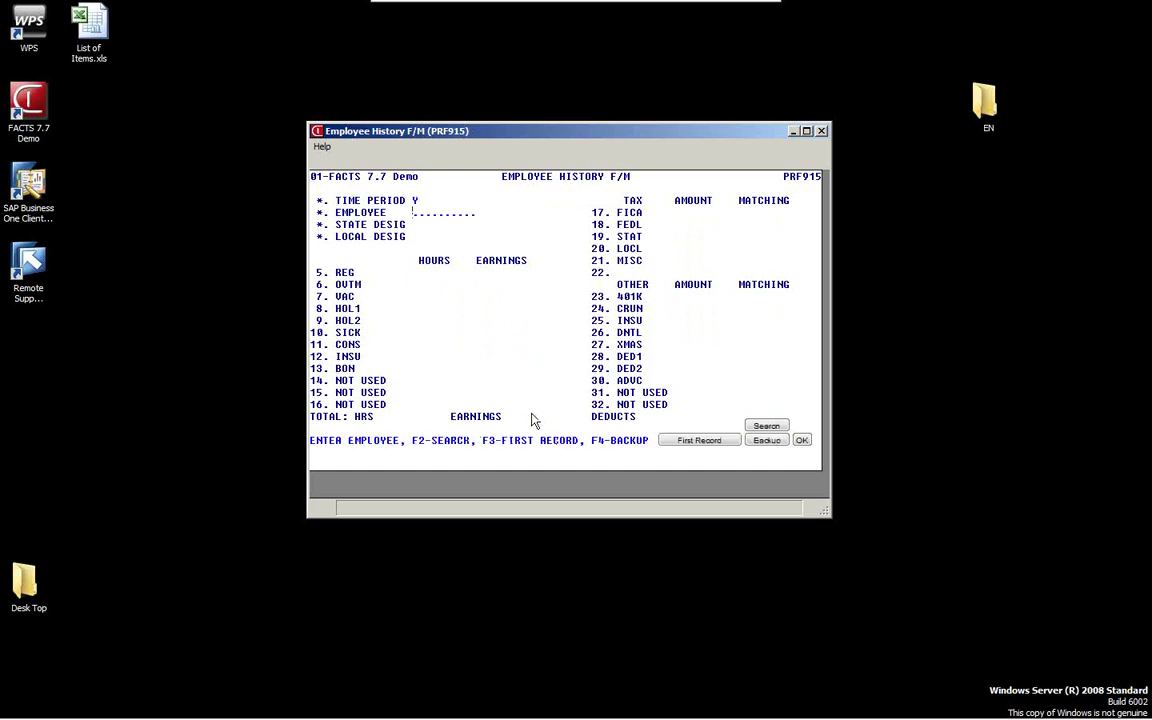
{"action": "key", "text": "F2"}
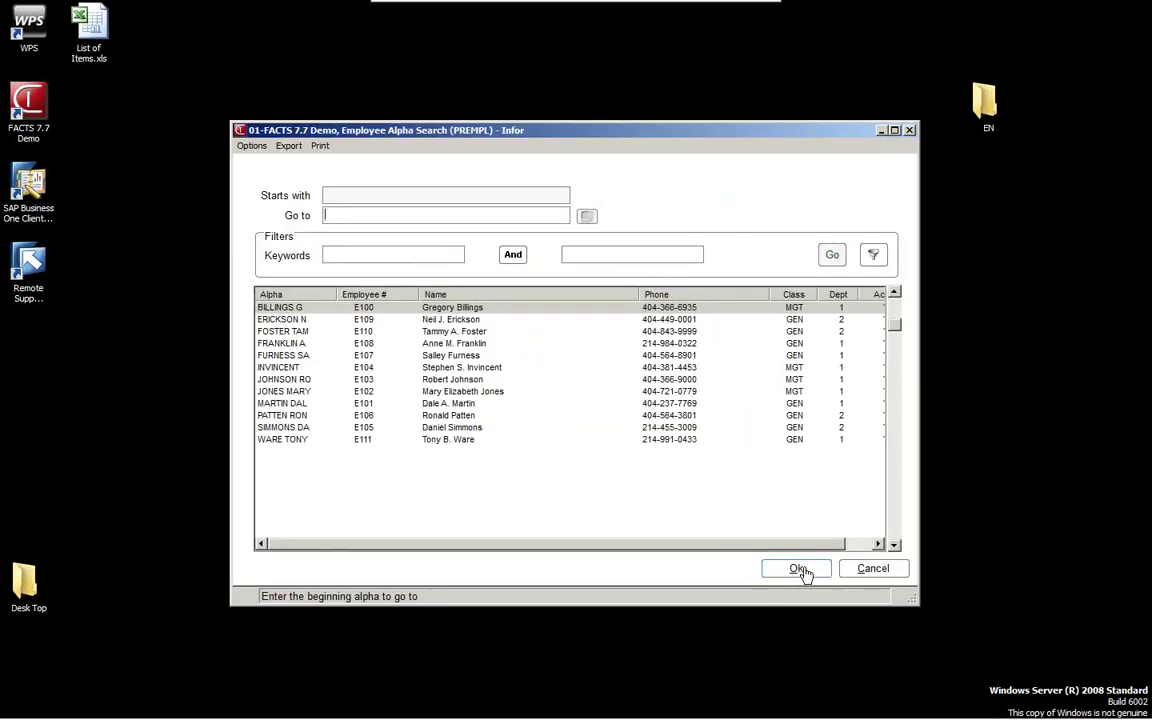
{"action": "left_click", "coordinate": [797, 569]}
{"action": "key", "text": "F2"}
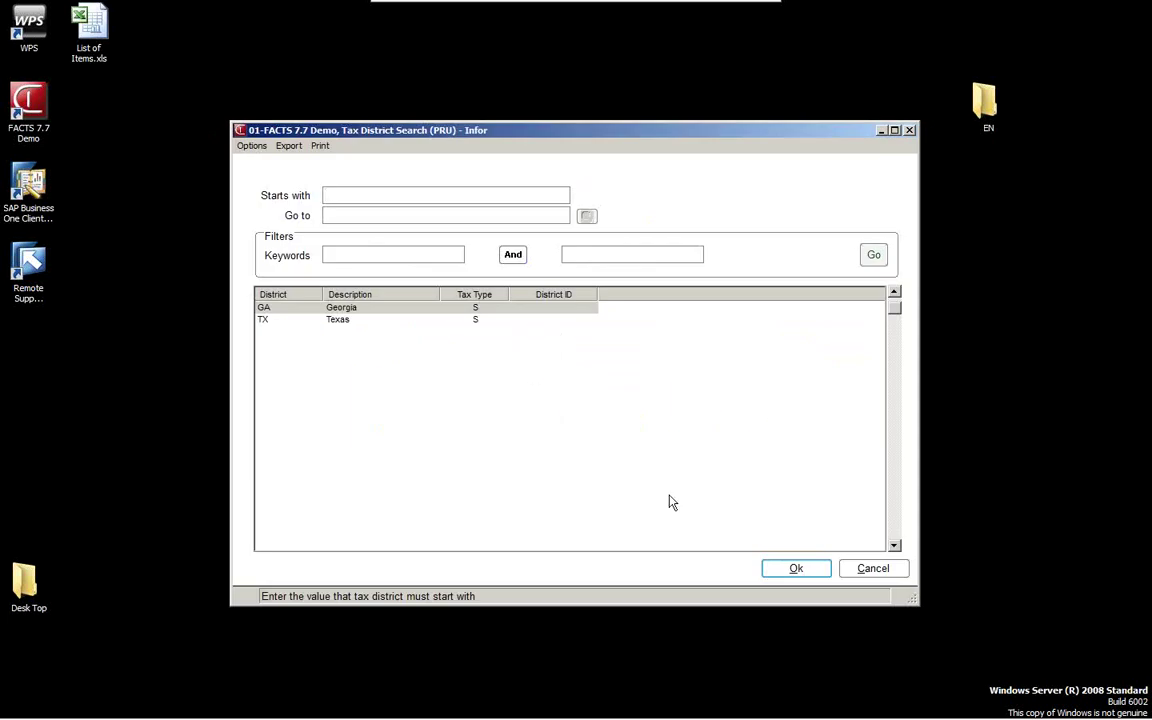
{"action": "left_click", "coordinate": [807, 574]}
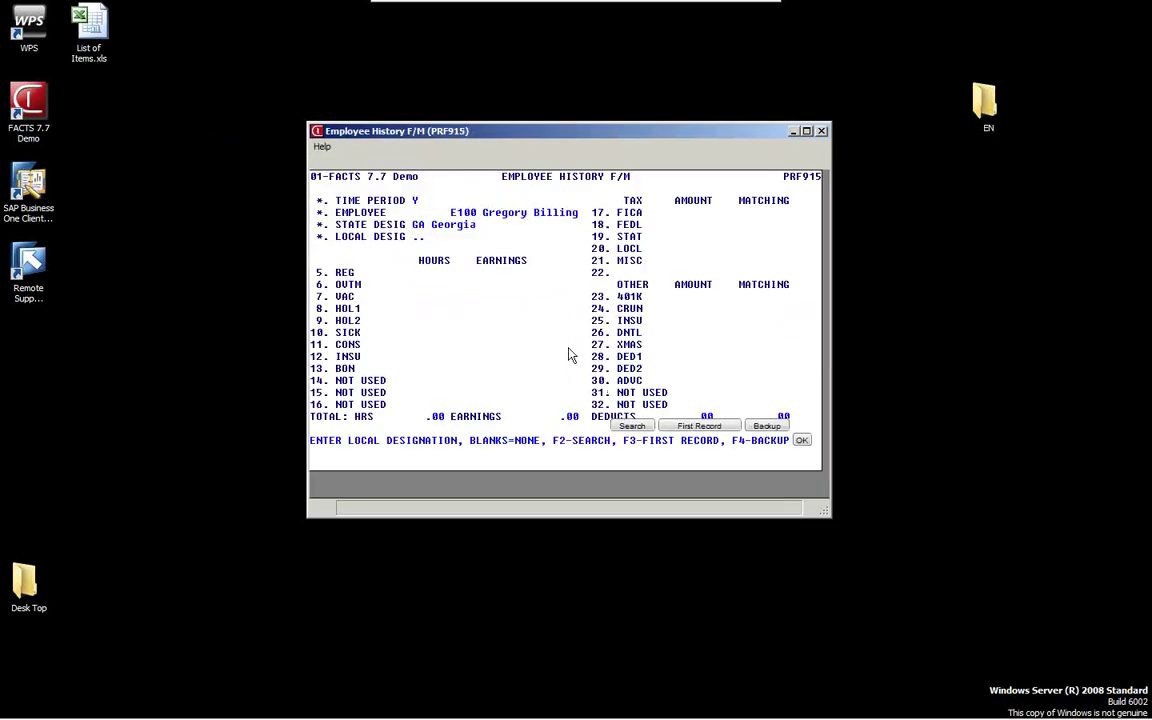
{"action": "key", "text": "F2"}
{"action": "left_click", "coordinate": [797, 566]}
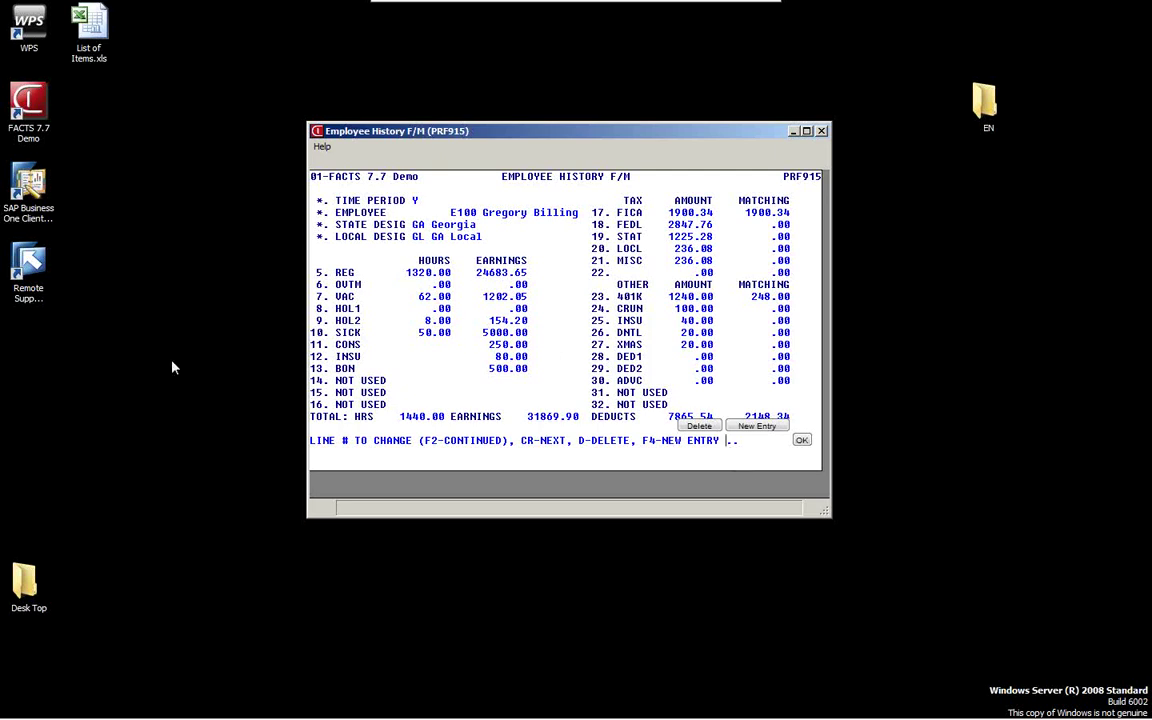
{"action": "key", "text": "Return"}
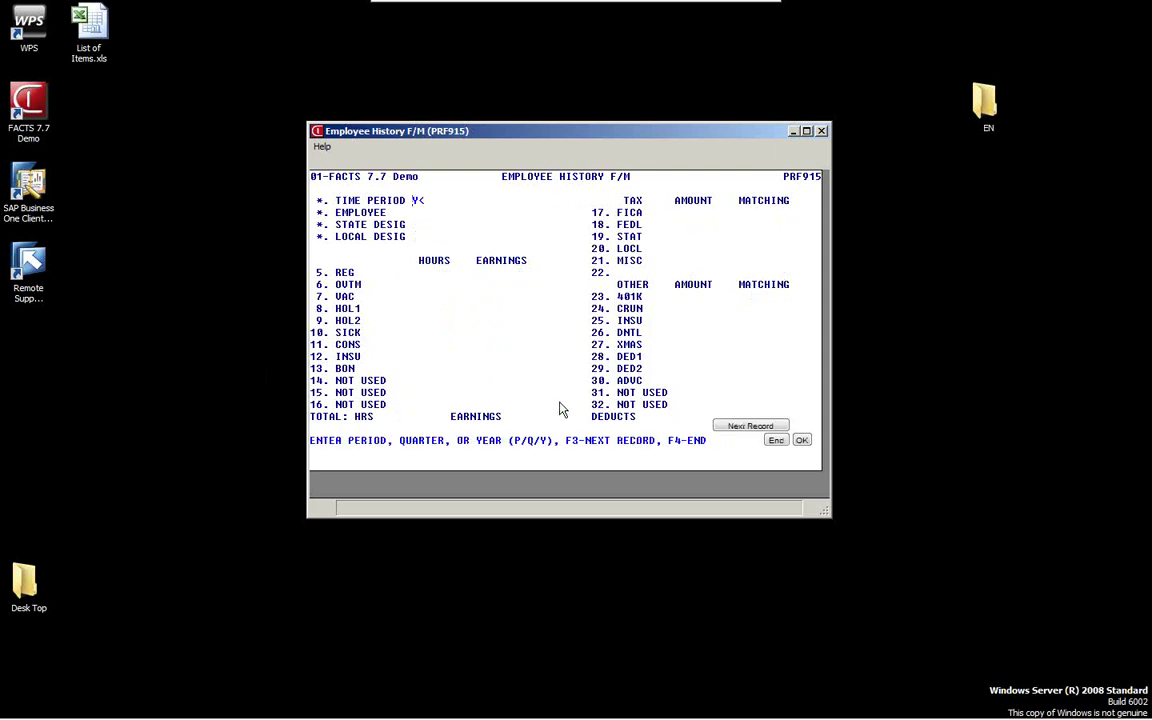
{"action": "key", "text": "F4"}
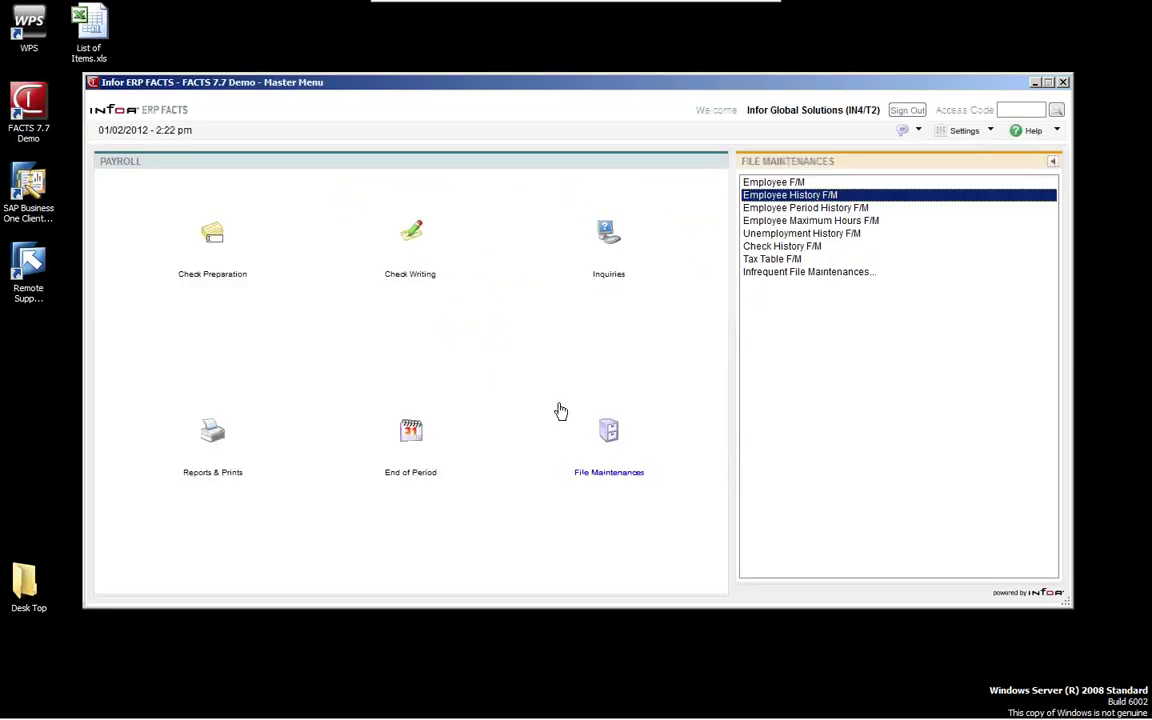
Step: Open Employee Period History F/M and choose the first listed employee with period 05/10
{"action": "left_click", "coordinate": [798, 207]}
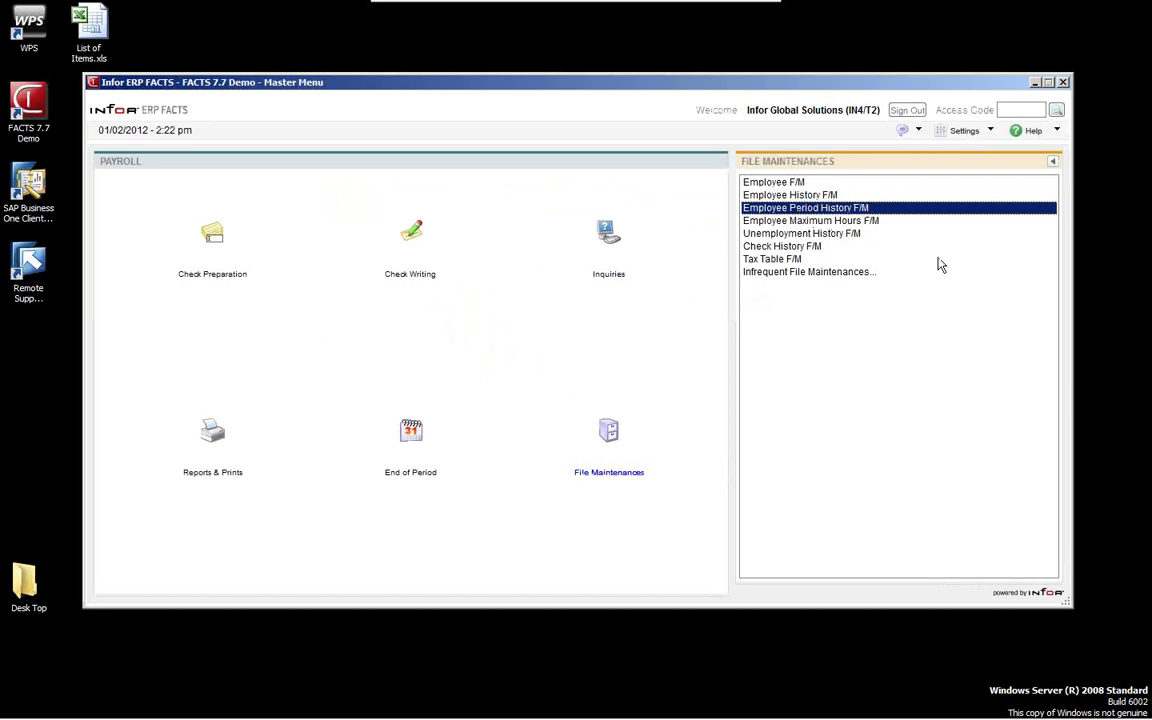
{"action": "key", "text": "Return"}
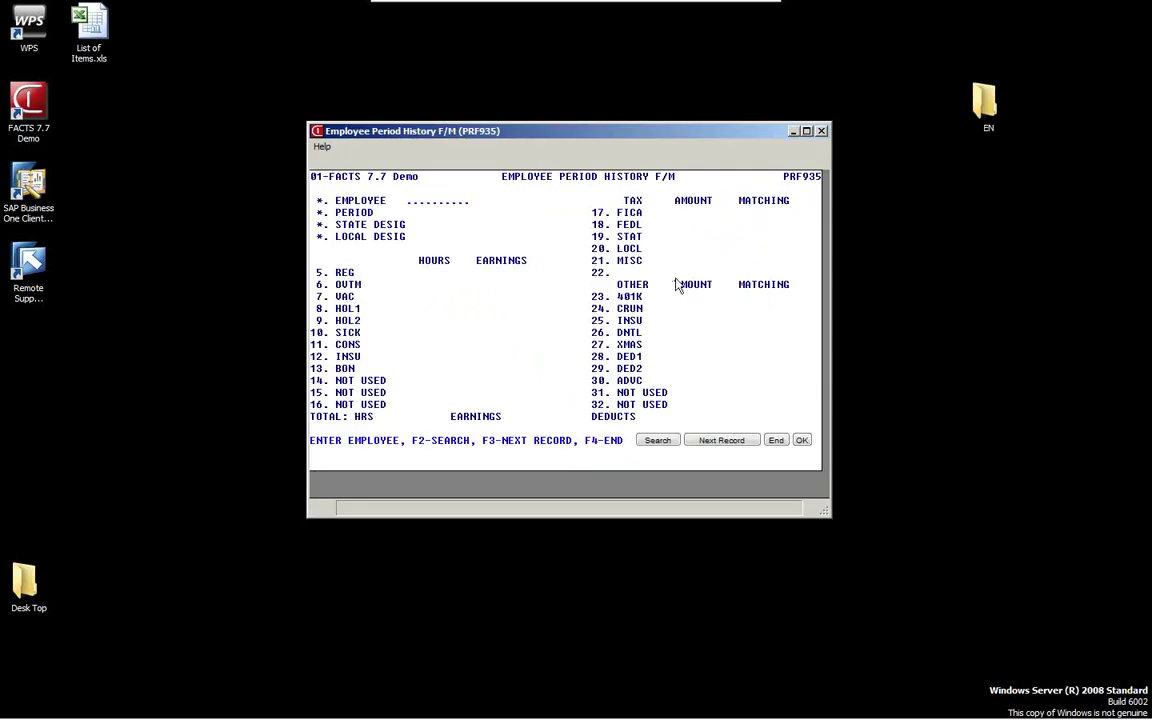
{"action": "key", "text": "F2"}
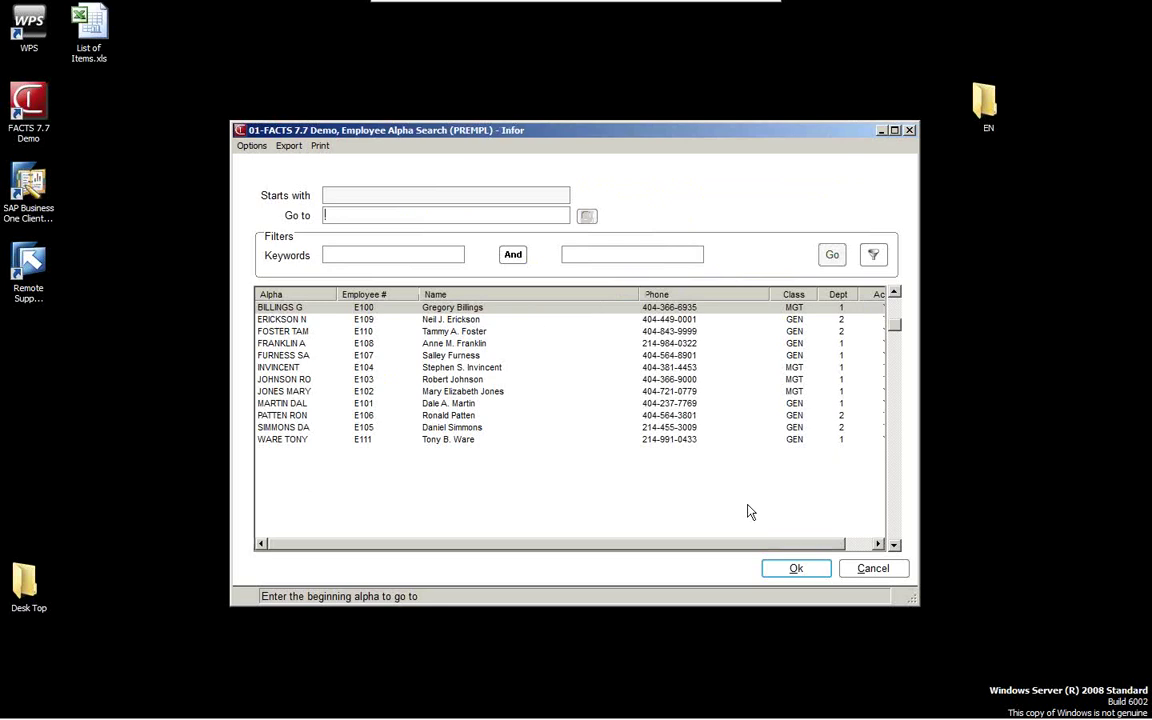
{"action": "left_click", "coordinate": [806, 578]}
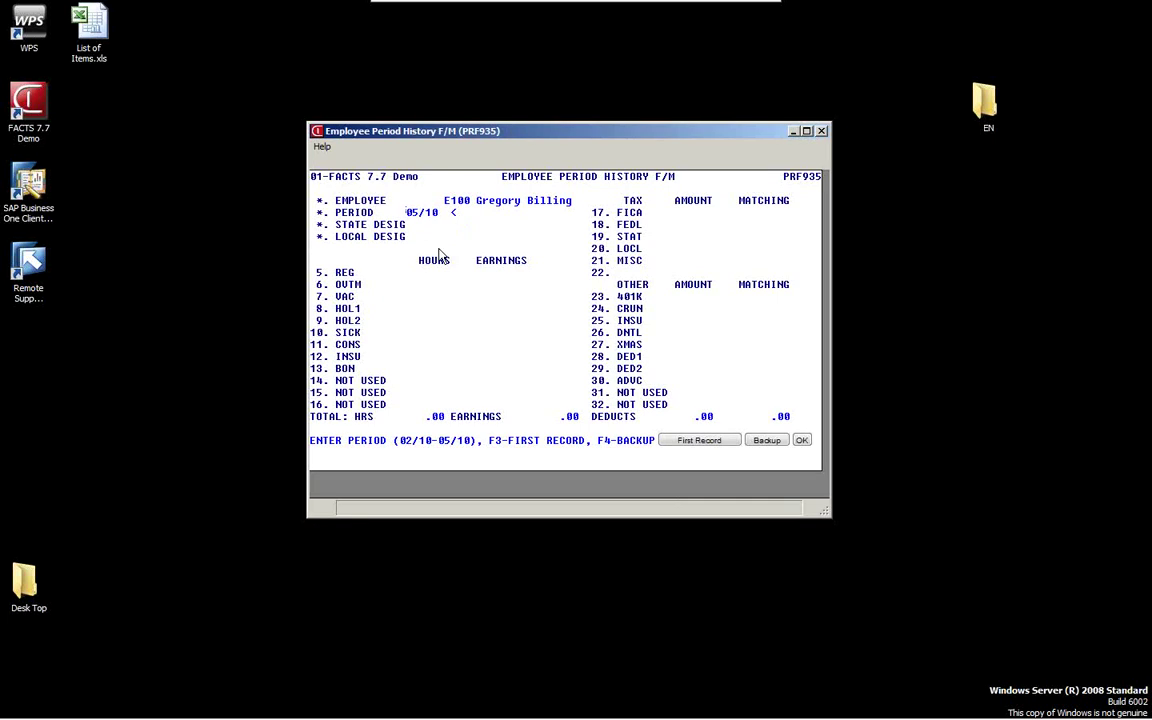
{"action": "key", "text": "Return"}
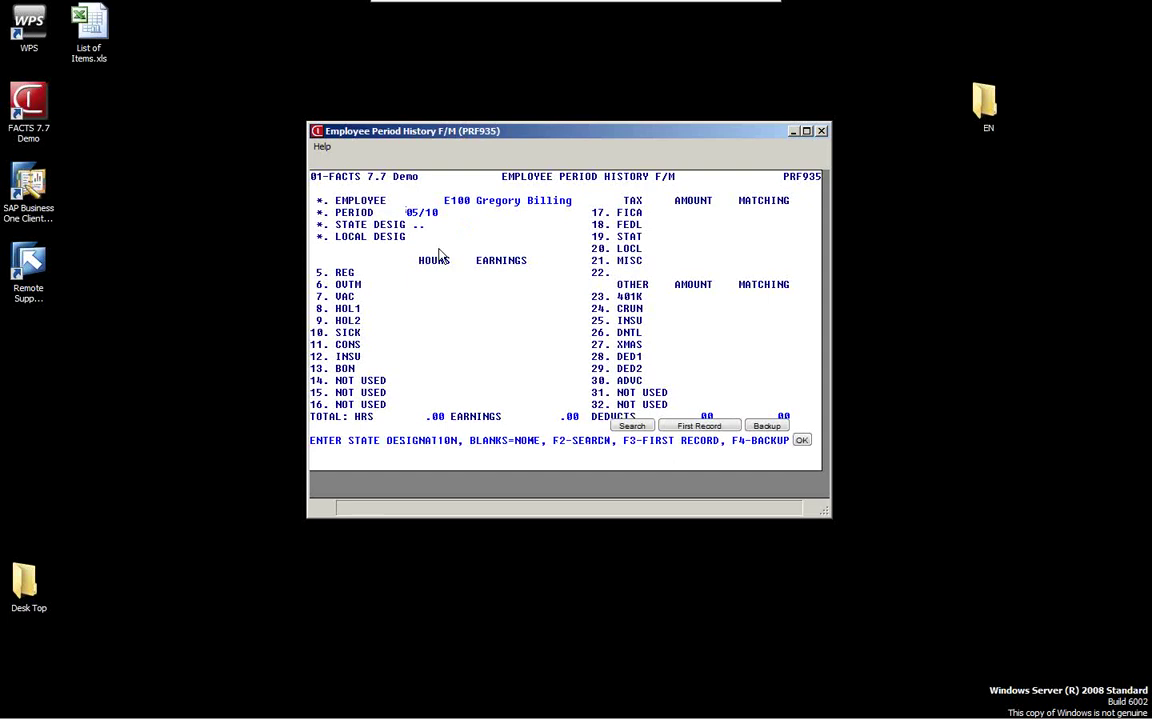
Step: Select state designation GA and local designation GL for the employee's period record, and exit Employee Period History F/M without entering hours
{"action": "key", "text": "F2"}
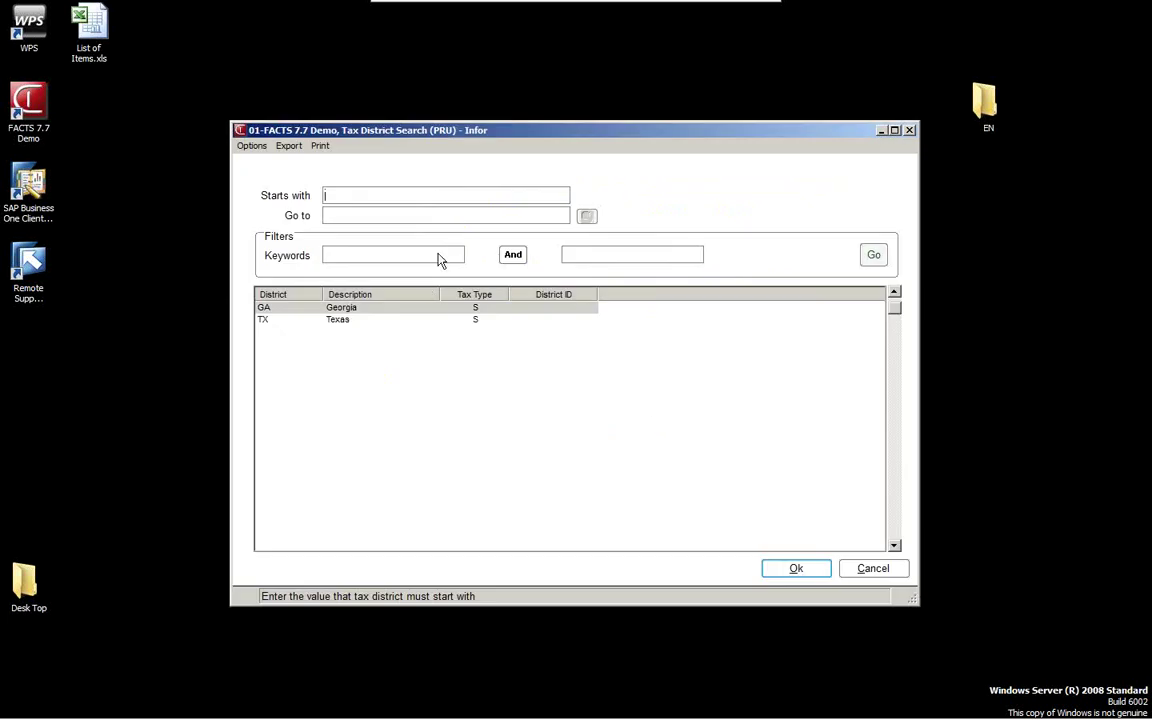
{"action": "left_click", "coordinate": [800, 572]}
{"action": "key", "text": "F2"}
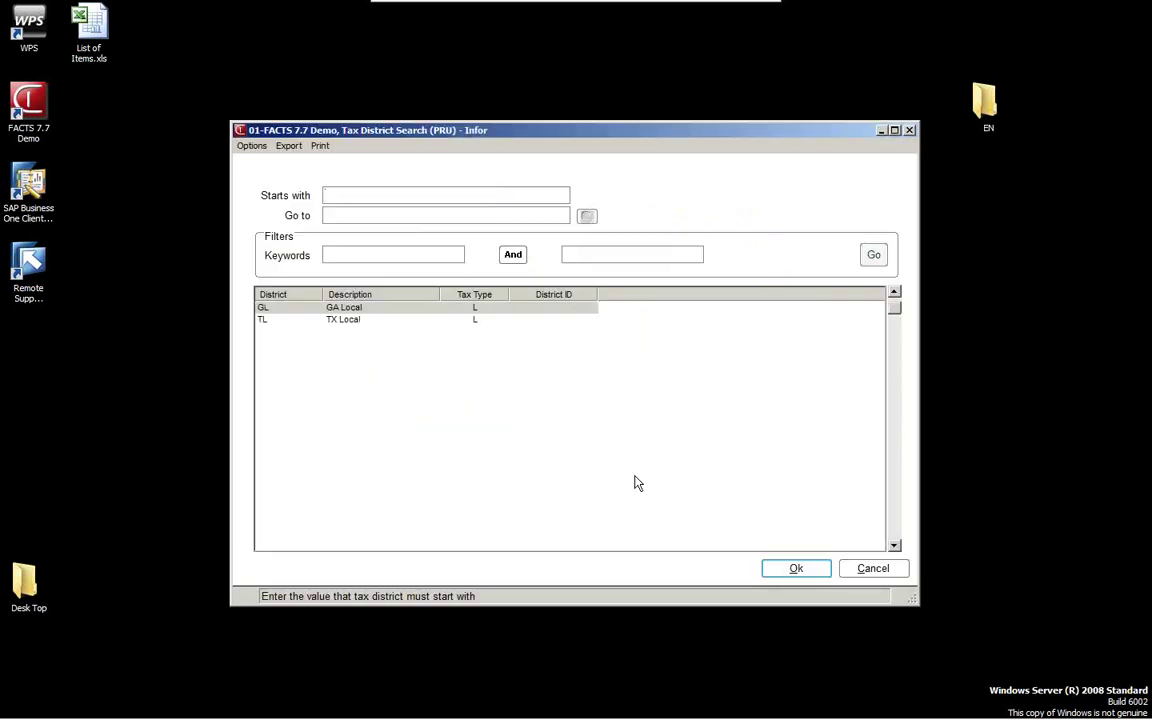
{"action": "left_click", "coordinate": [800, 572]}
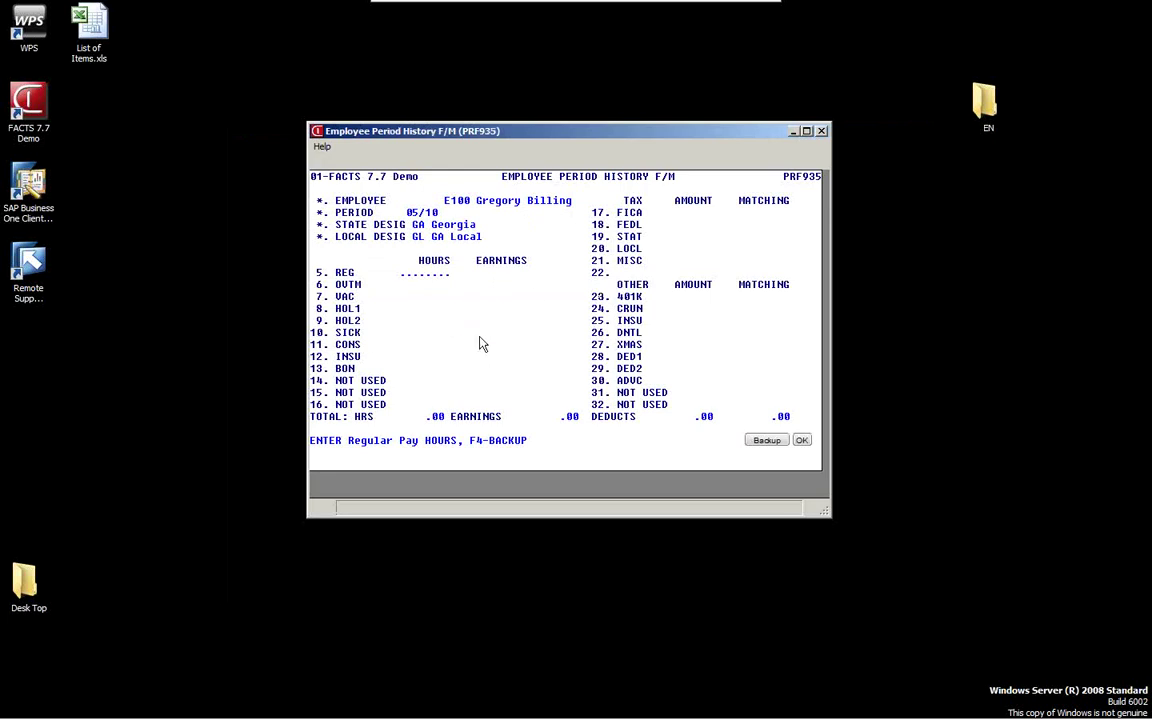
{"action": "key", "text": "F4"}
{"action": "key", "text": "F4"}
{"action": "key", "text": "F4"}
{"action": "key", "text": "F4"}
{"action": "key", "text": "F4"}
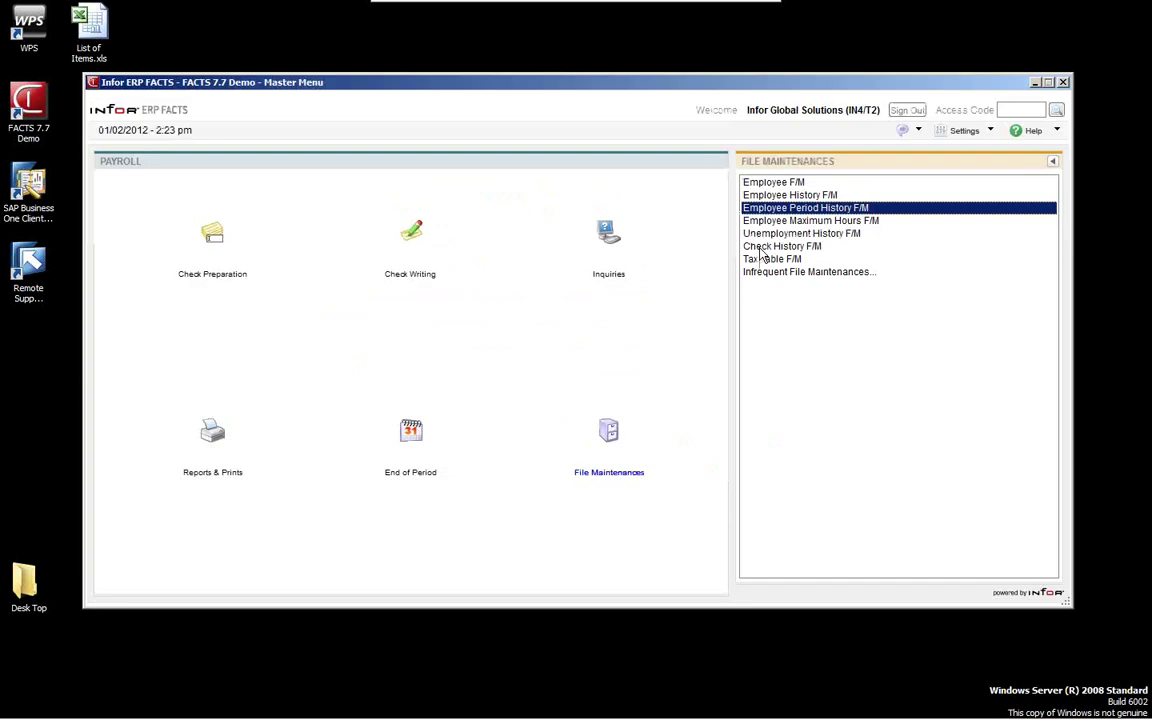
Step: Review the first listed employee's maximum vacation and sick hours in Employee Maximum Hours F/M, and exit it
{"action": "left_click", "coordinate": [750, 221]}
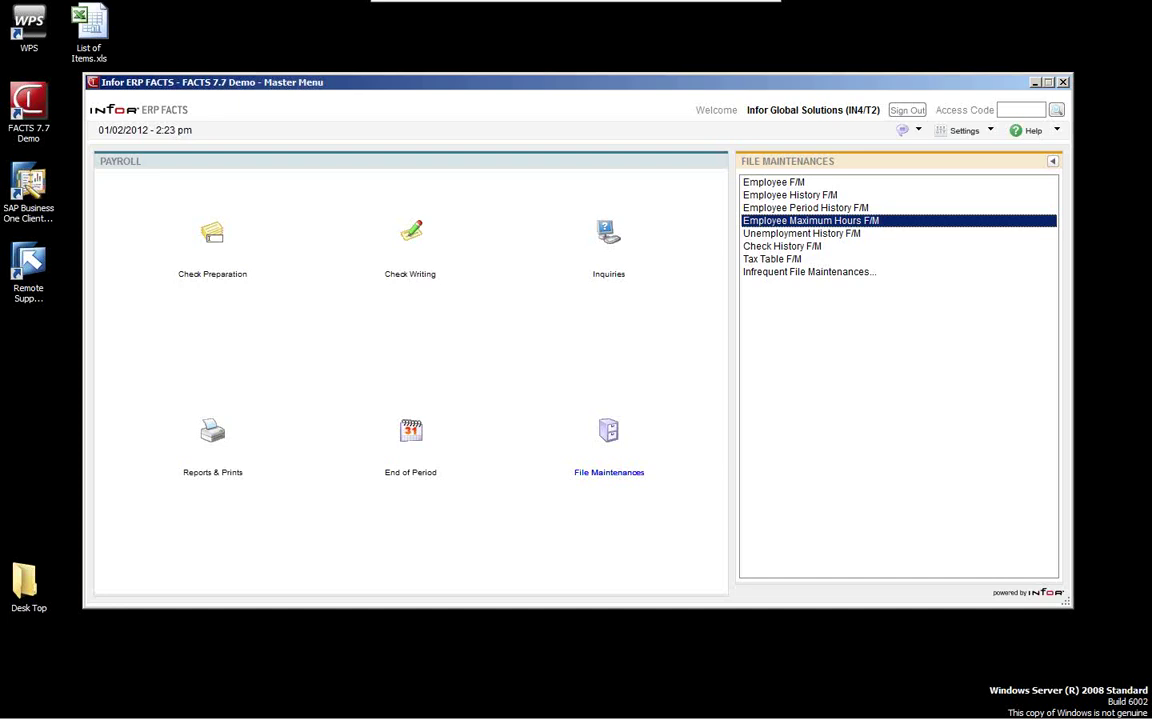
{"action": "left_click", "coordinate": [812, 229]}
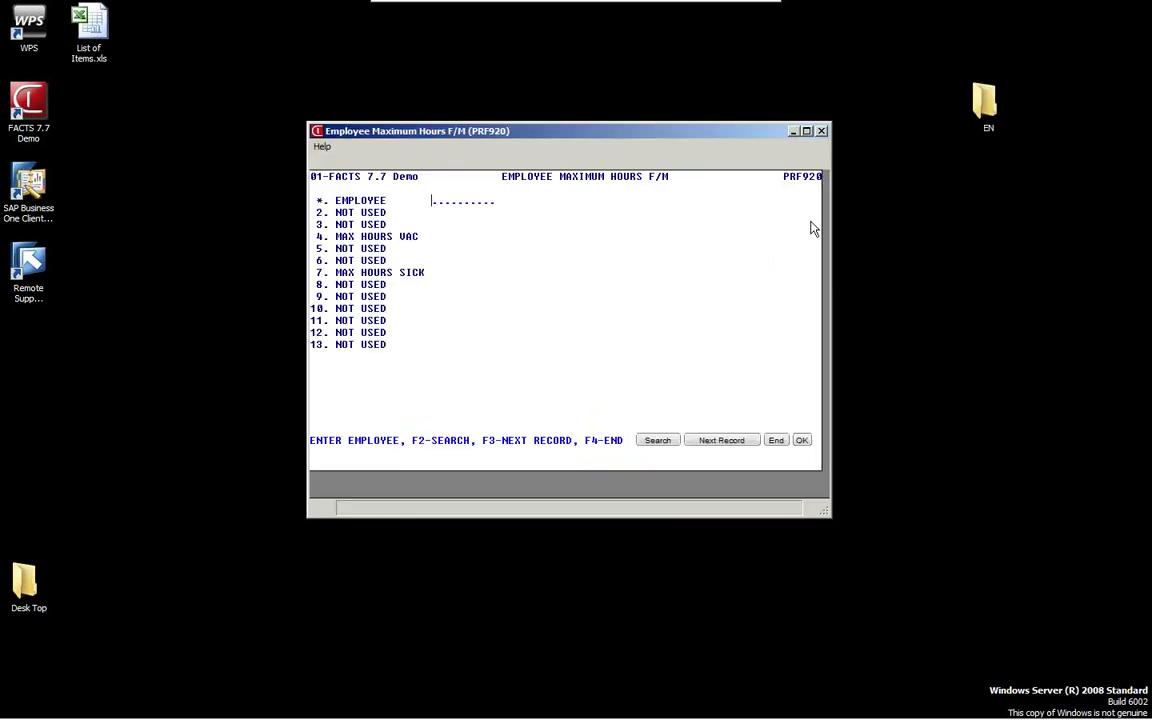
{"action": "key", "text": "F2"}
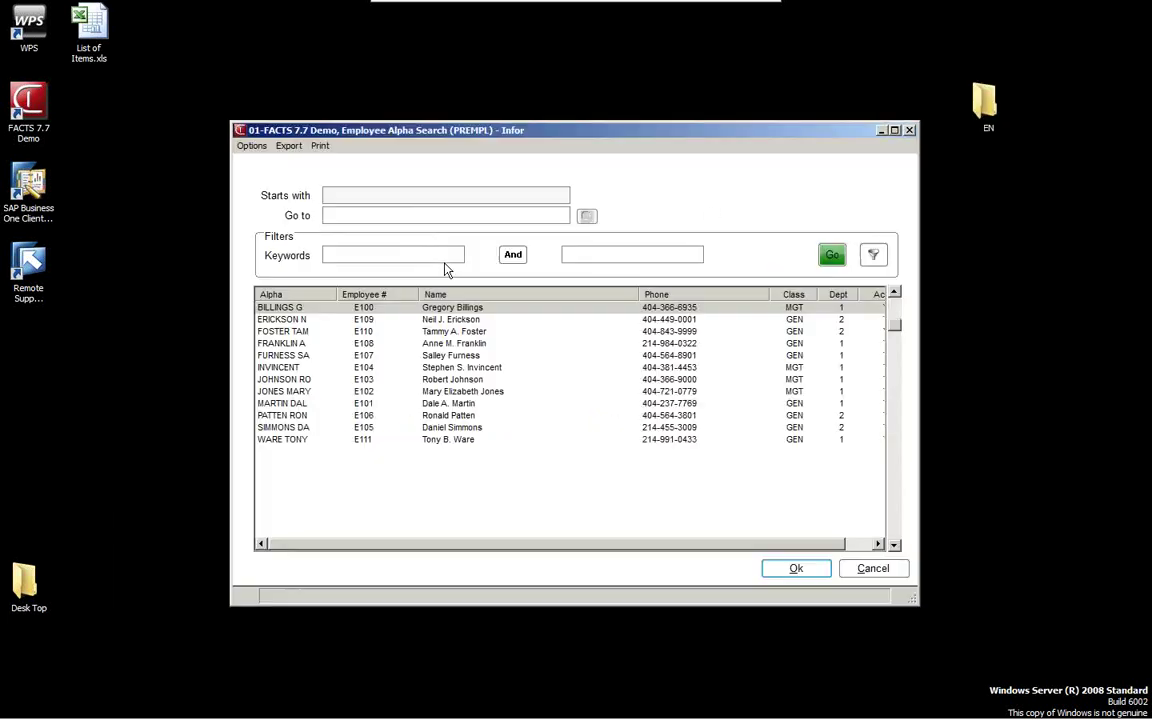
{"action": "left_click", "coordinate": [813, 577]}
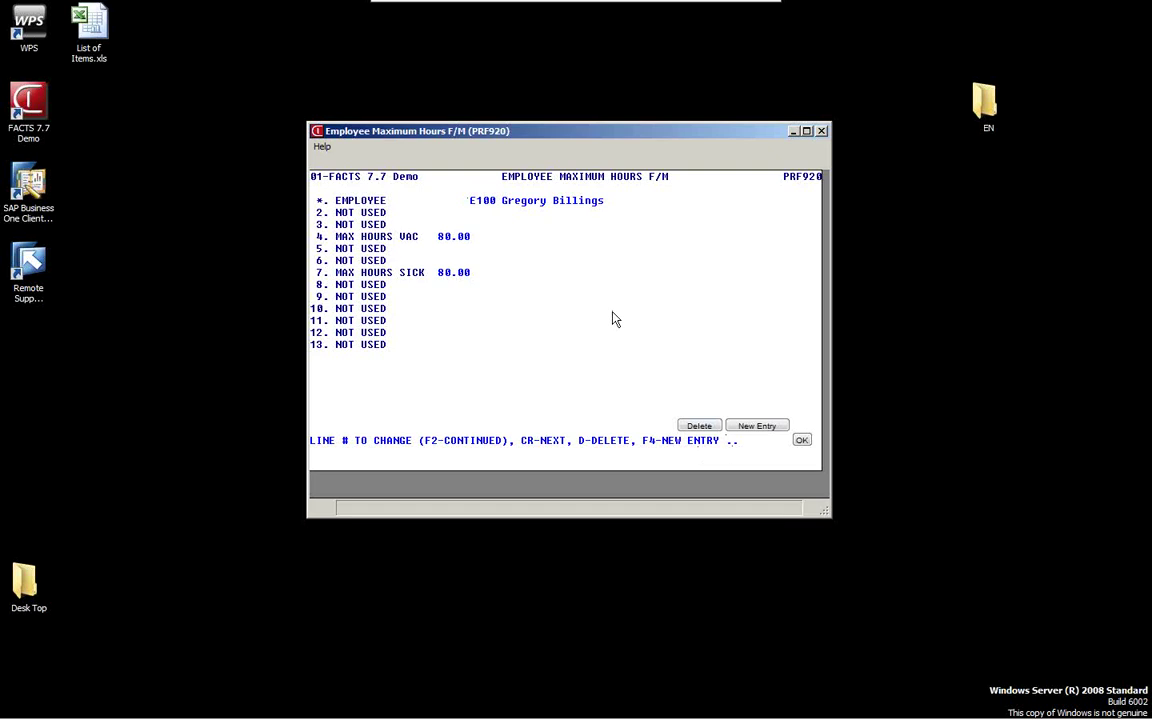
{"action": "key", "text": "F4"}
{"action": "key", "text": "F4"}
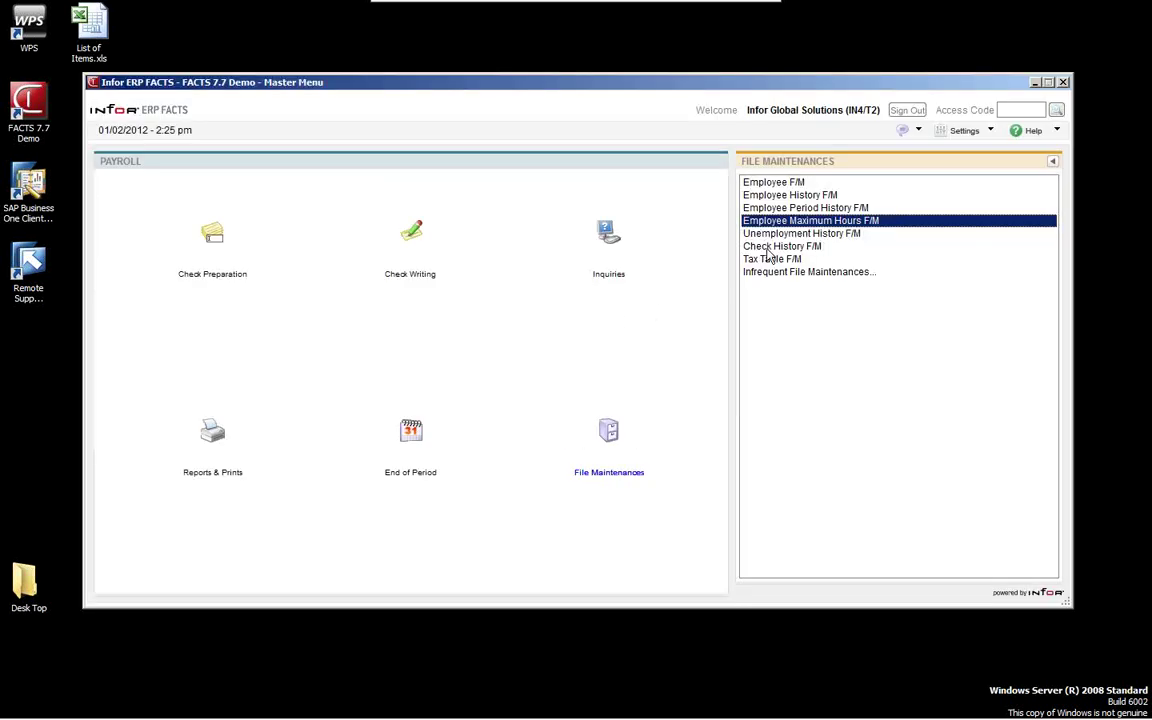
Step: Open Unemployment History F/M and display the first listed employee's record for time period Q and tax district GA
{"action": "key", "text": "Down"}
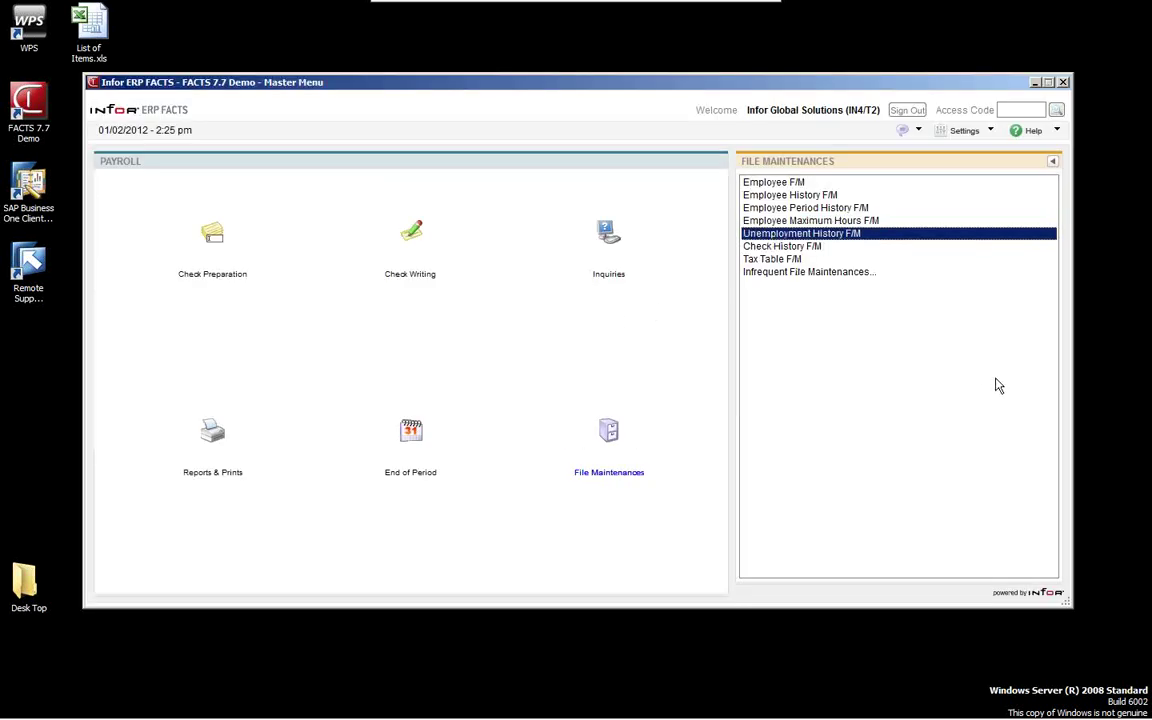
{"action": "key", "text": "Return"}
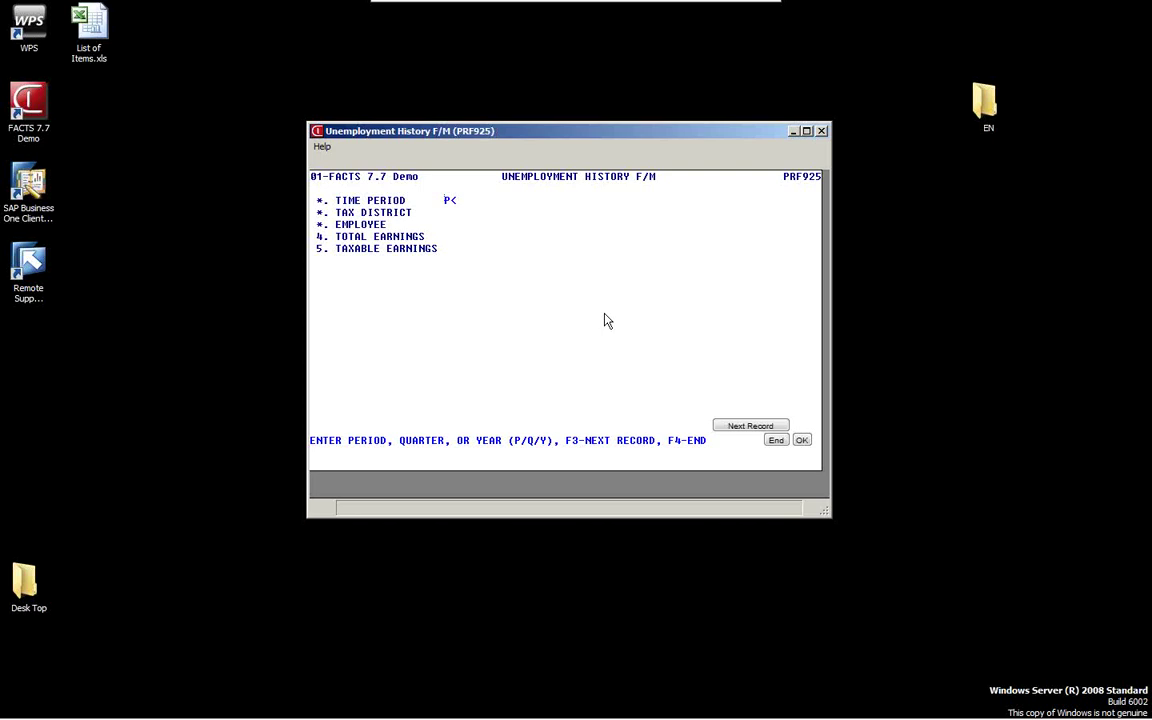
{"action": "type", "text": "Q"}
{"action": "key", "text": "Return"}
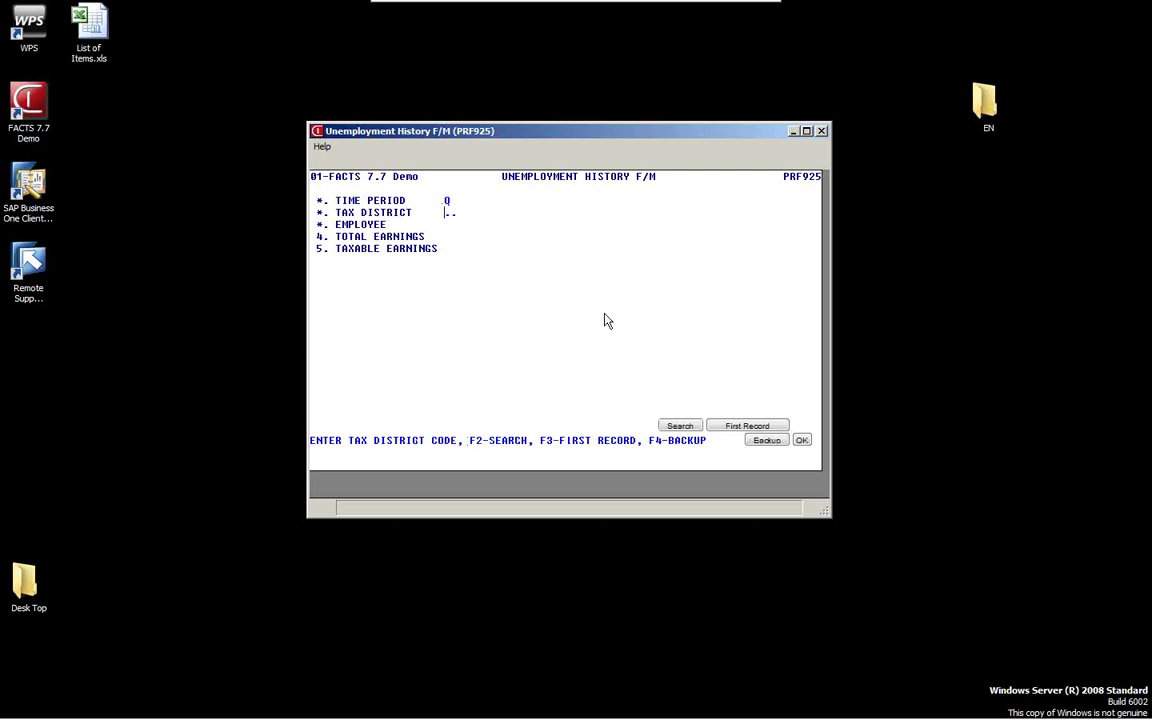
{"action": "key", "text": "F3"}
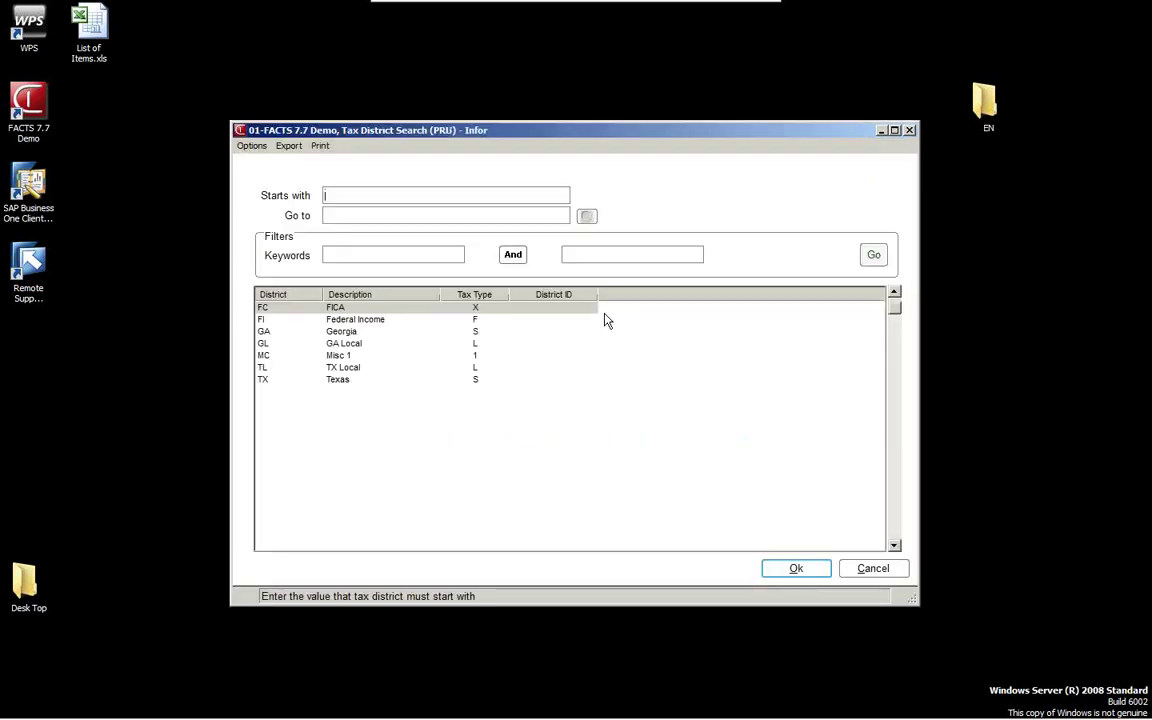
{"action": "left_click", "coordinate": [355, 331]}
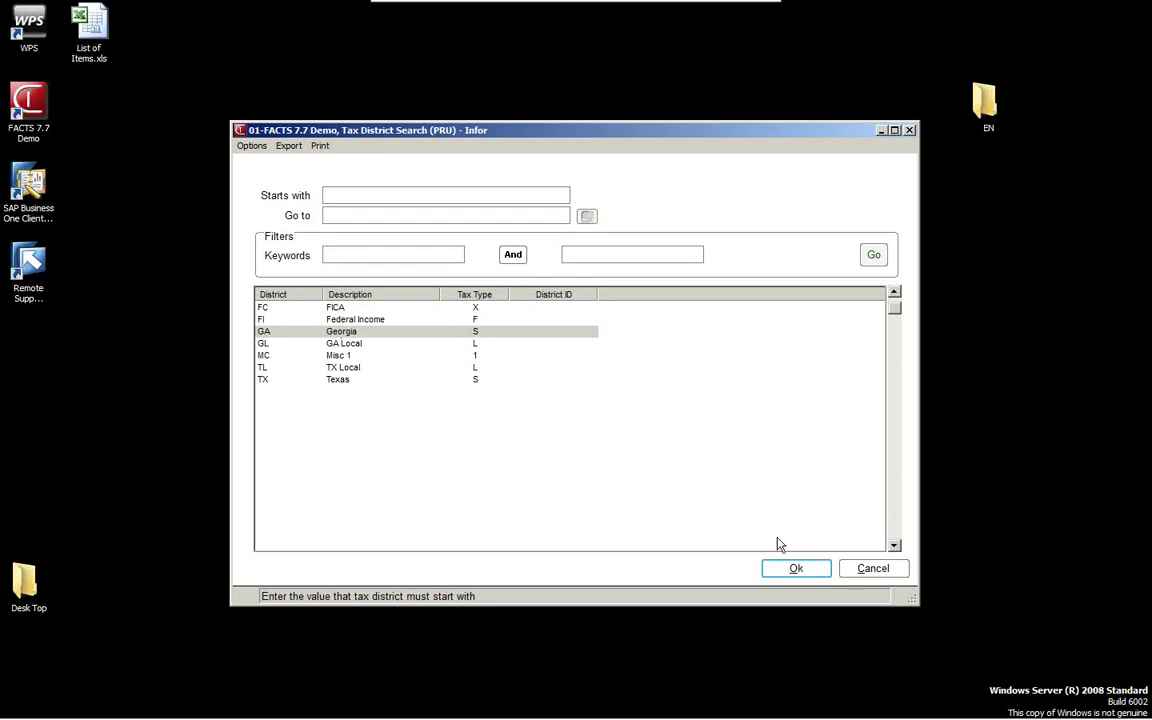
{"action": "left_click", "coordinate": [800, 568]}
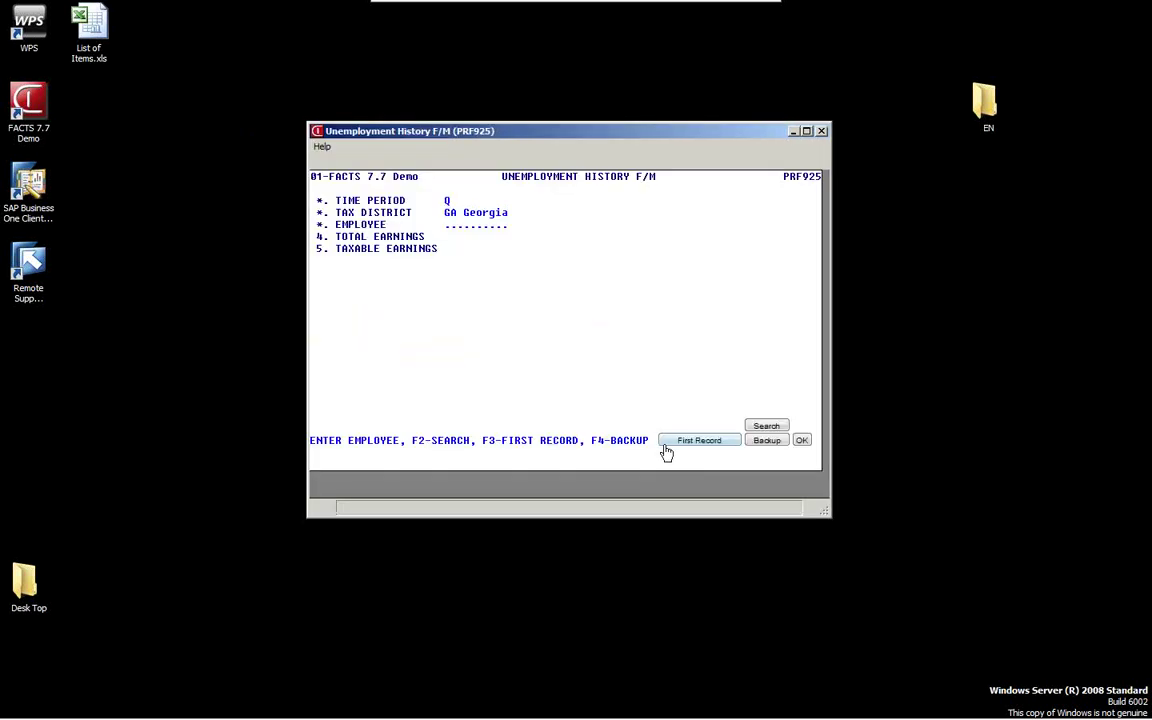
{"action": "left_click", "coordinate": [666, 446]}
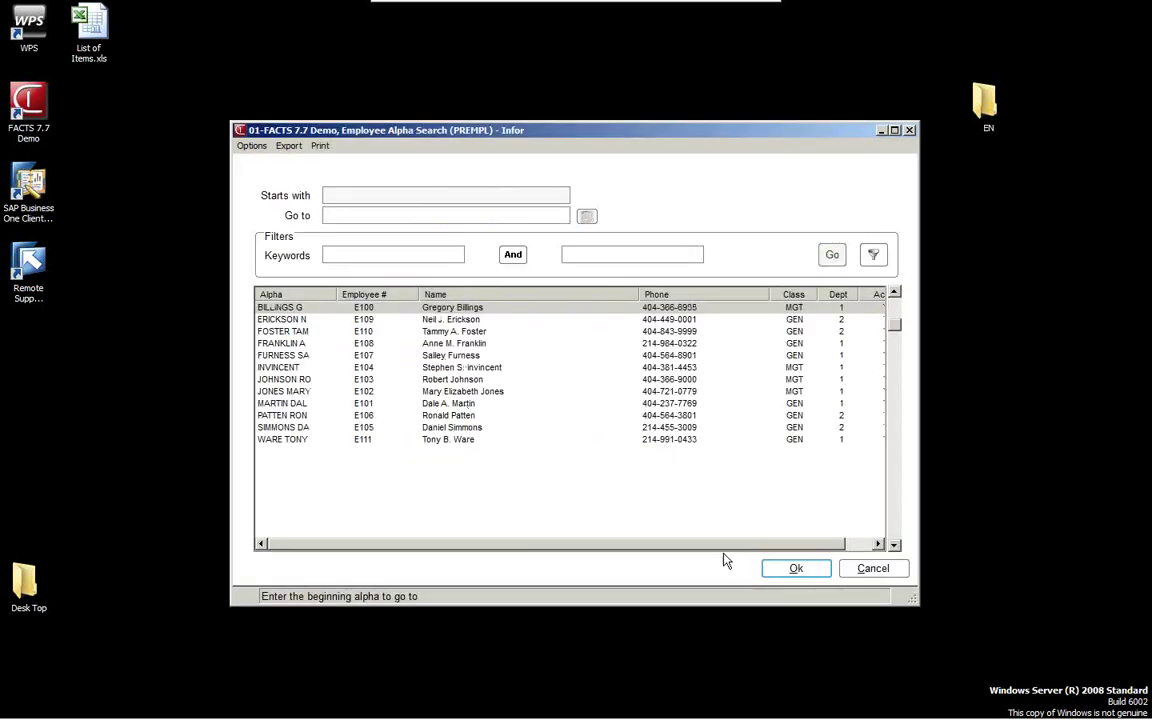
{"action": "left_click", "coordinate": [797, 569]}
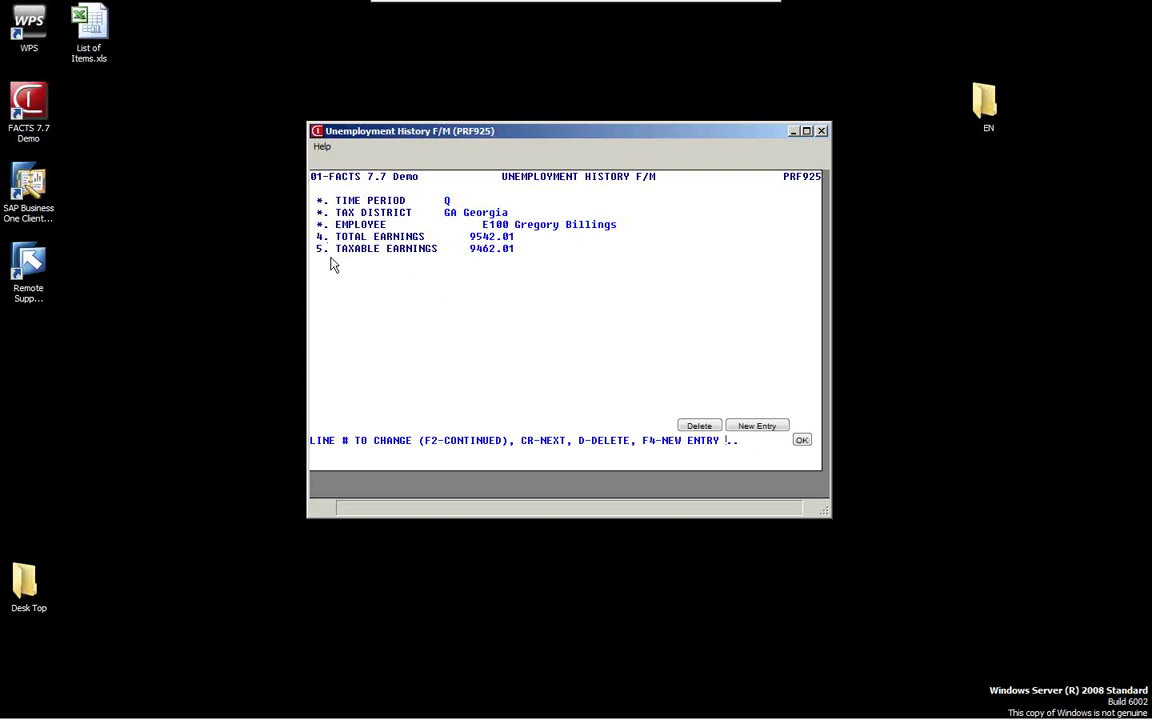
Step: Edit the record's Total Earnings line keeping its existing value, accept the change, and exit Unemployment History F/M
{"action": "type", "text": "4"}
{"action": "key", "text": "Return"}
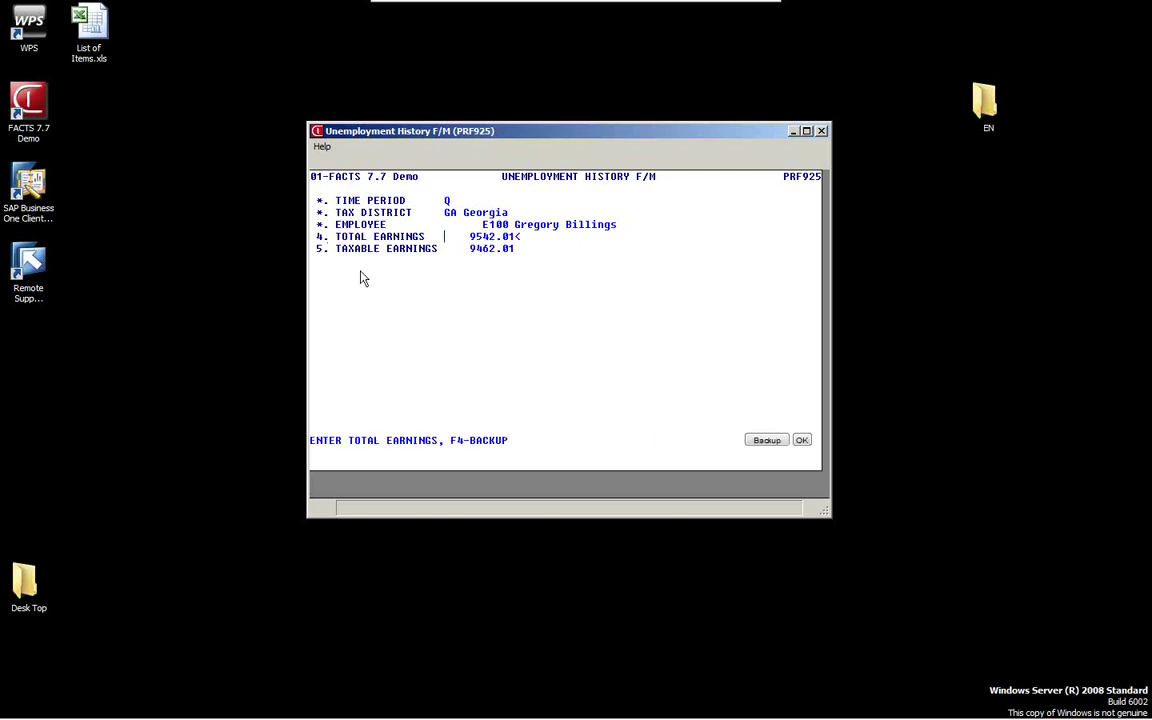
{"action": "key", "text": "Return"}
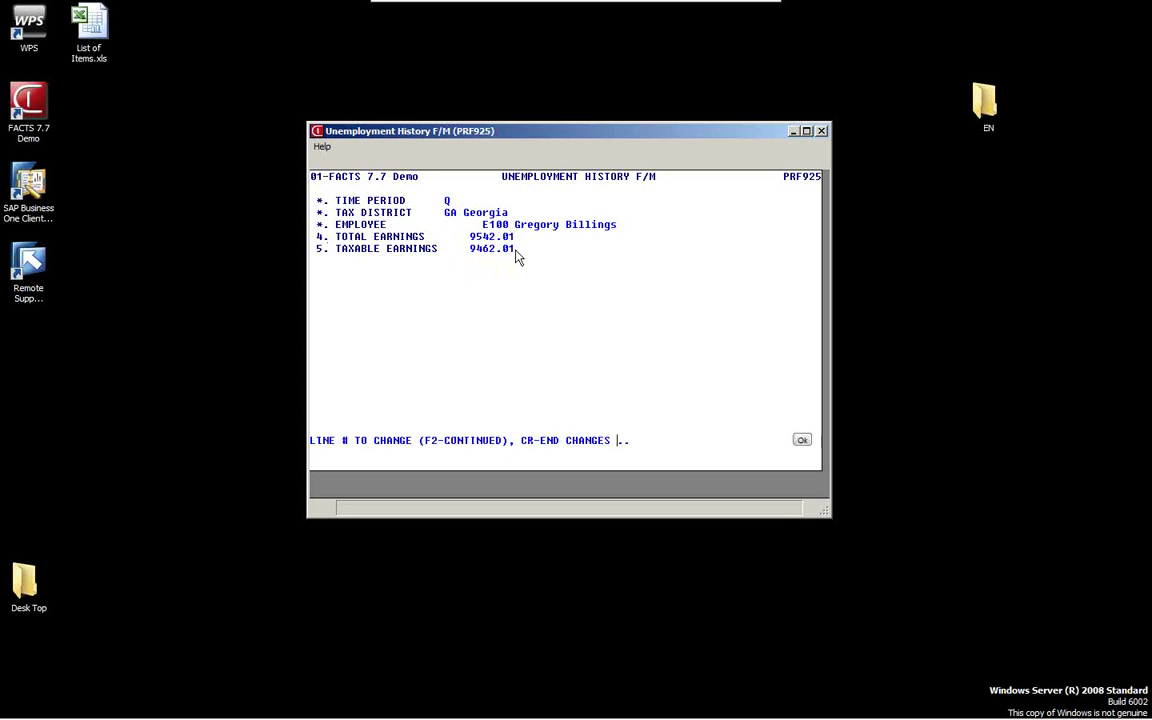
{"action": "key", "text": "F3"}
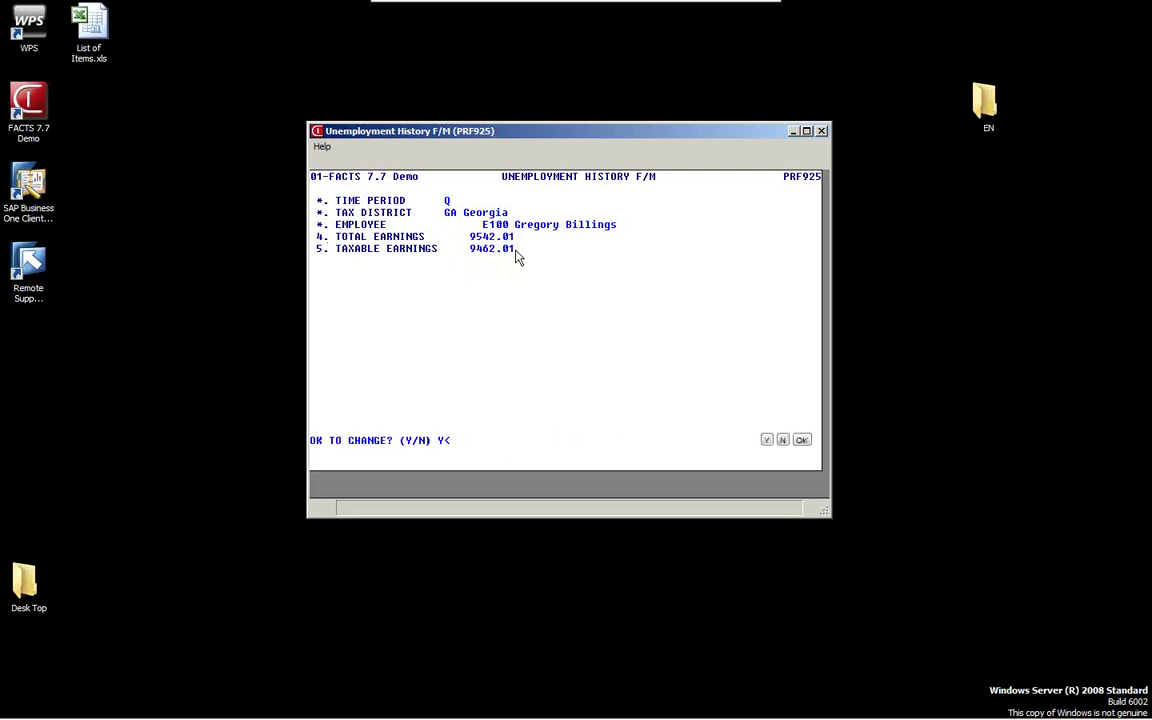
{"action": "key", "text": "Return"}
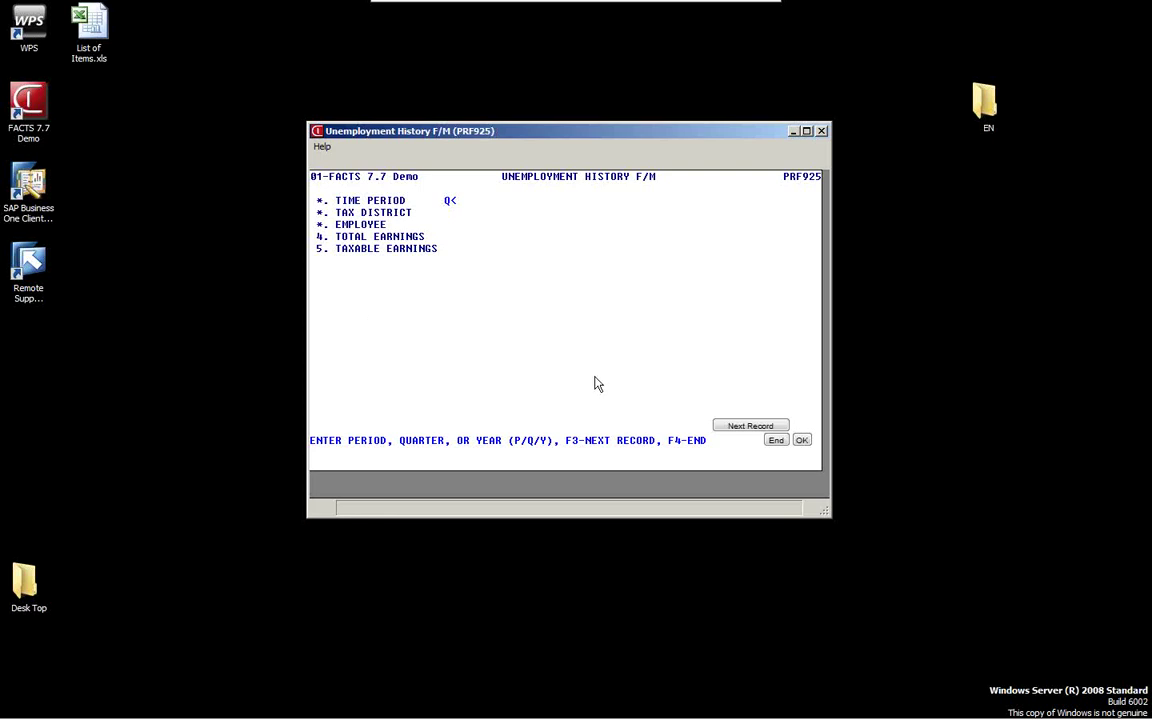
{"action": "key", "text": "F4"}
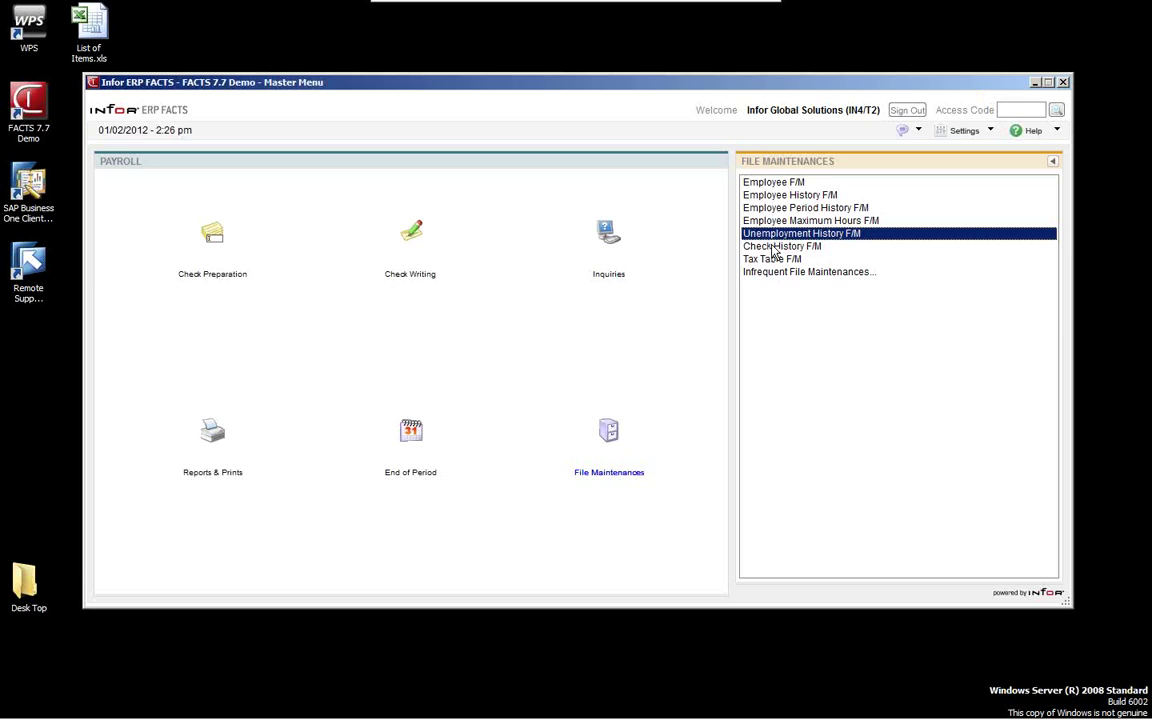
Step: Open Check History F/M and choose the first listed employee with check date 01/02/12
{"action": "left_click", "coordinate": [775, 247]}
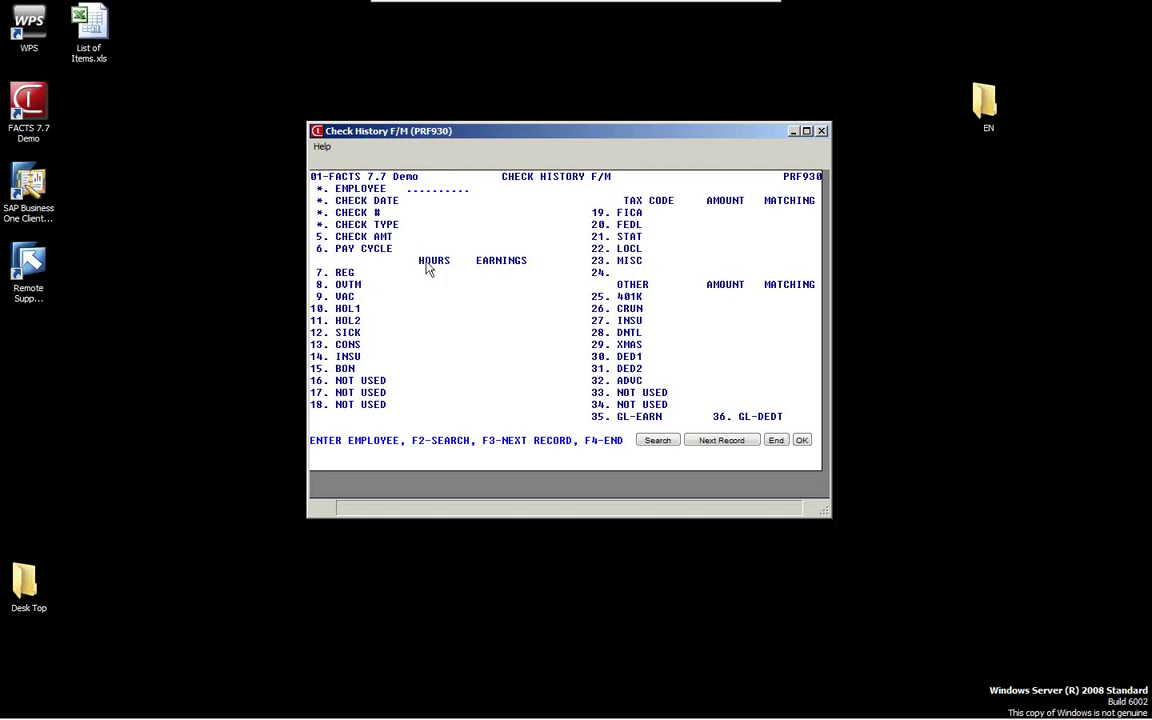
{"action": "key", "text": "F4"}
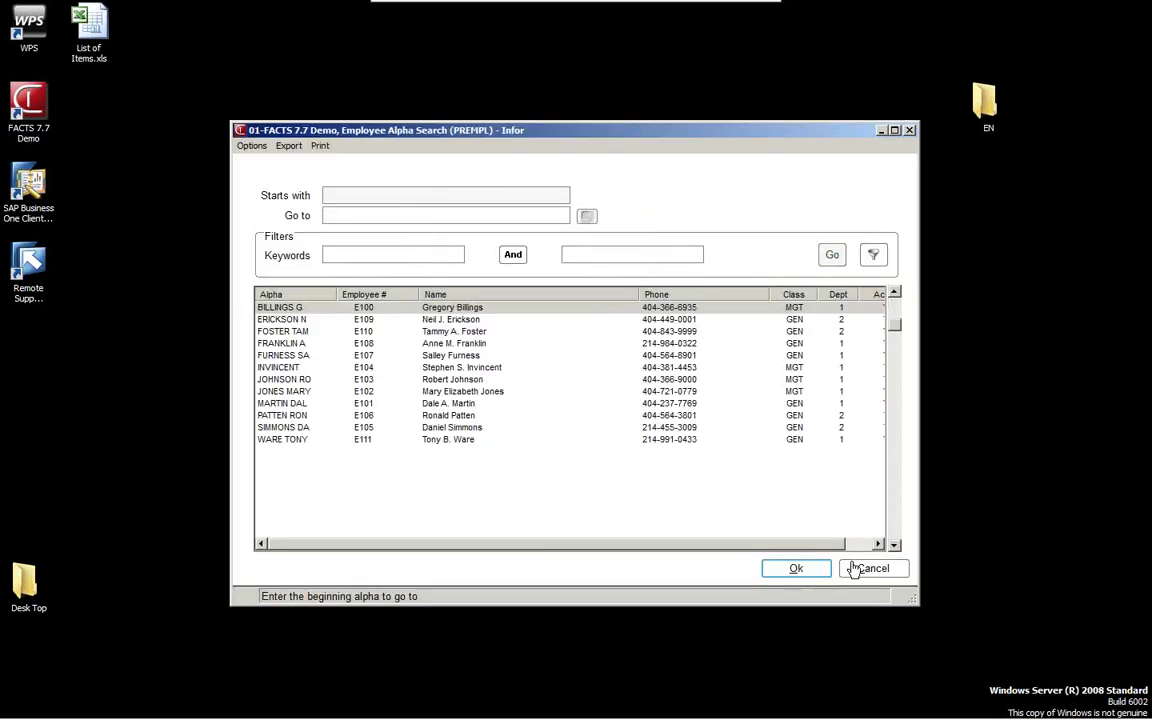
{"action": "left_click", "coordinate": [802, 570]}
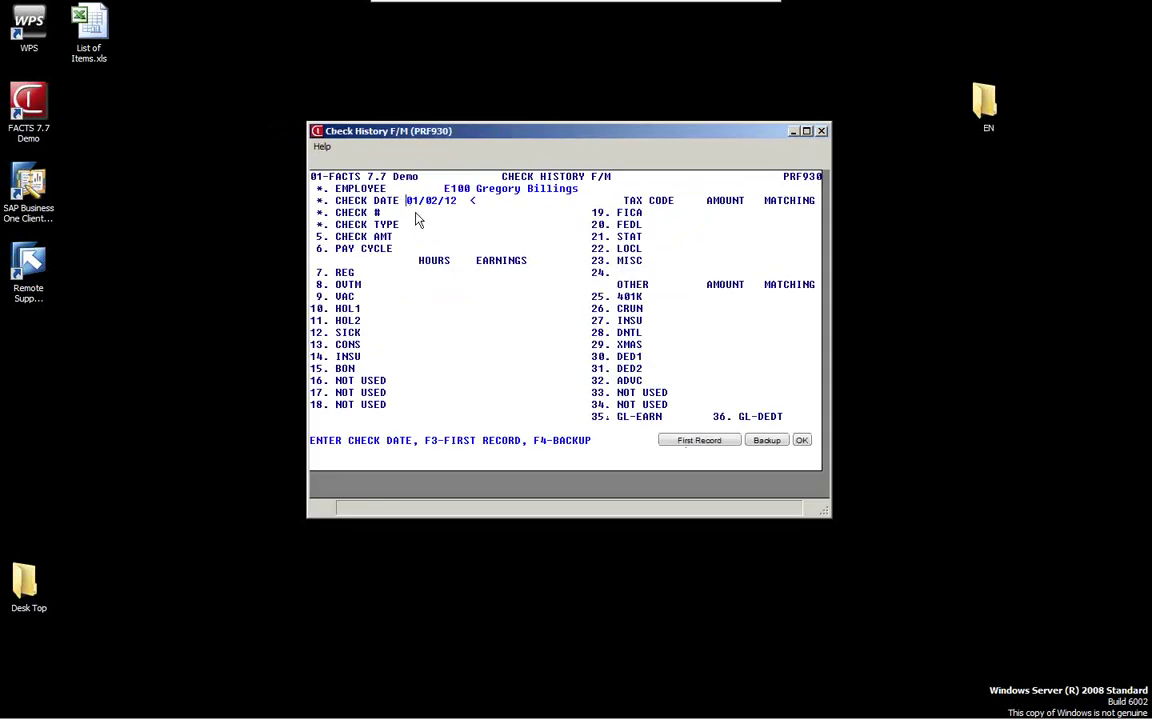
{"action": "key", "text": "Return"}
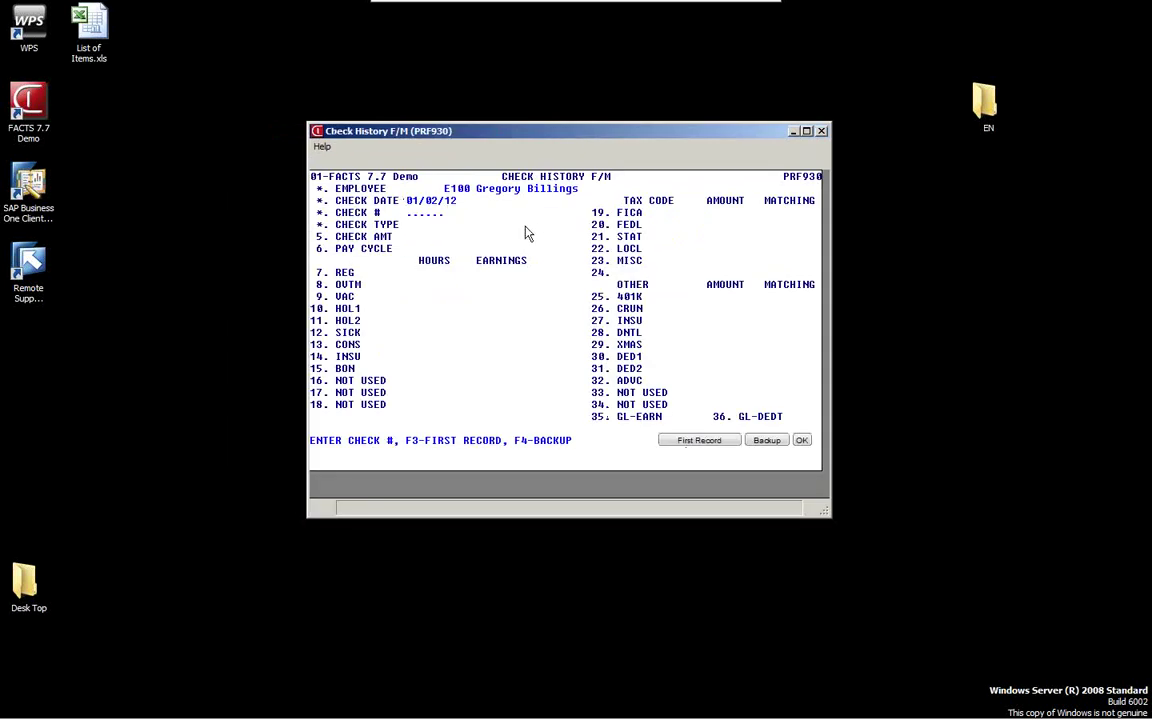
Step: Browse to the check record dated 06/05/10, review its hours, earnings, taxes and deductions, and exit Check History F/M
{"action": "key", "text": "F3"}
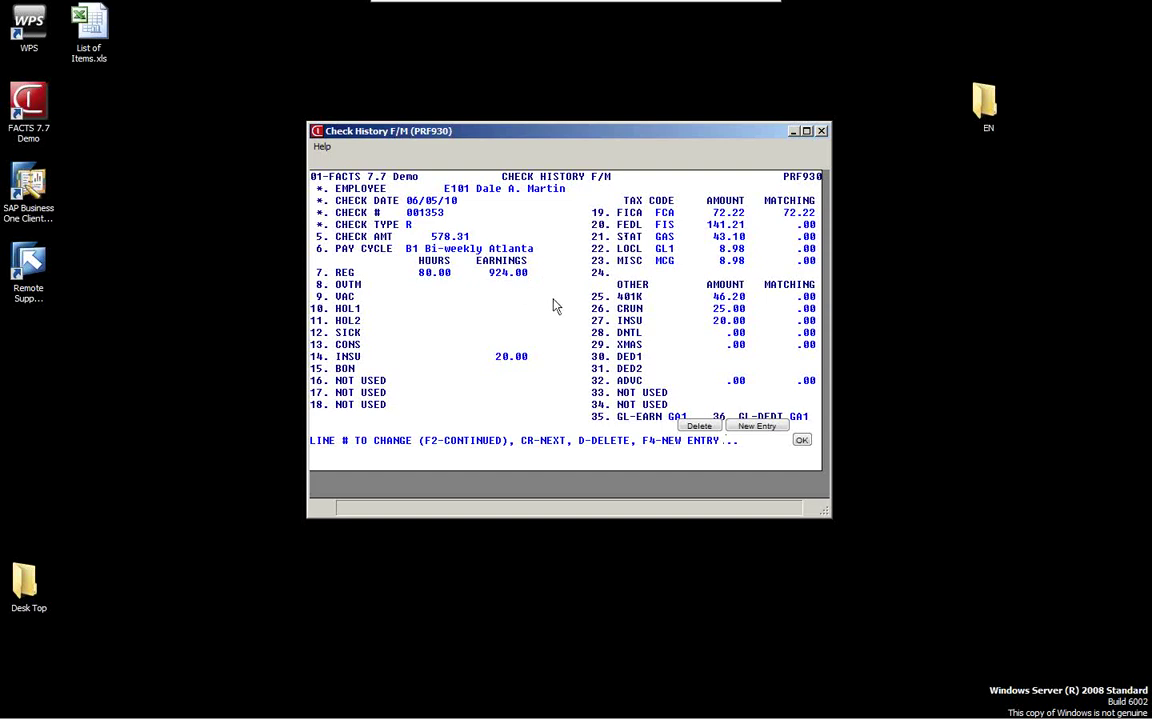
{"action": "key", "text": "F4"}
{"action": "key", "text": "F4"}
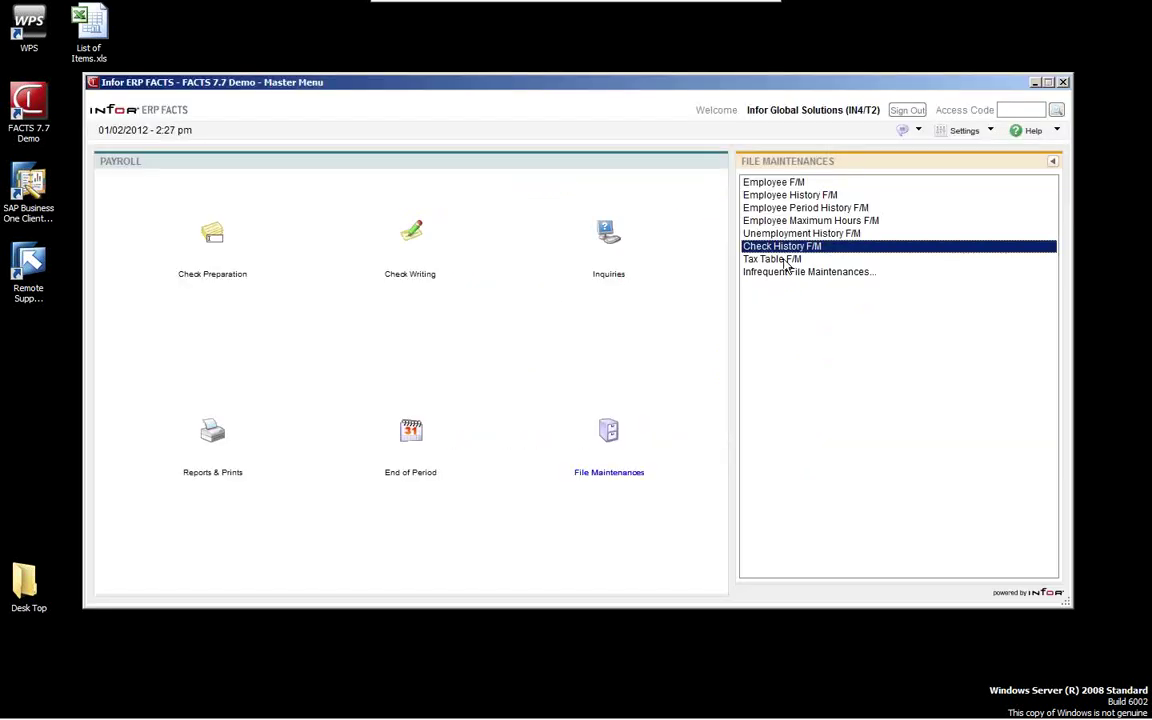
Step: Open Tax Table F/M, display the FIM (Federal Married) tax code's exemptions and brackets, and exit the program
{"action": "key", "text": "Down"}
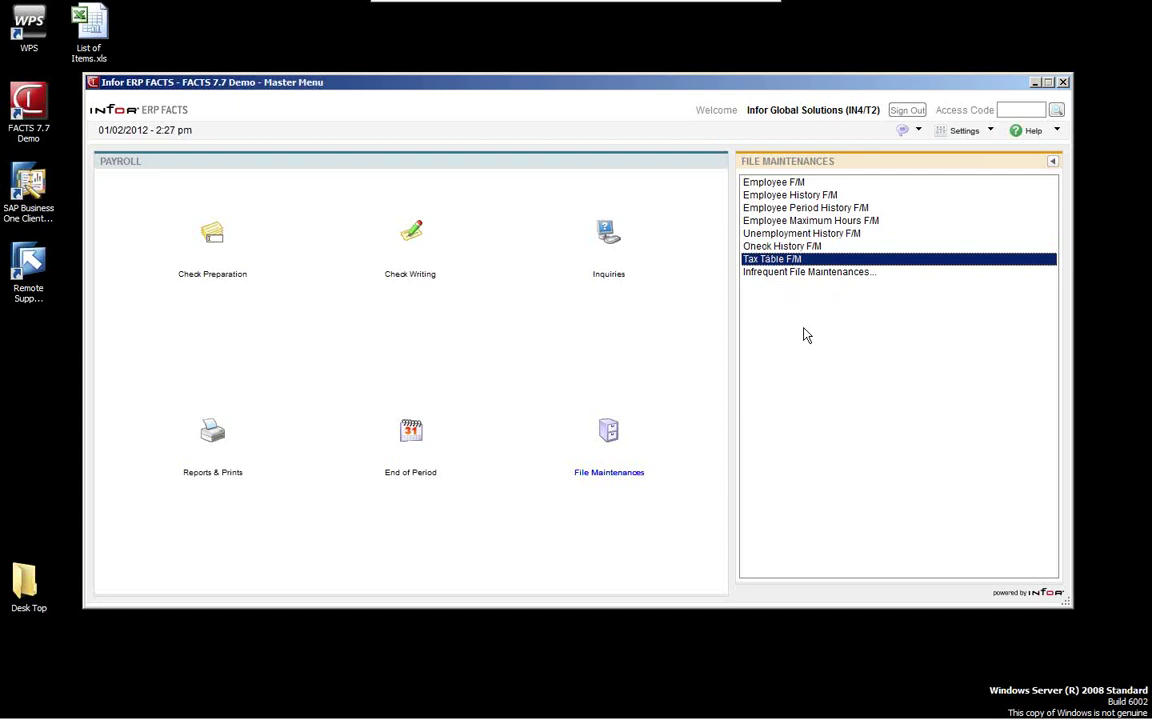
{"action": "key", "text": "Return"}
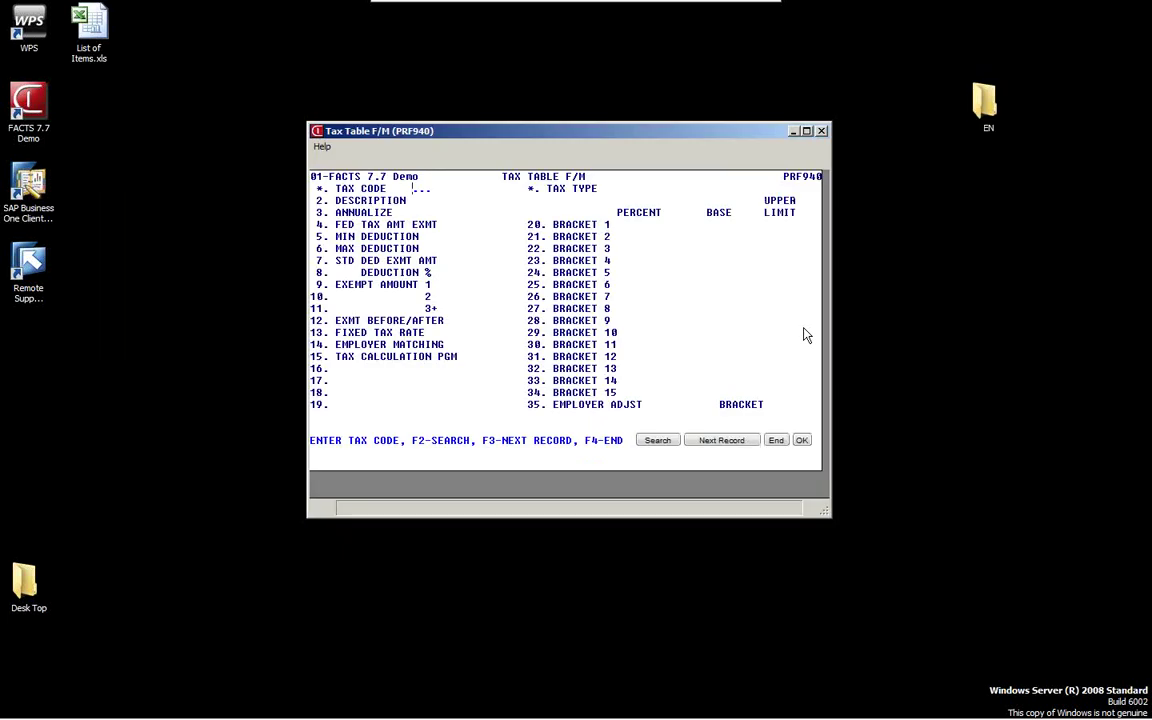
{"action": "key", "text": "F2"}
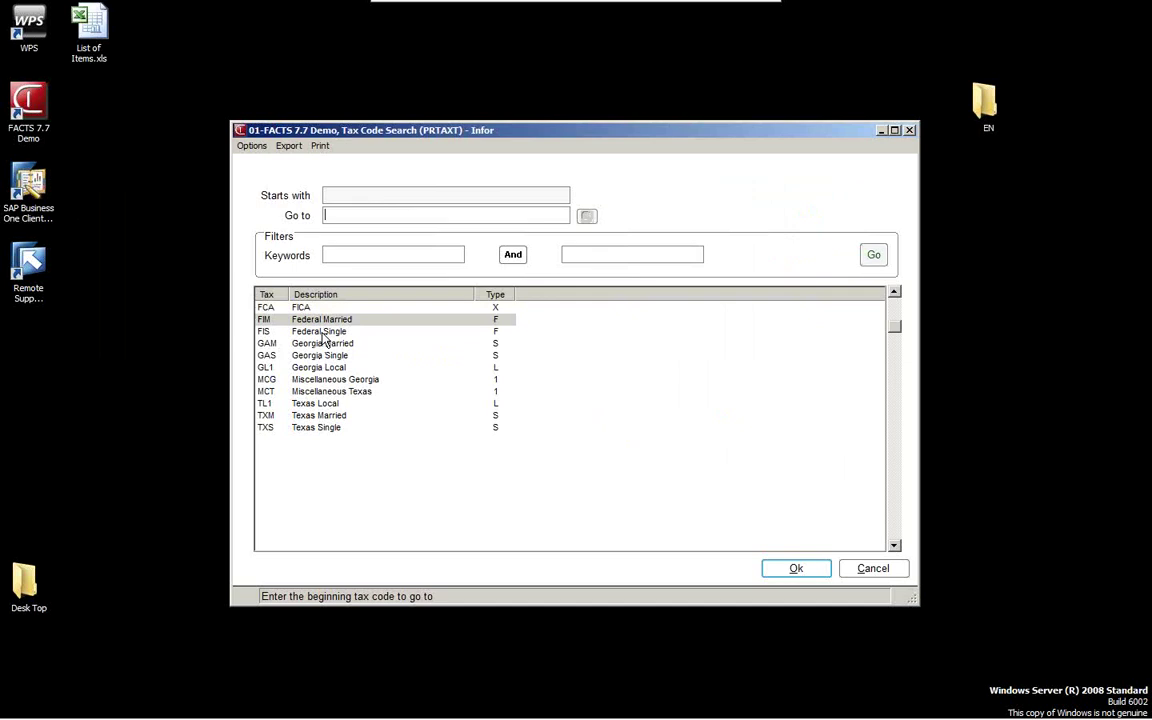
{"action": "left_click", "coordinate": [800, 570]}
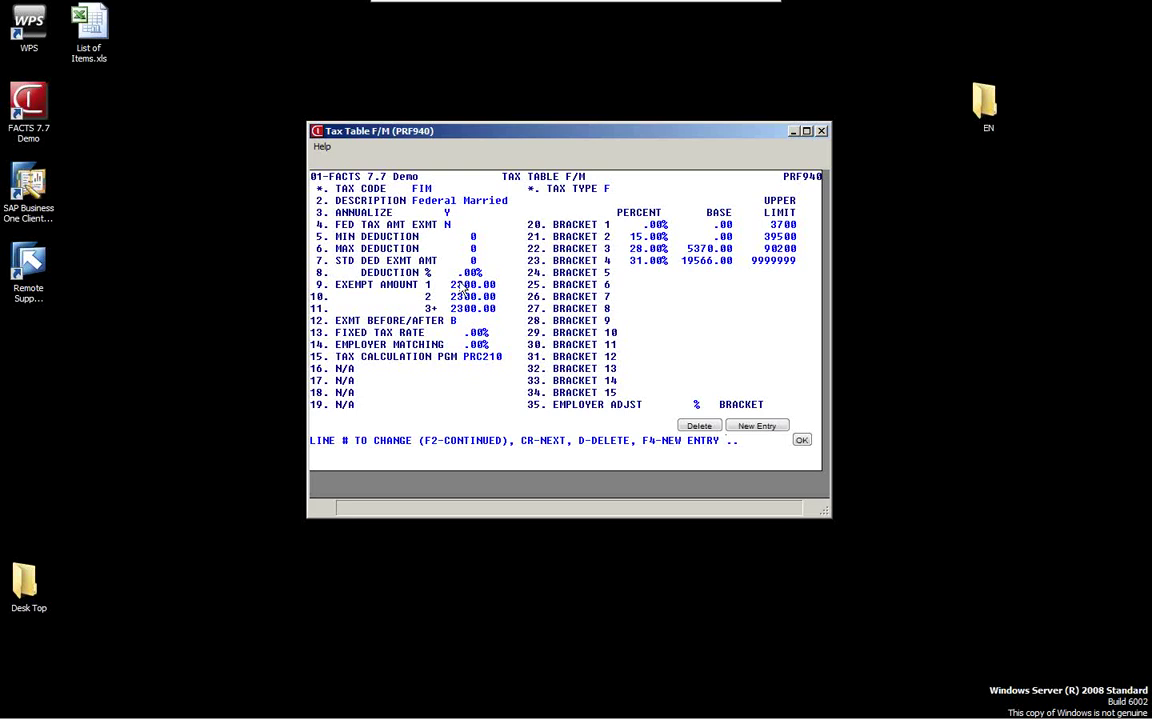
{"action": "left_click", "coordinate": [714, 426]}
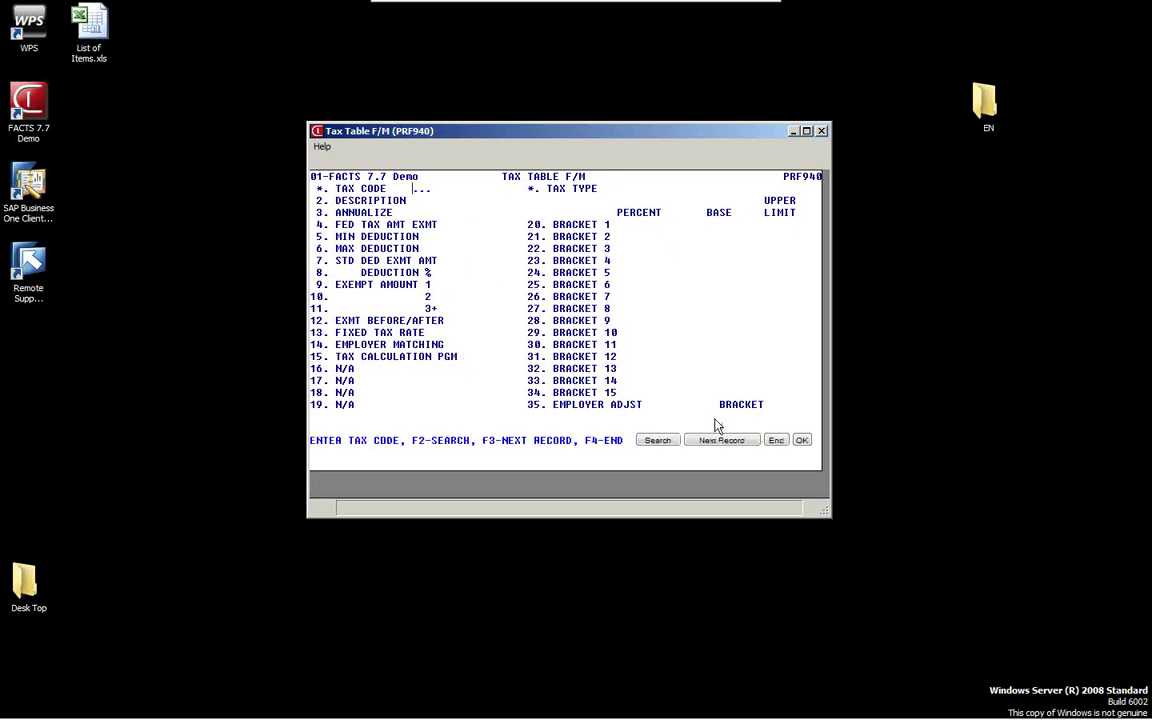
{"action": "key", "text": "F4"}
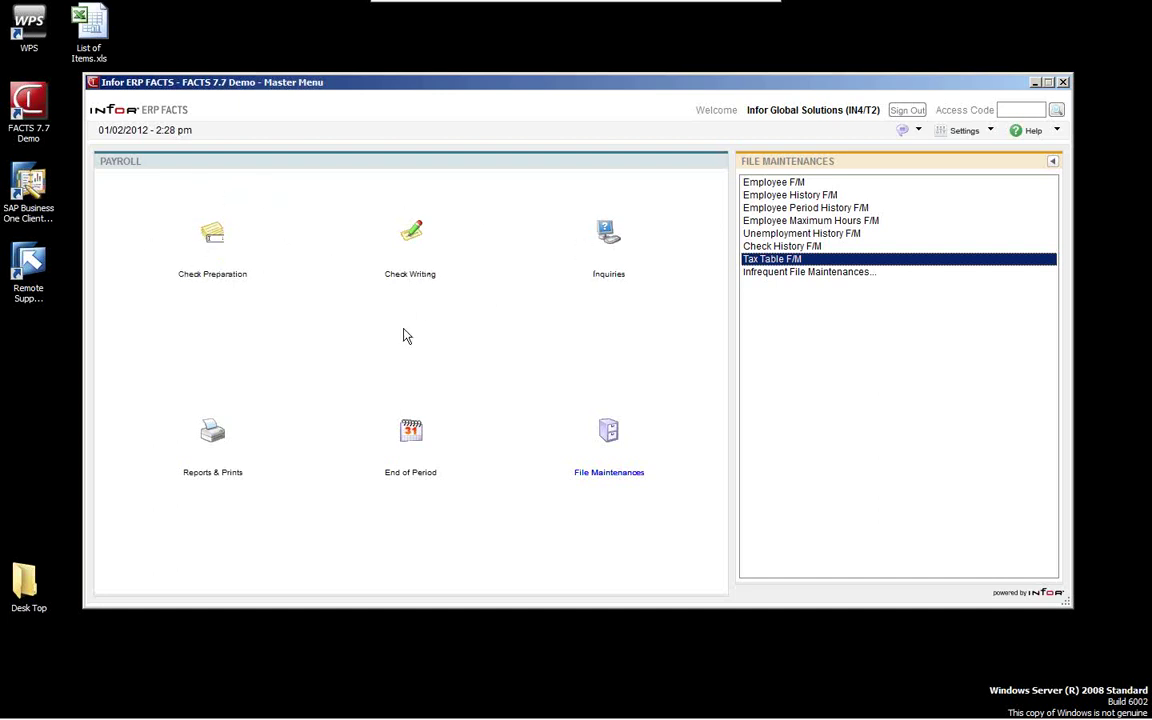
Step: Return to the start of the Payroll file maintenances and open the Infrequent File Maintenances list
{"action": "left_click", "coordinate": [608, 437]}
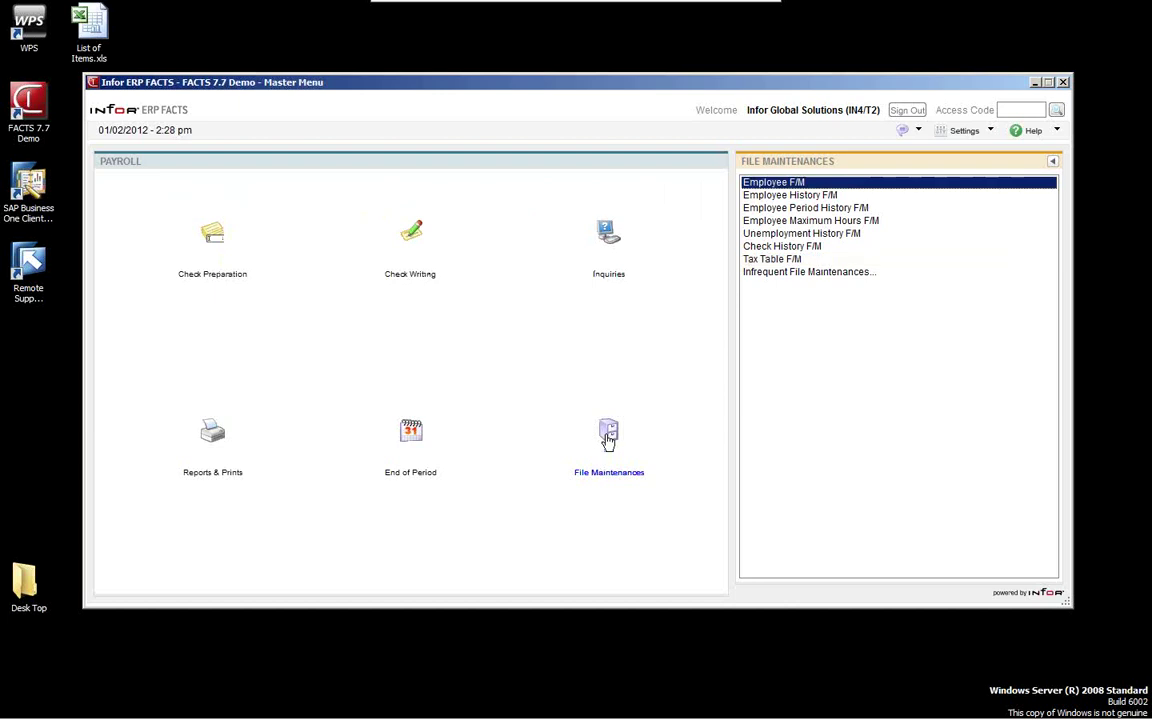
{"action": "left_click", "coordinate": [769, 273]}
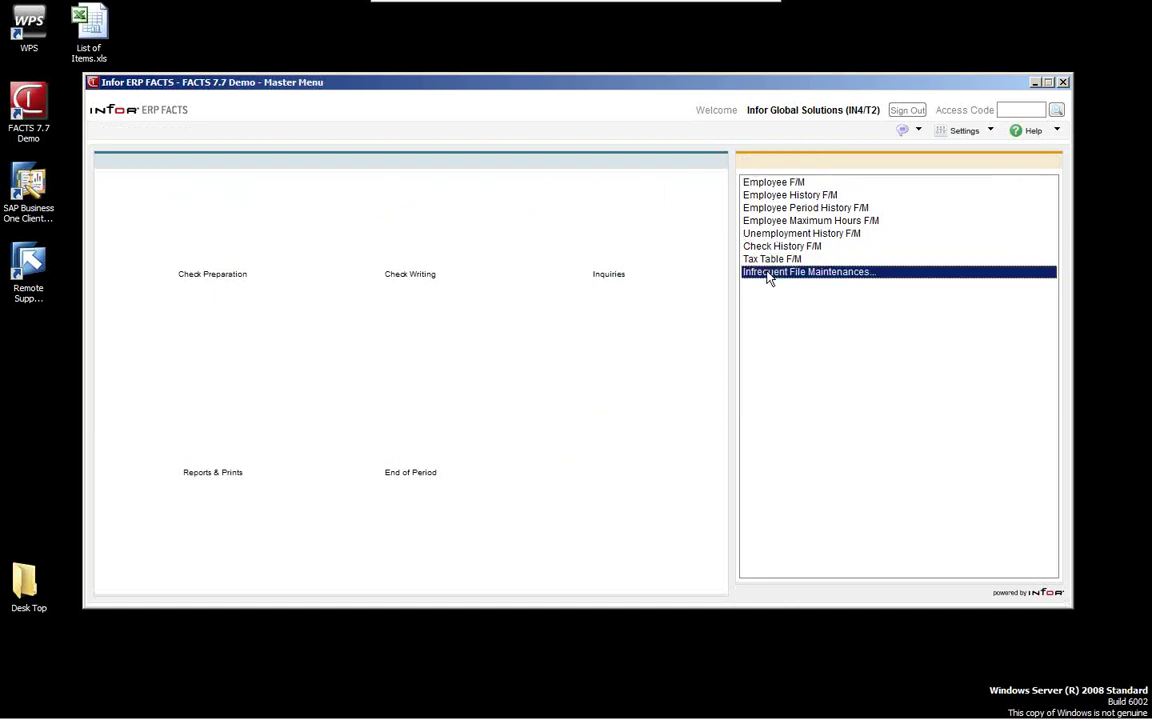
{"action": "double_click", "coordinate": [769, 274]}
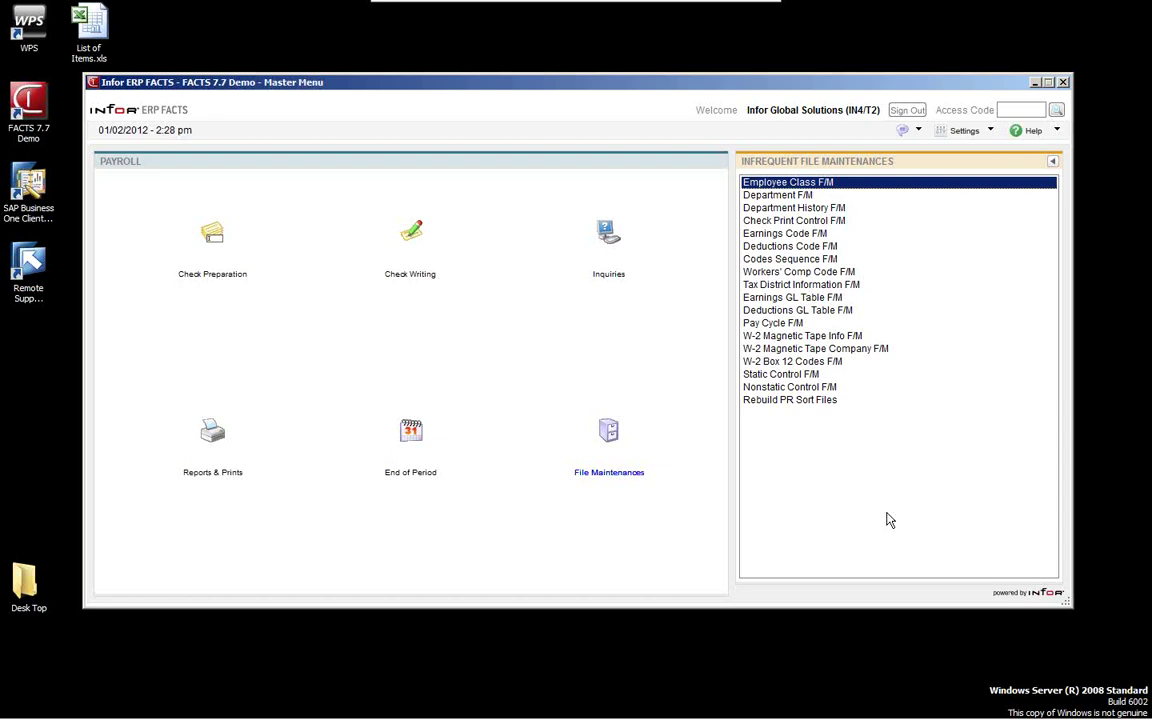
Step: Go through the entries from Department F/M to Codes Sequence F/M, review the earnings and deduction code sequence, and exit
{"action": "key", "text": "Down"}
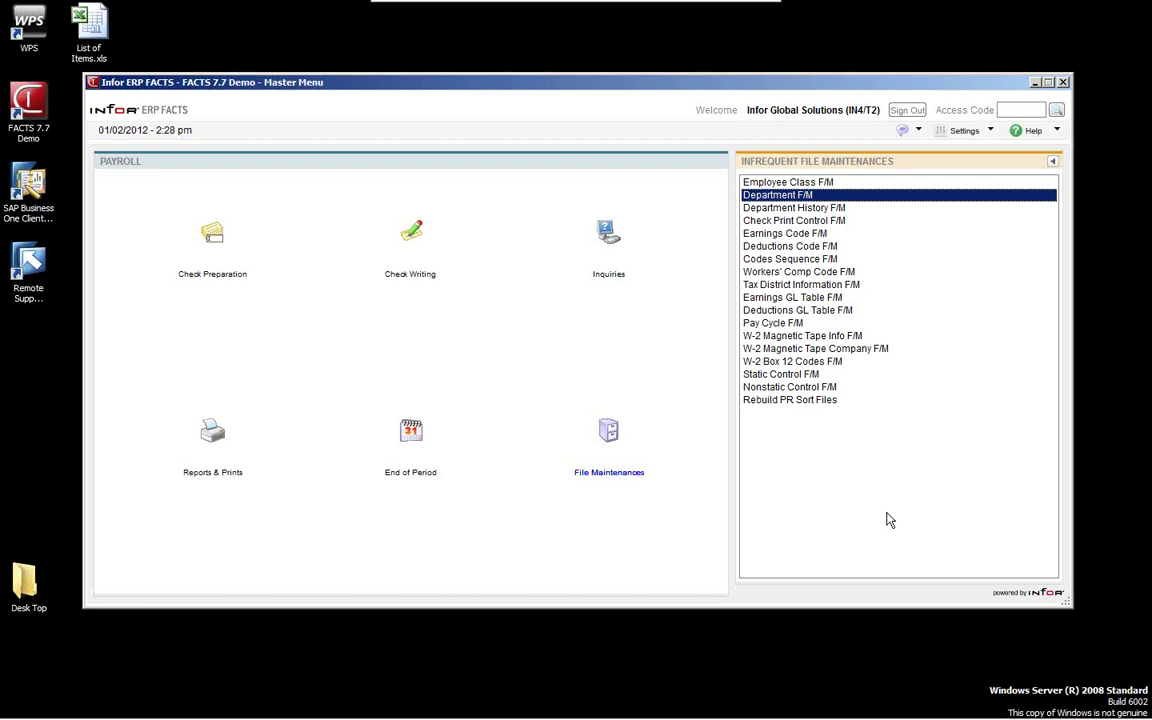
{"action": "key", "text": "Down"}
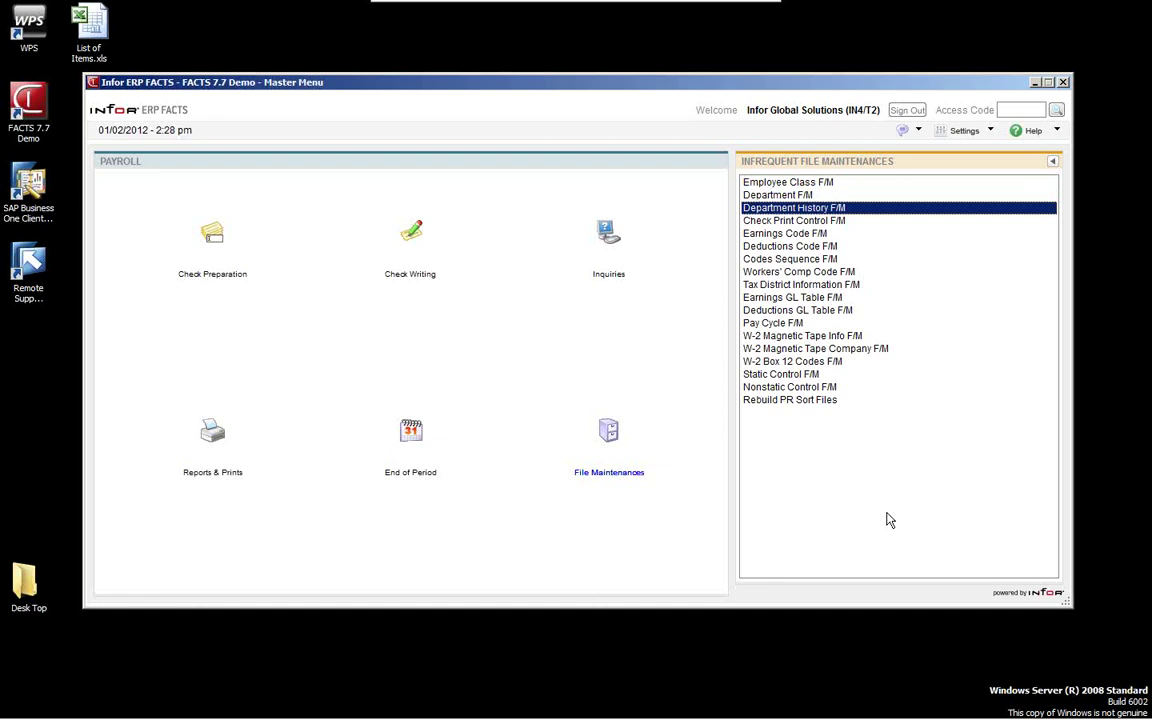
{"action": "key", "text": "Down"}
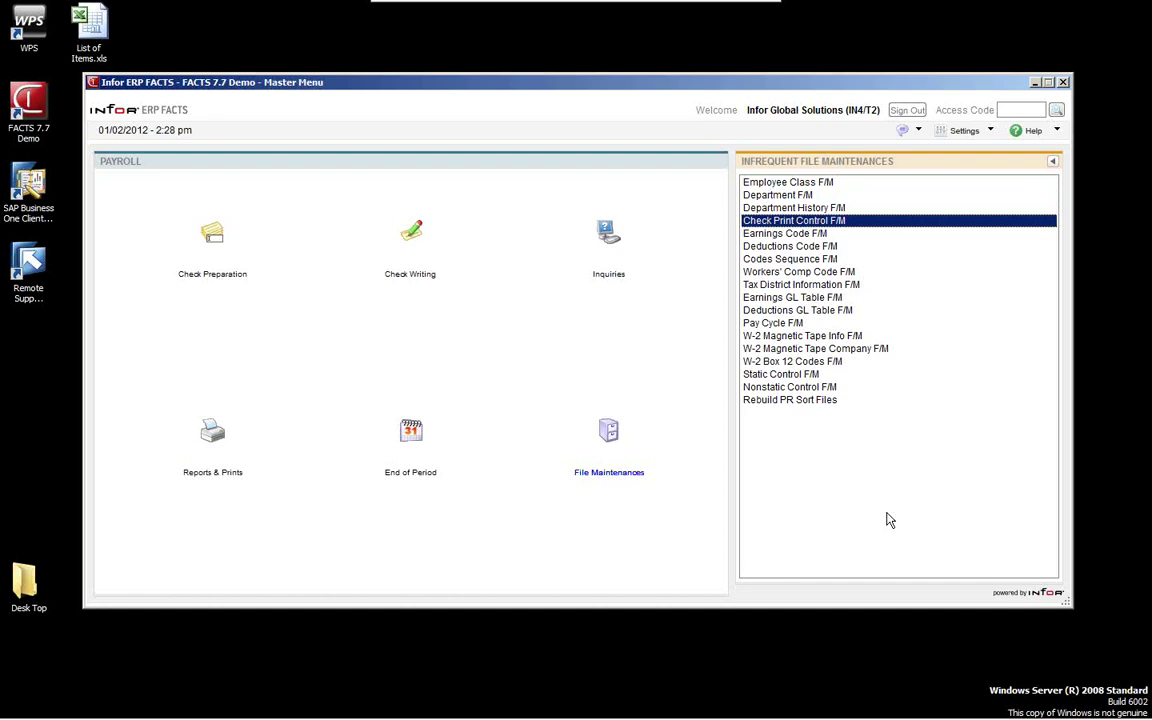
{"action": "key", "text": "Down"}
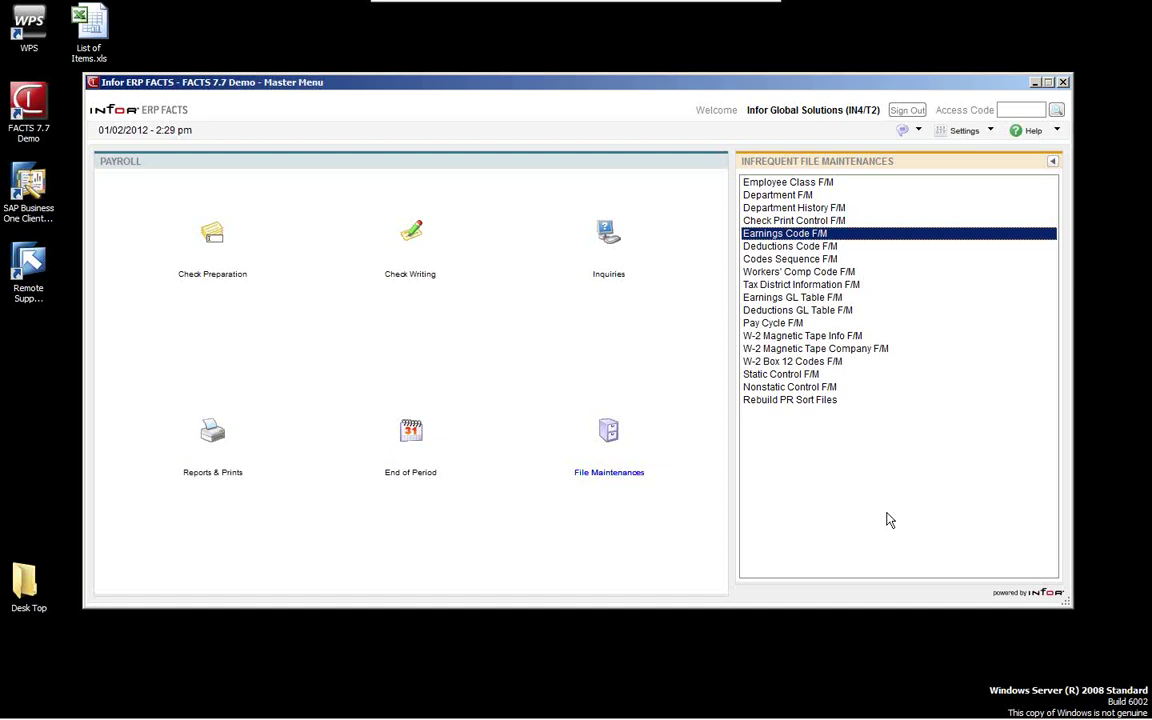
{"action": "key", "text": "Down"}
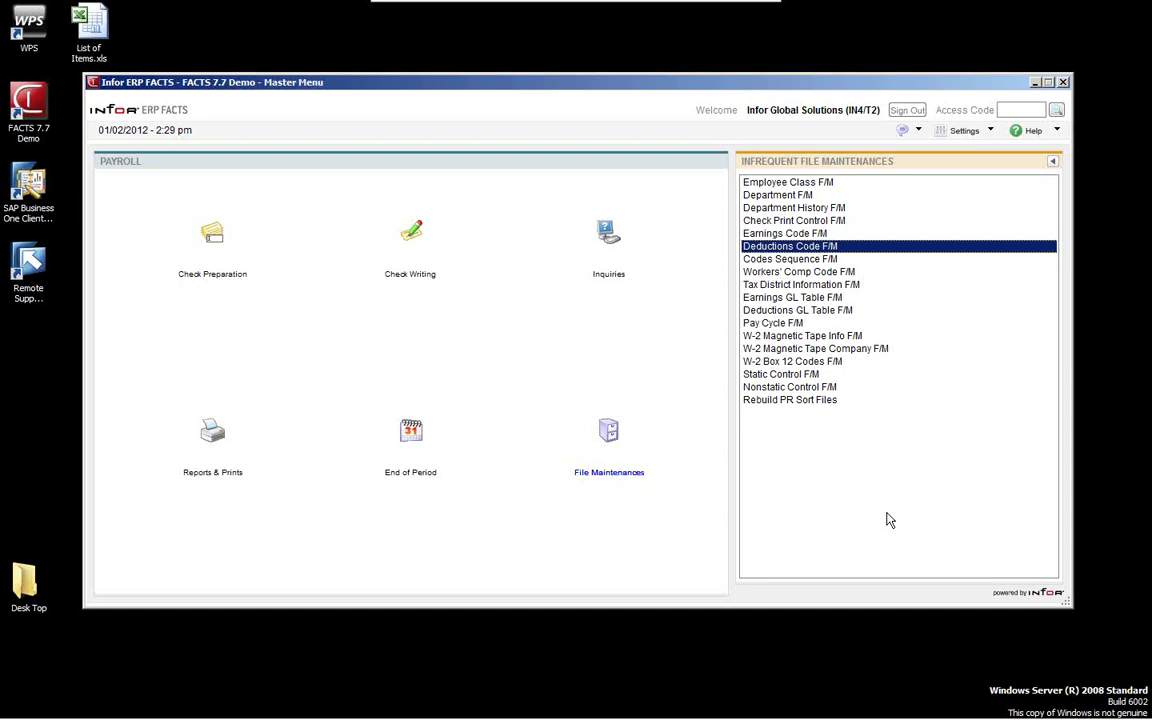
{"action": "key", "text": "Down"}
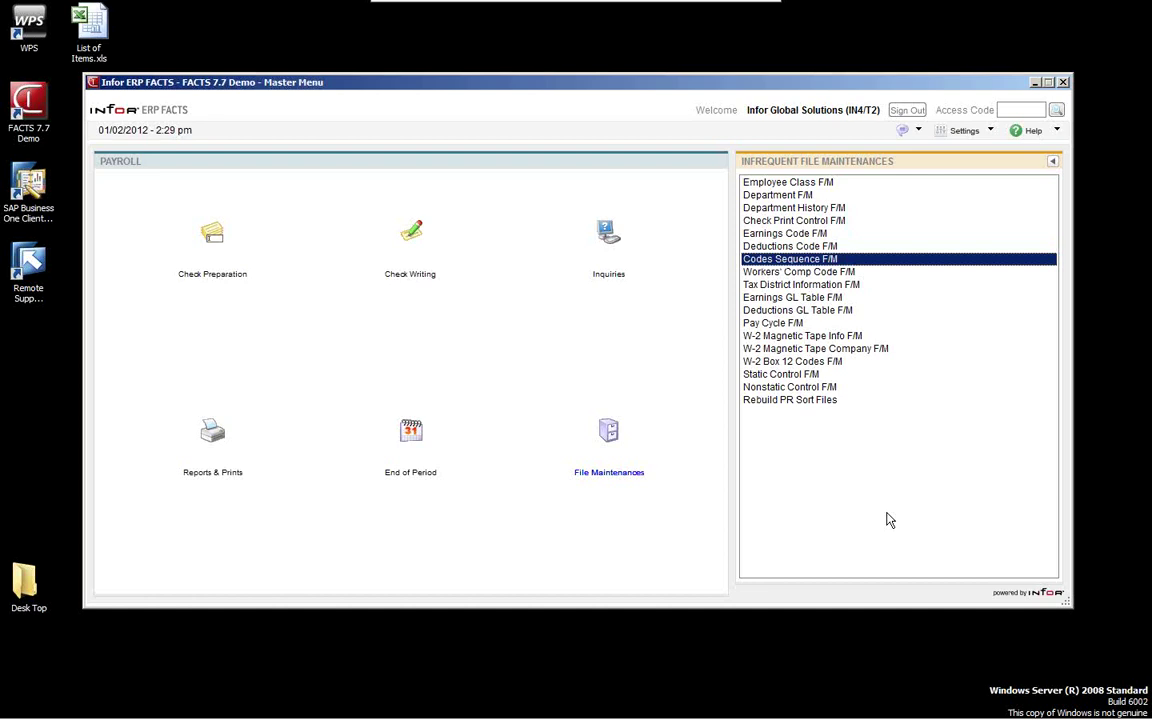
{"action": "key", "text": "Return"}
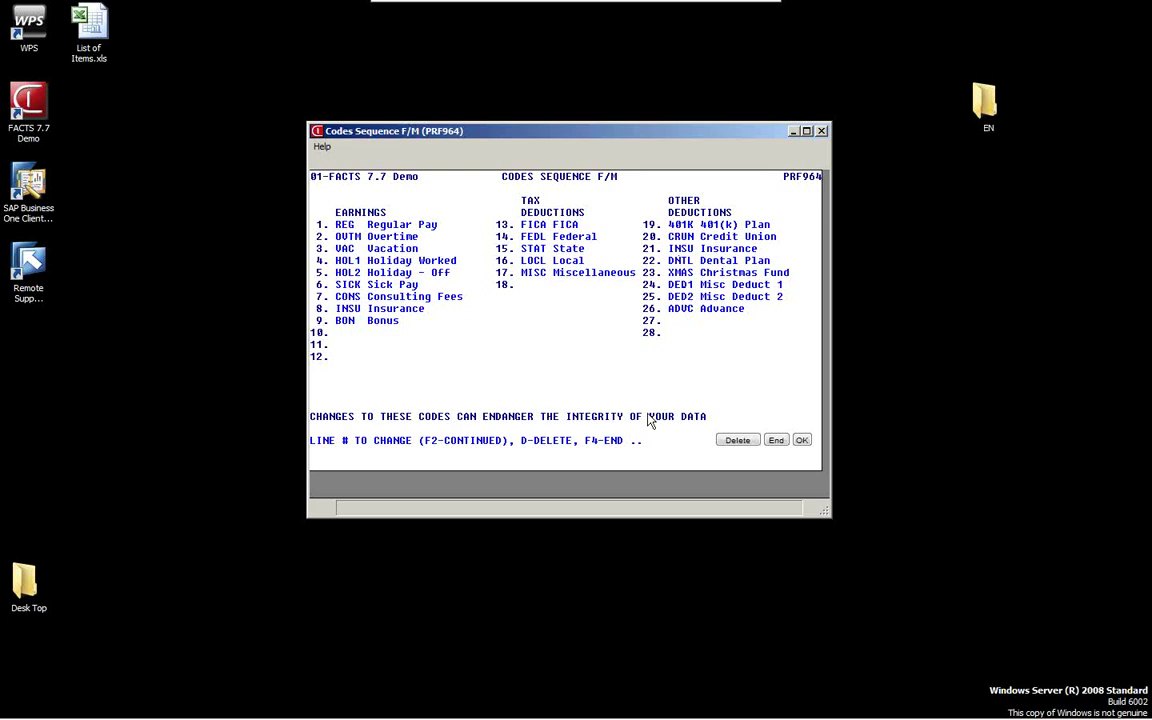
{"action": "key", "text": "F4"}
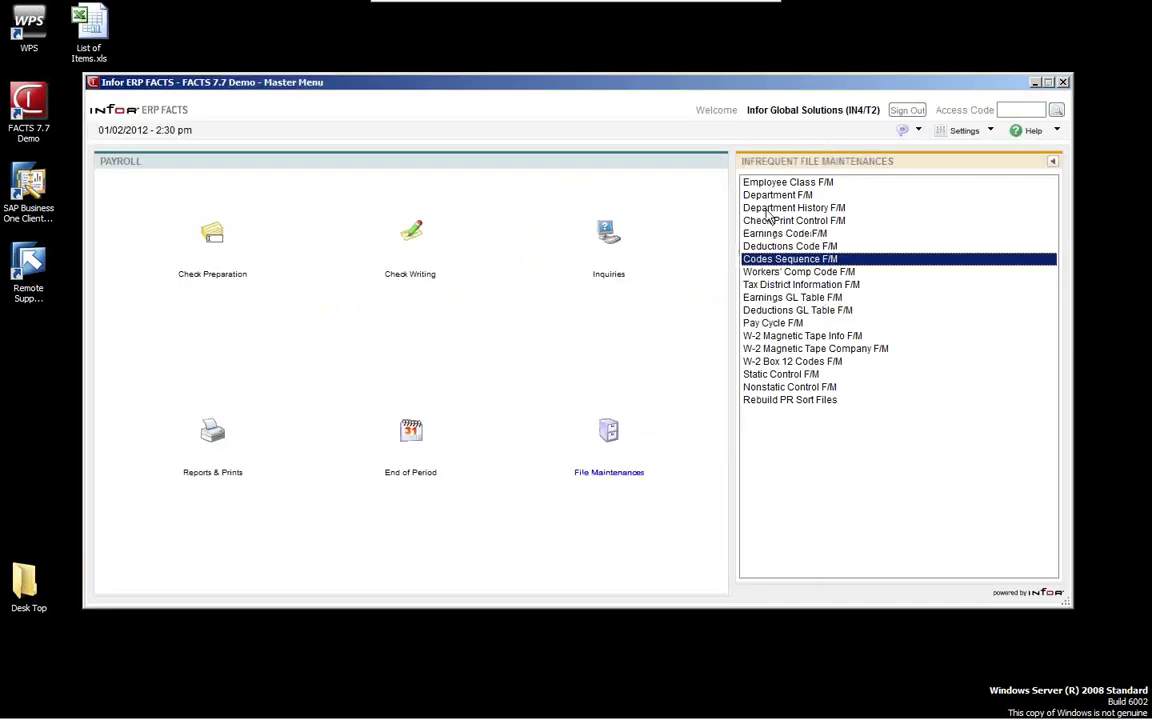
Step: Look through the entries around Workers' Comp Code F/M and Tax District Information F/M, ending on Earnings GL Table F/M
{"action": "left_click", "coordinate": [766, 273]}
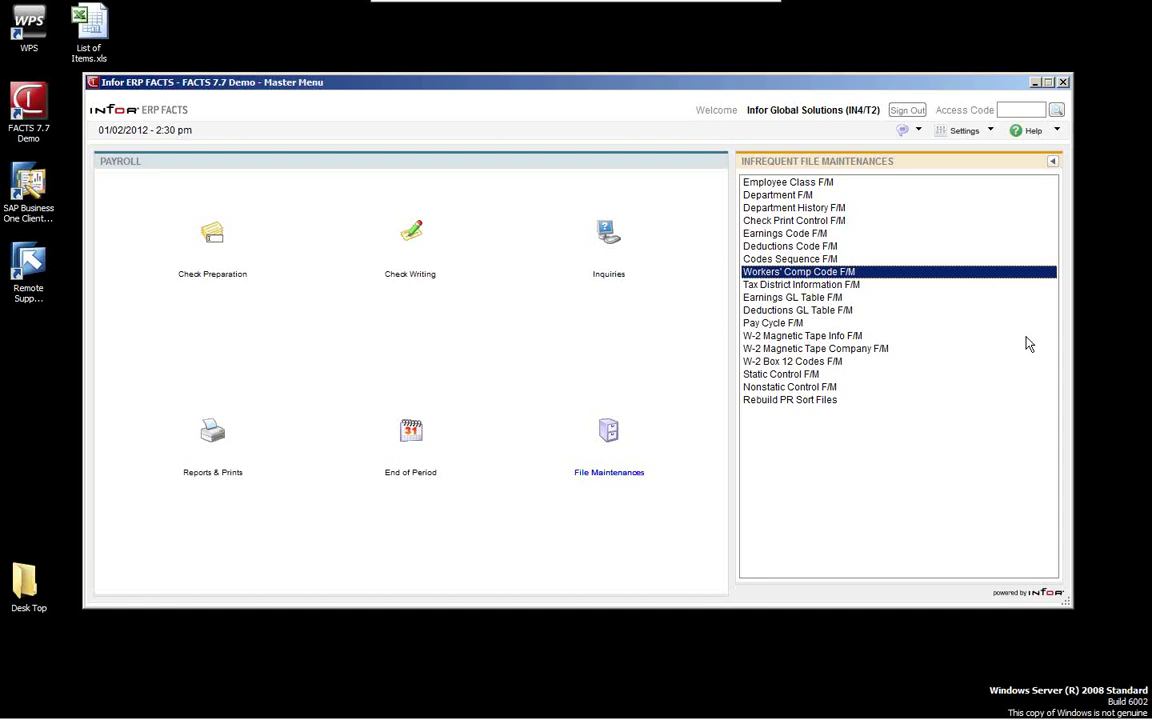
{"action": "key", "text": "Down"}
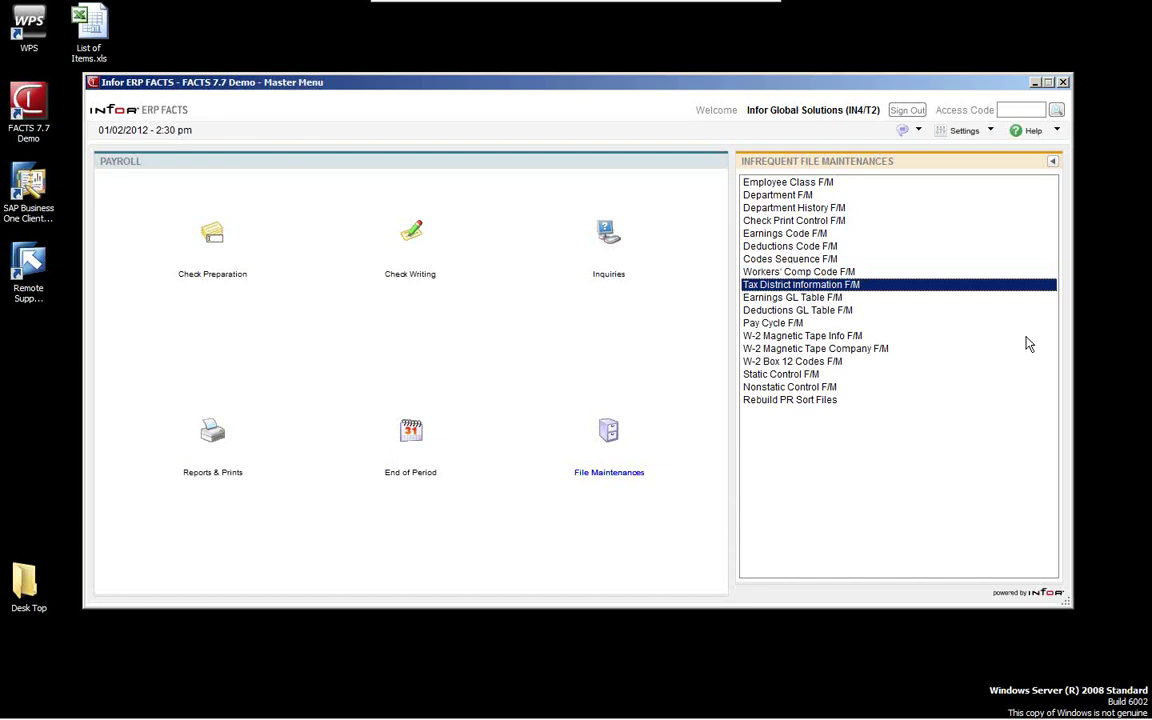
{"action": "key", "text": "Down"}
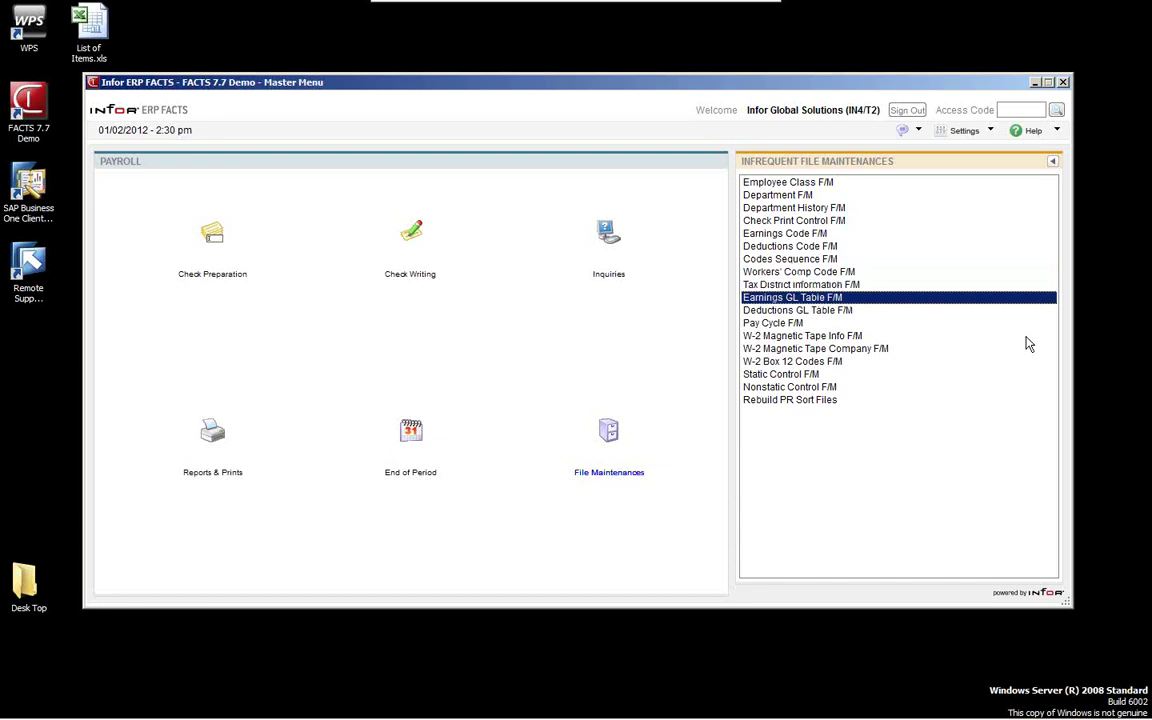
{"action": "key", "text": "Down"}
{"action": "key", "text": "Down"}
{"action": "key", "text": "Up"}
{"action": "key", "text": "Up"}
{"action": "key", "text": "Up"}
{"action": "key", "text": "Up"}
{"action": "key", "text": "Up"}
{"action": "key", "text": "Up"}
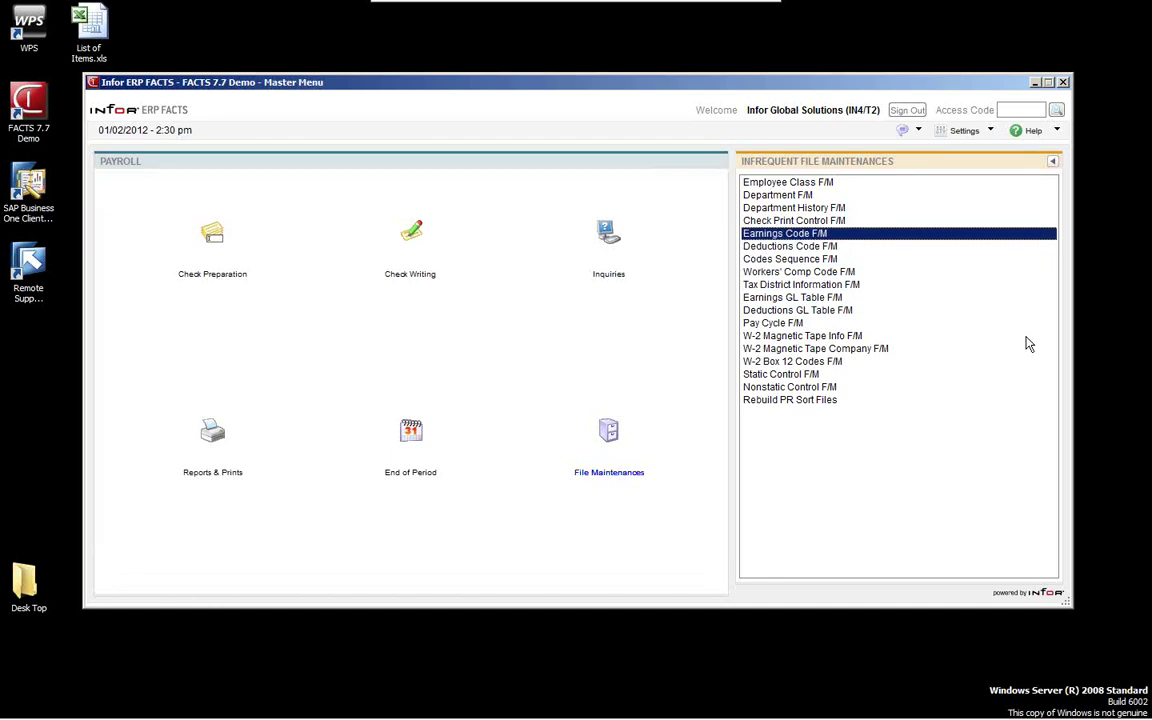
{"action": "key", "text": "Down"}
{"action": "key", "text": "Down"}
{"action": "key", "text": "Down"}
{"action": "key", "text": "Down"}
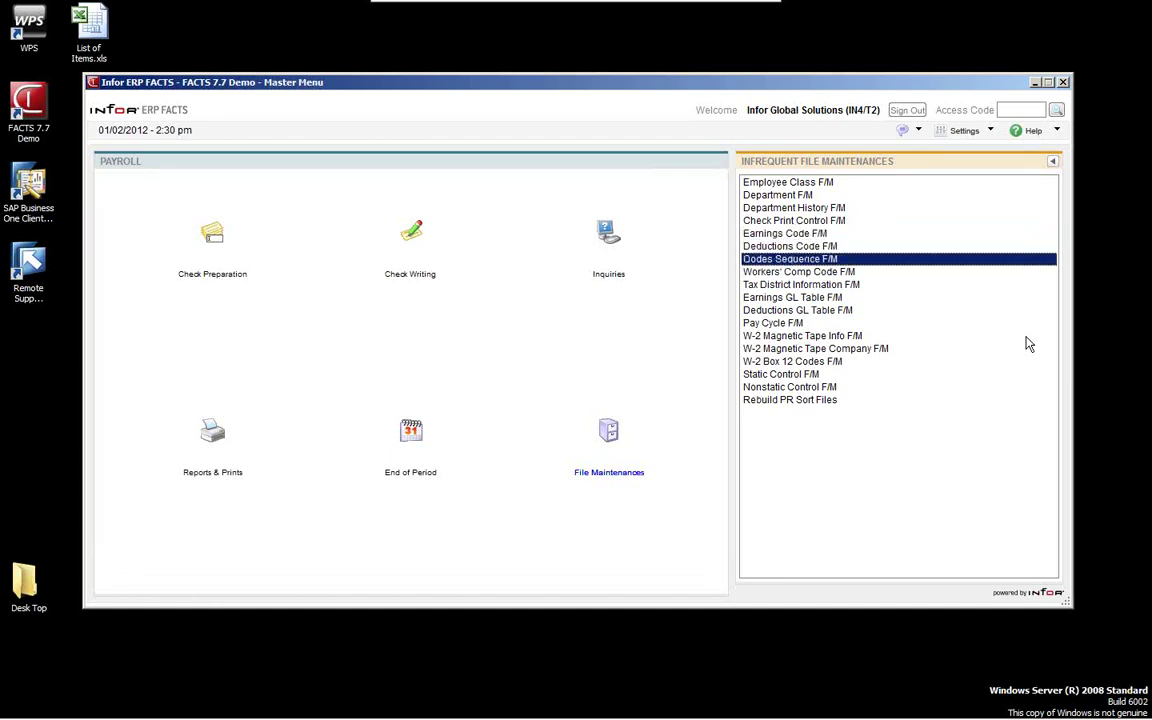
{"action": "key", "text": "Down"}
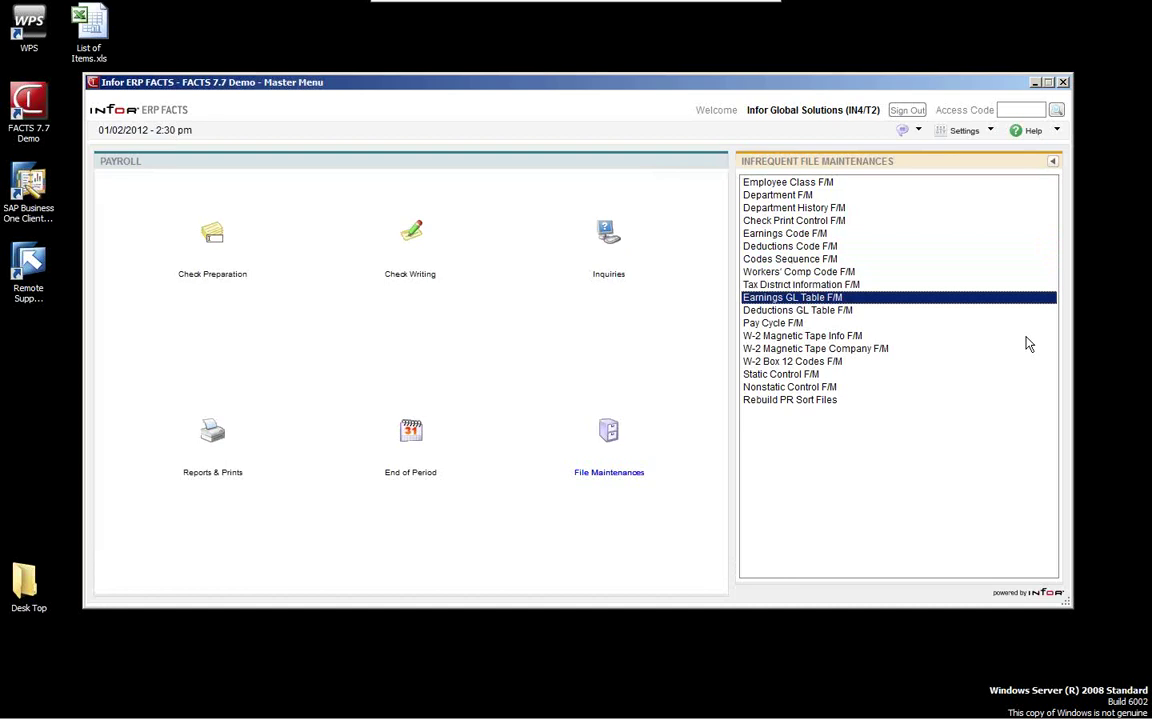
Step: Open Earnings GL Table F/M, display the posting accounts of table GA1, and exit the program
{"action": "key", "text": "Return"}
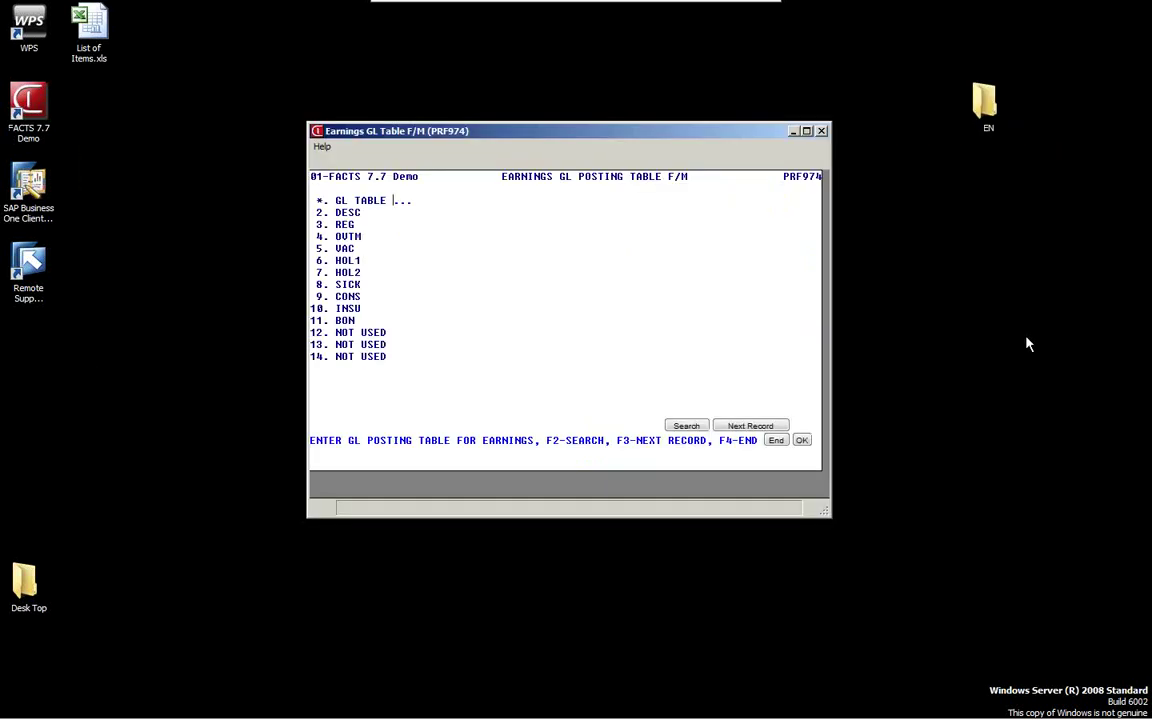
{"action": "key", "text": "F2"}
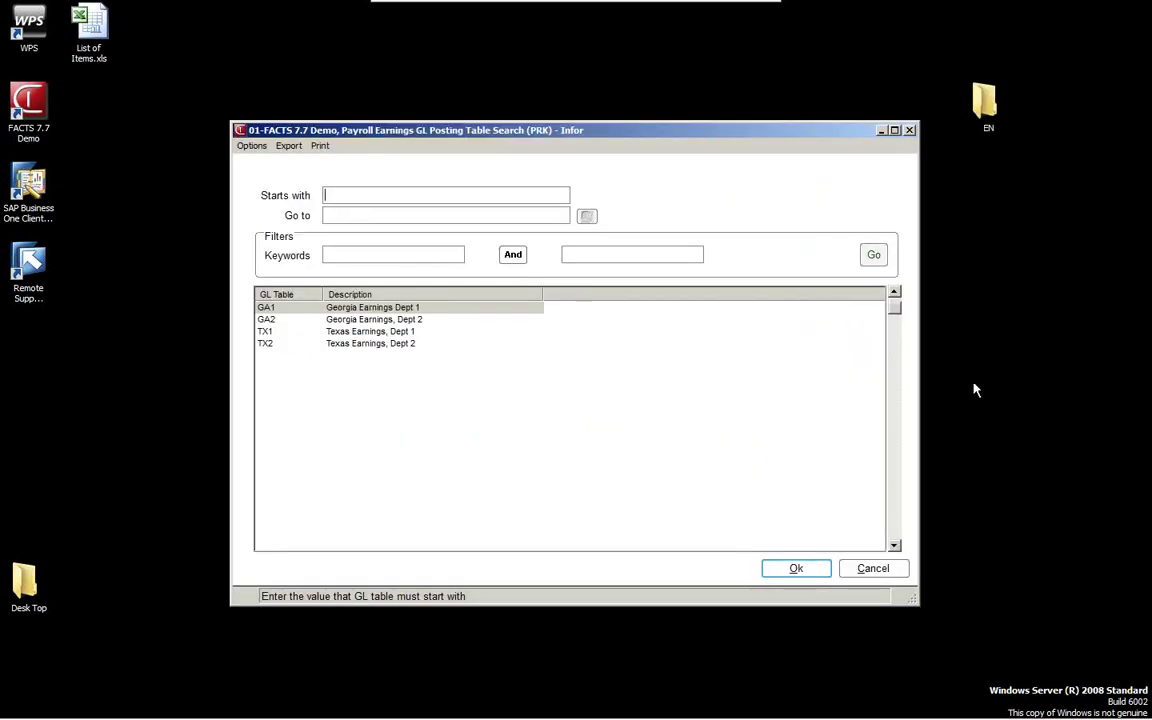
{"action": "left_click", "coordinate": [796, 568]}
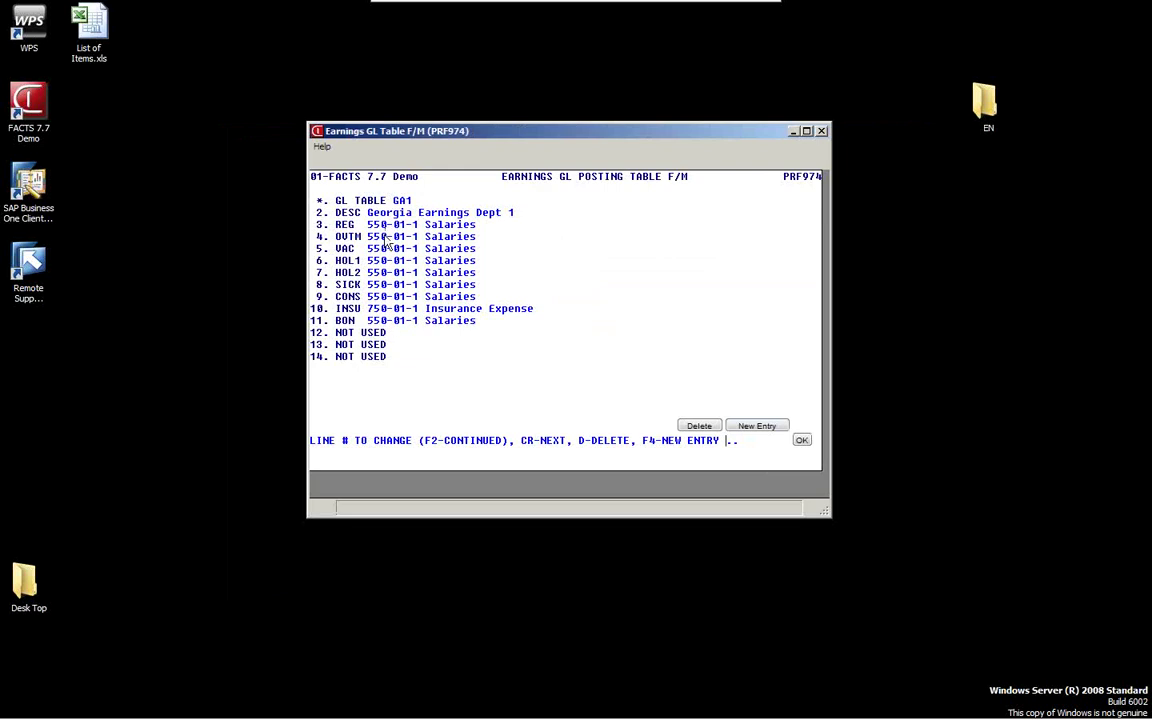
{"action": "key", "text": "Return"}
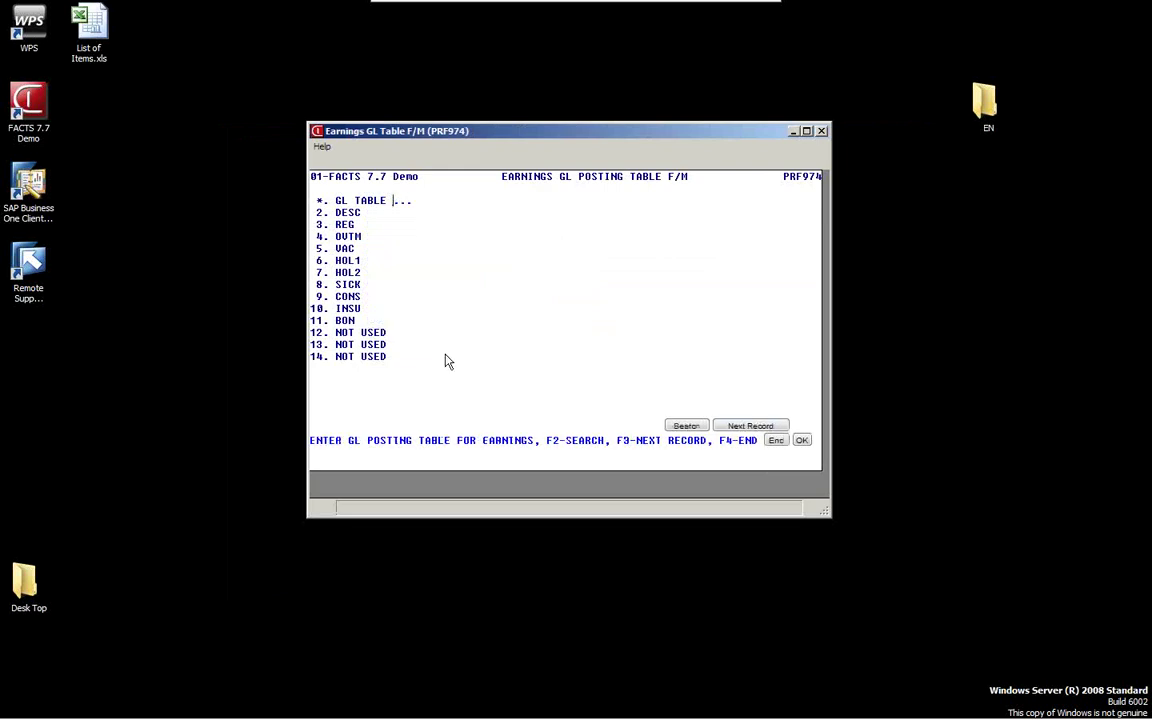
{"action": "key", "text": "F4"}
Step: Open Deductions GL Table F/M, display the deduction and matching expense accounts of table GA1, and exit the program
{"action": "left_click", "coordinate": [790, 310]}
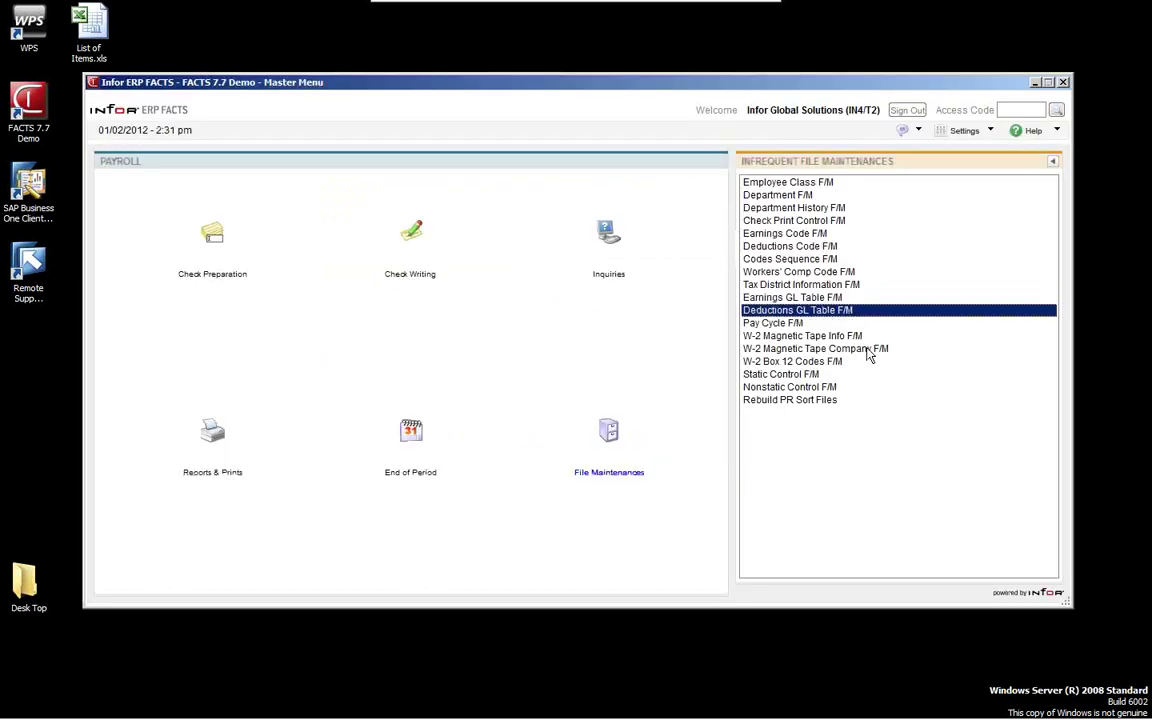
{"action": "key", "text": "F4"}
{"action": "key", "text": "Return"}
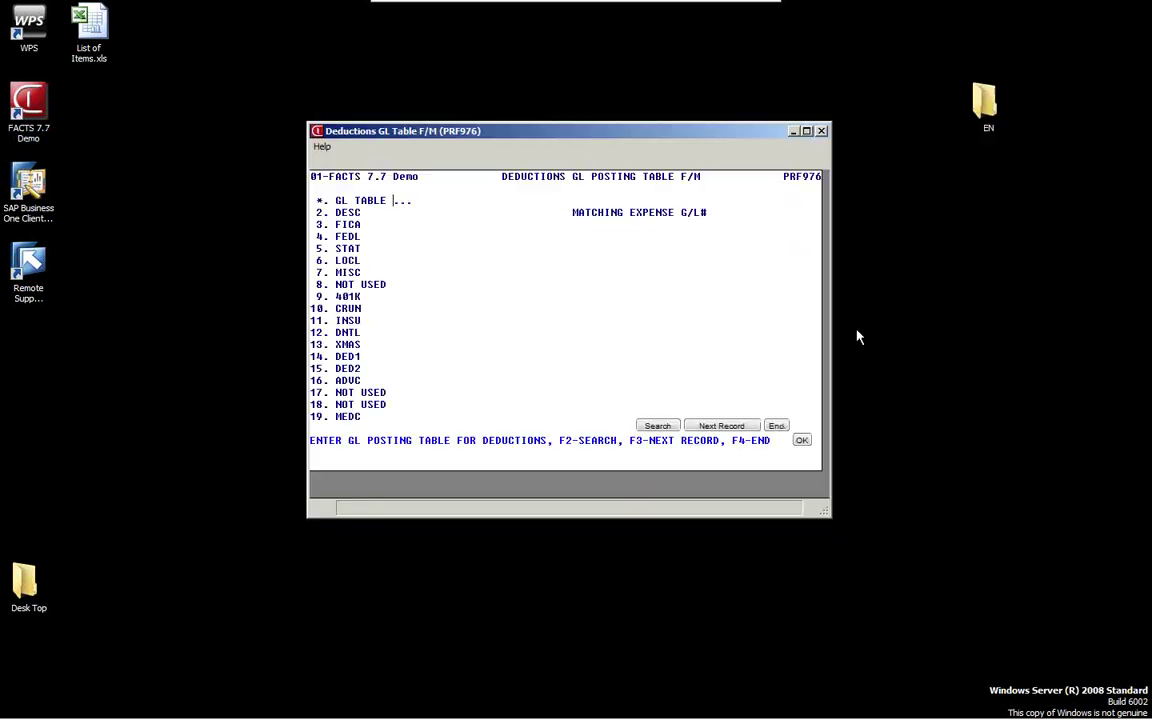
{"action": "key", "text": "F2"}
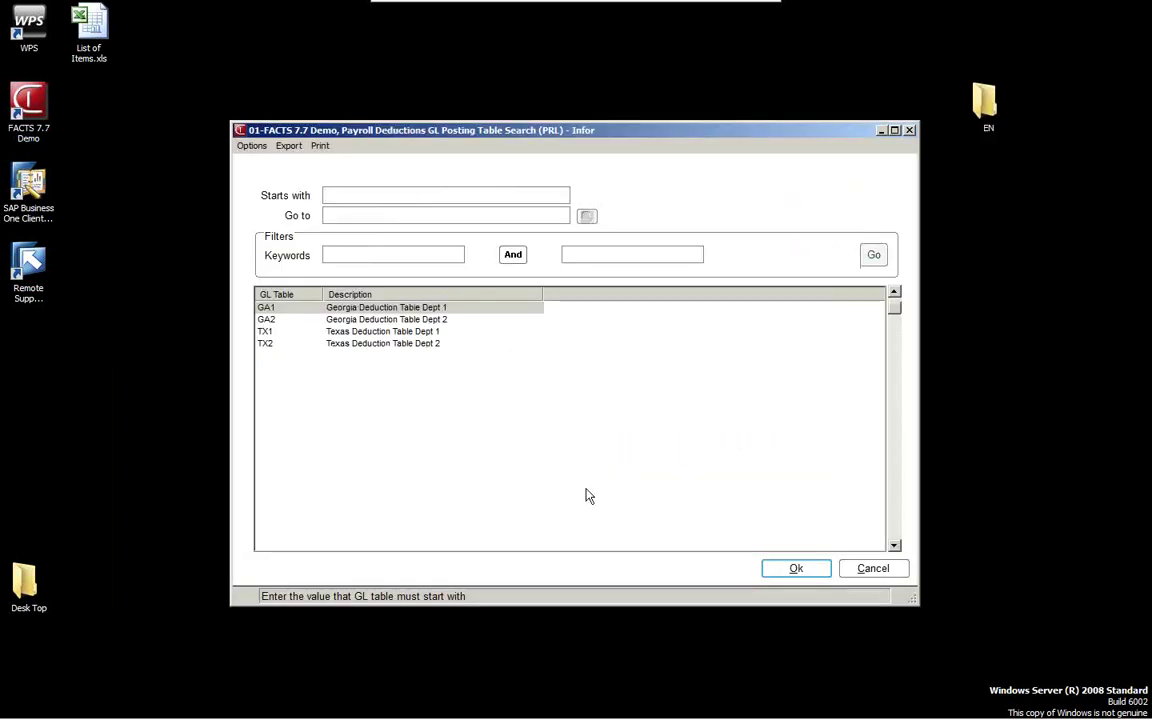
{"action": "left_click", "coordinate": [805, 570]}
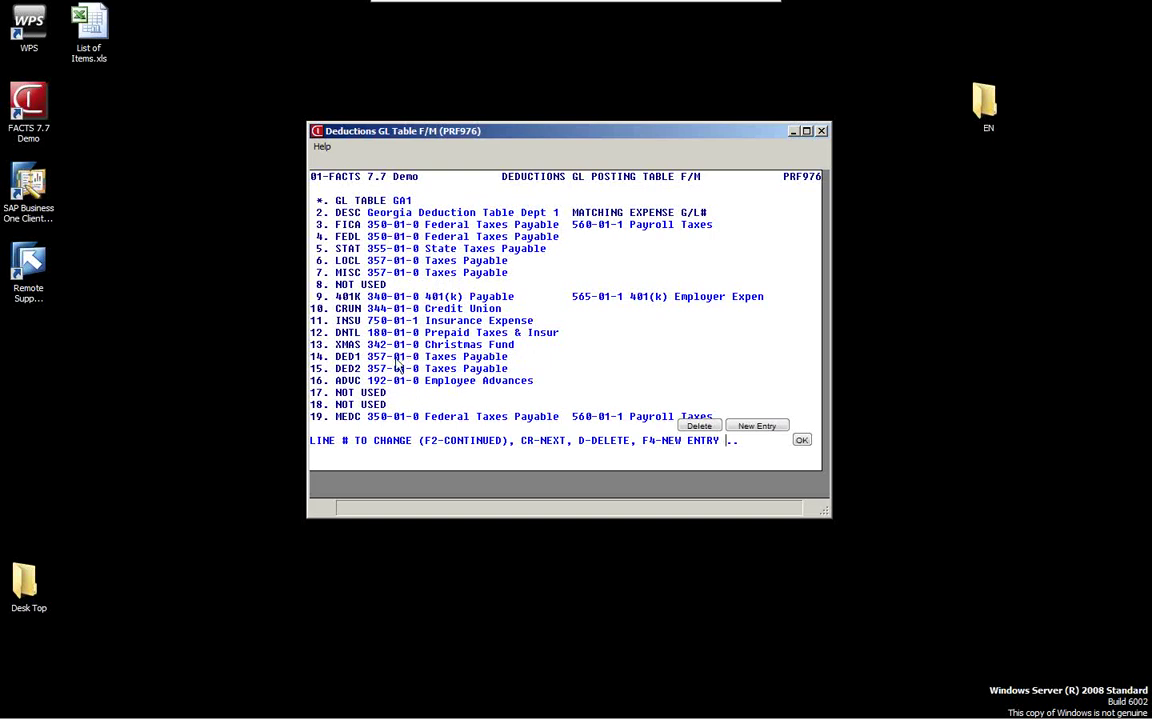
{"action": "key", "text": "Return"}
{"action": "key", "text": "F4"}
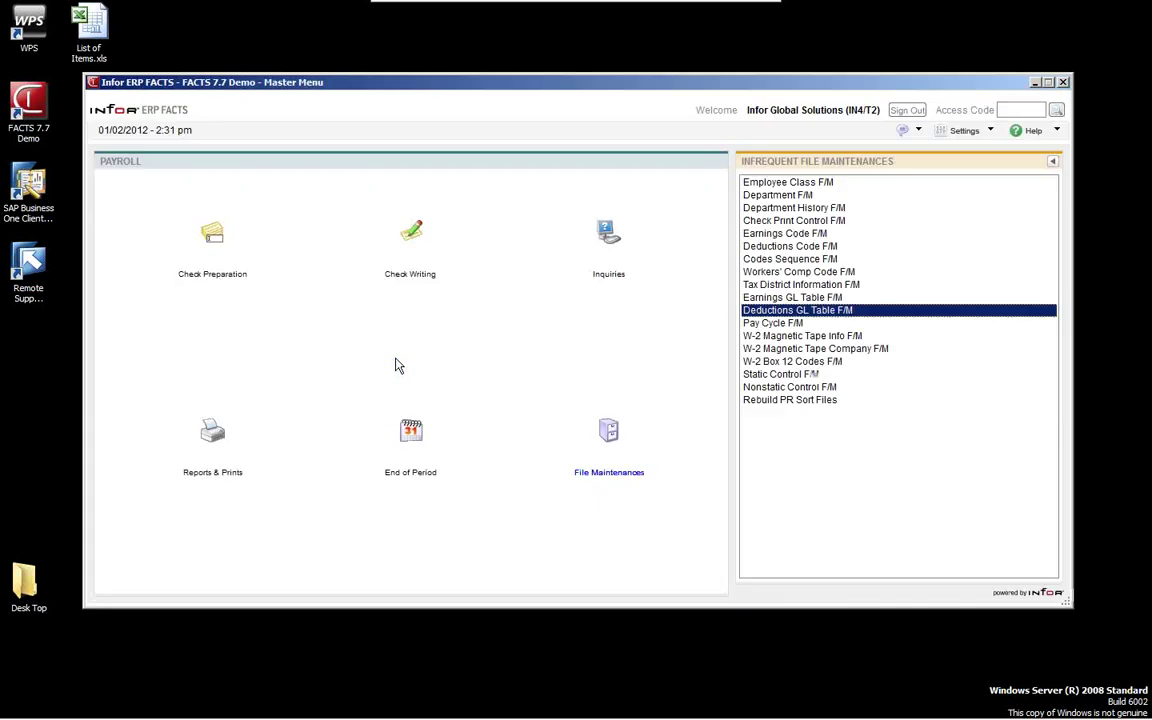
Step: Go through the entries from Pay Cycle F/M to Static Control F/M, review the payroll static control settings, and exit the program
{"action": "left_click", "coordinate": [810, 323]}
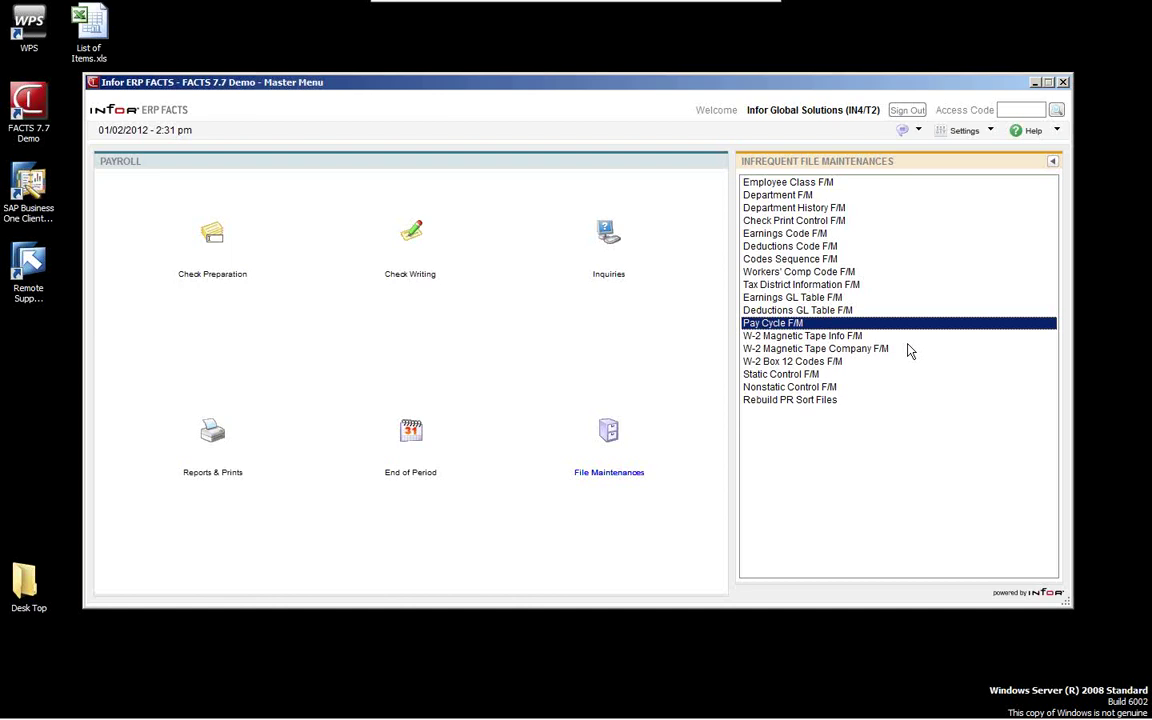
{"action": "key", "text": "Down"}
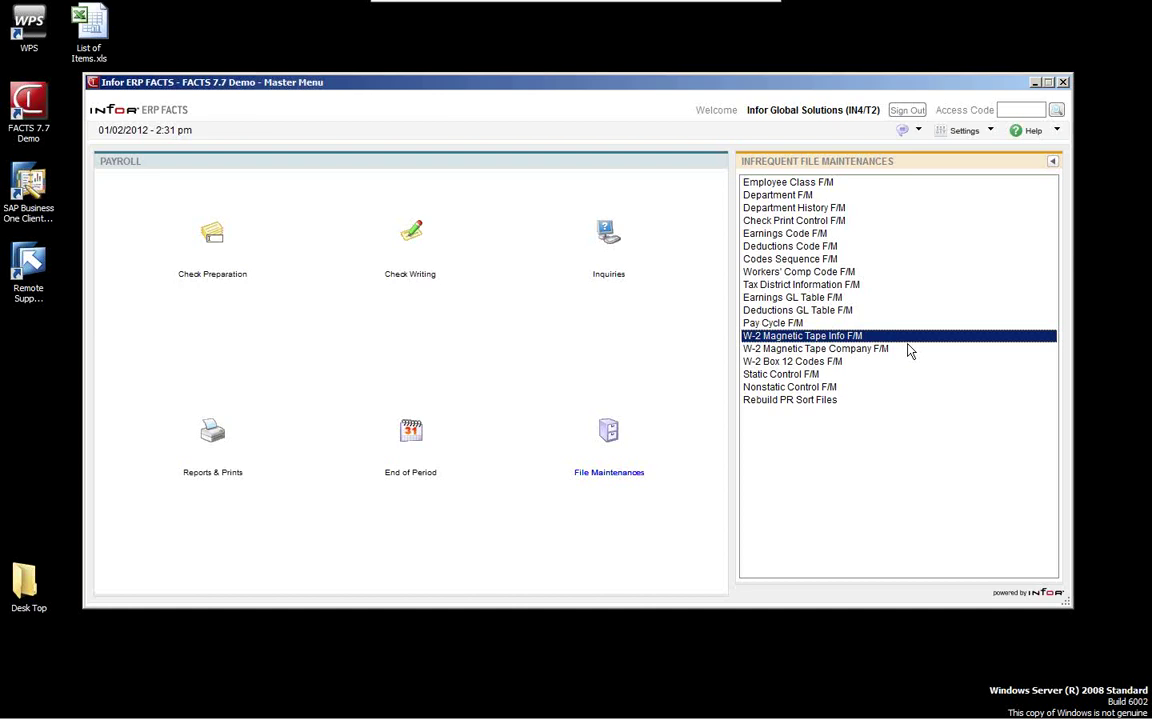
{"action": "key", "text": "Down"}
{"action": "key", "text": "Down"}
{"action": "key", "text": "Down"}
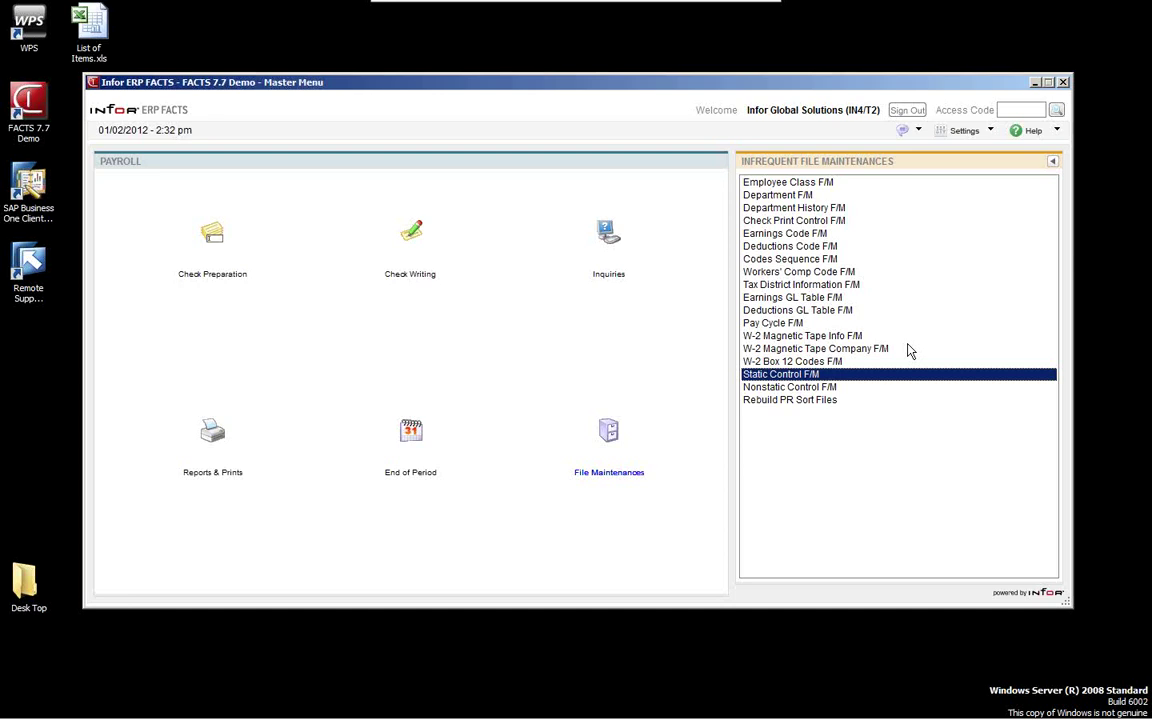
{"action": "key", "text": "Return"}
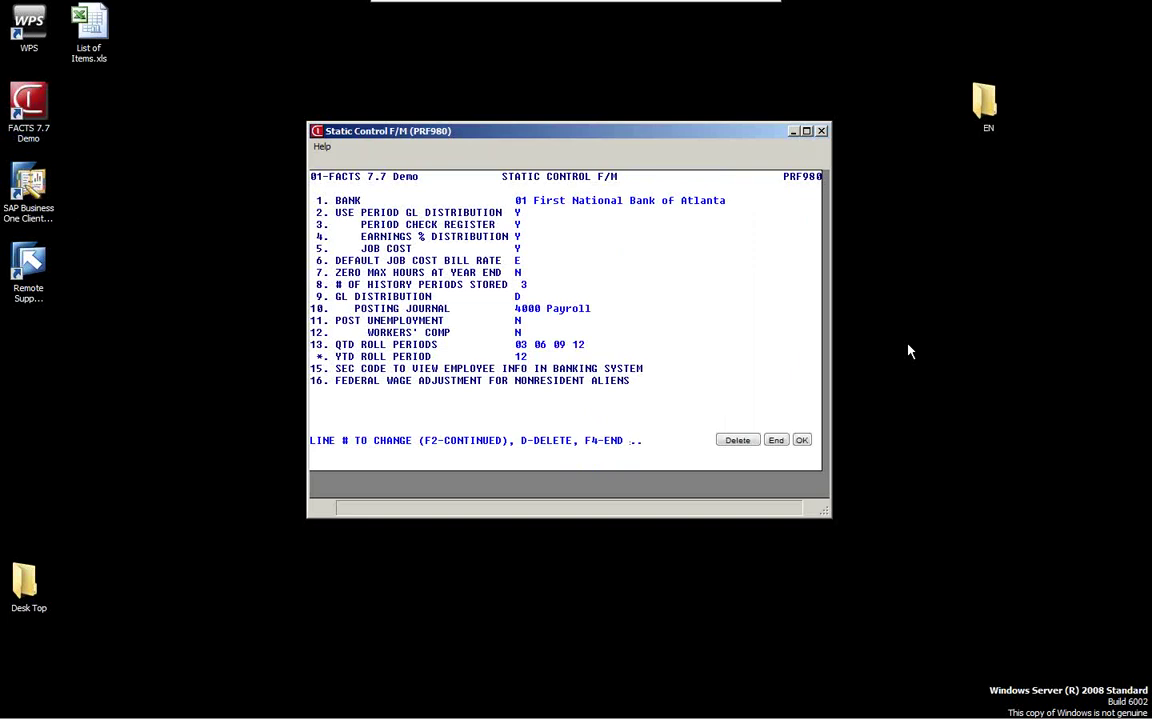
{"action": "key", "text": "F4"}
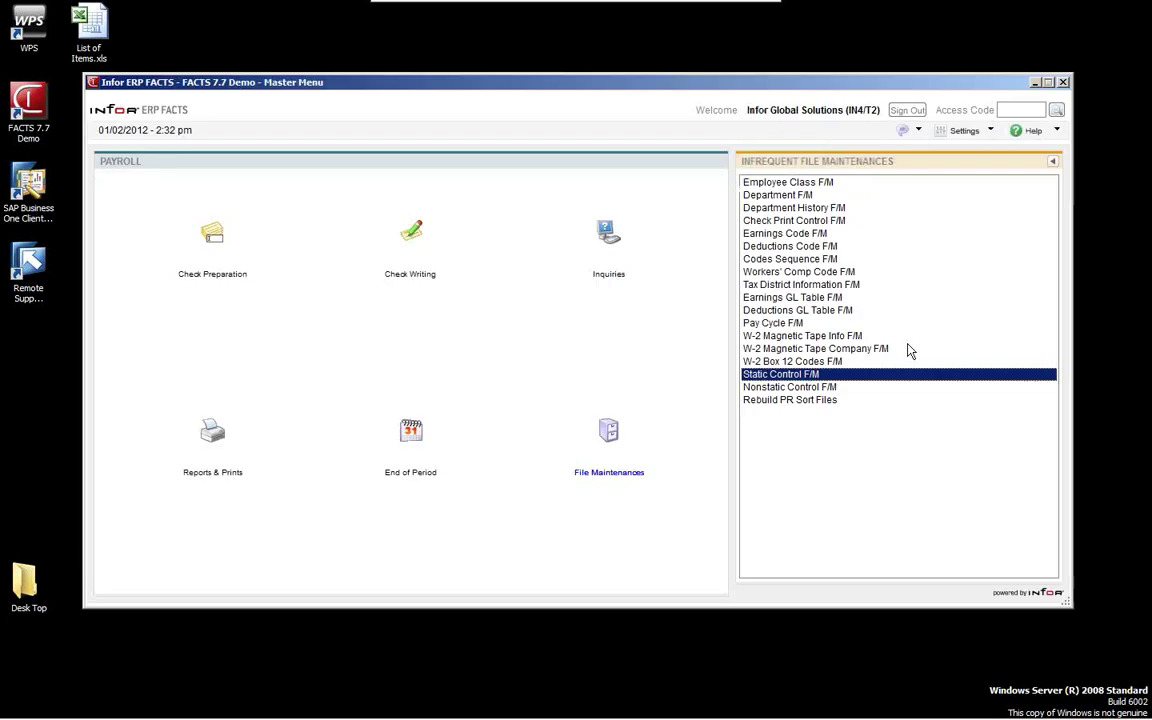
Step: Open Nonstatic Control F/M, review the current payroll period record, exit, and return to the main File Maintenances list
{"action": "key", "text": "Down"}
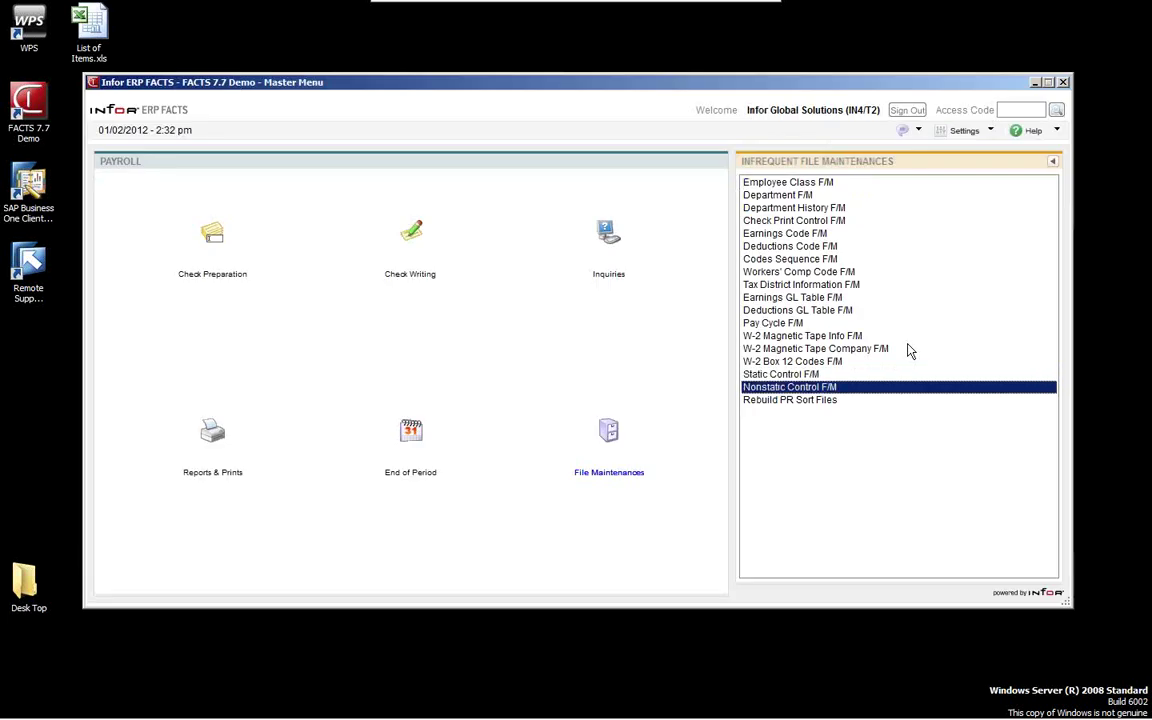
{"action": "key", "text": "Return"}
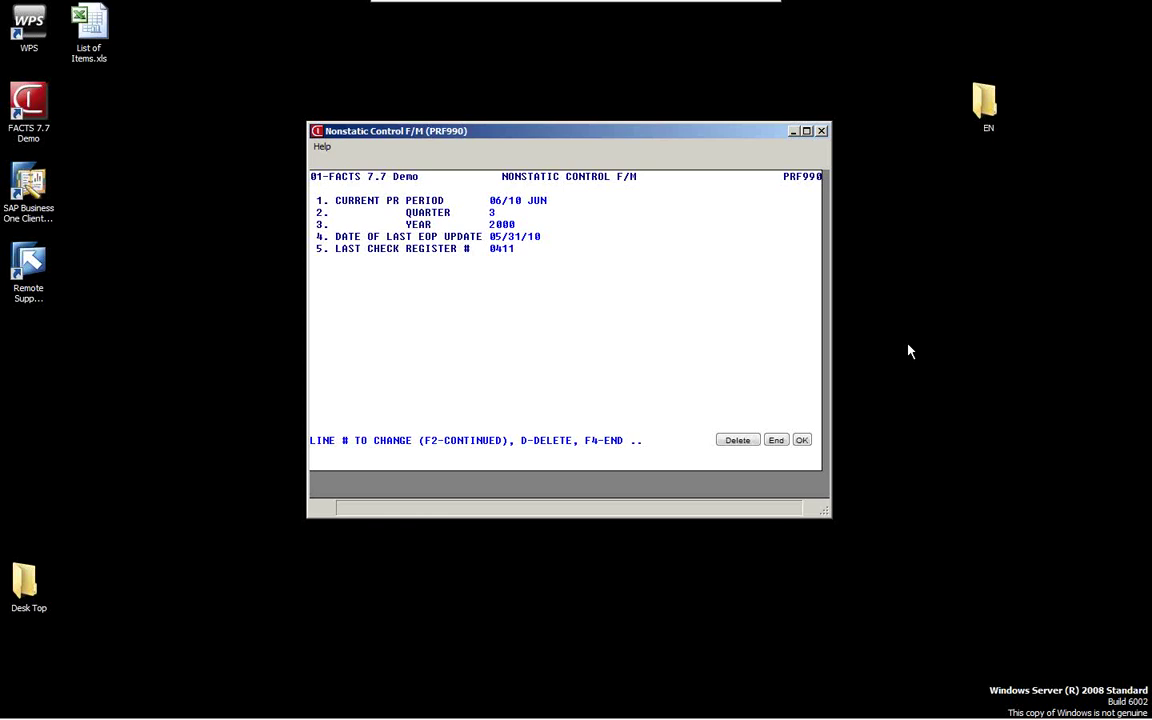
{"action": "key", "text": "F4"}
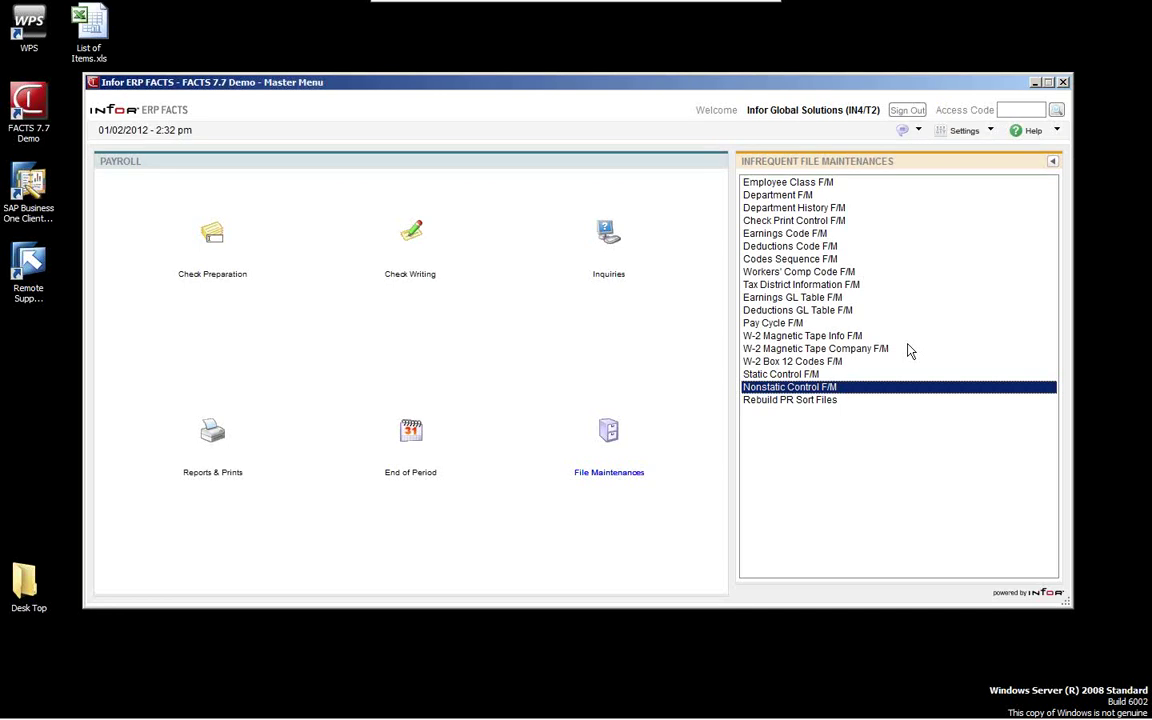
{"action": "left_click", "coordinate": [1052, 166]}
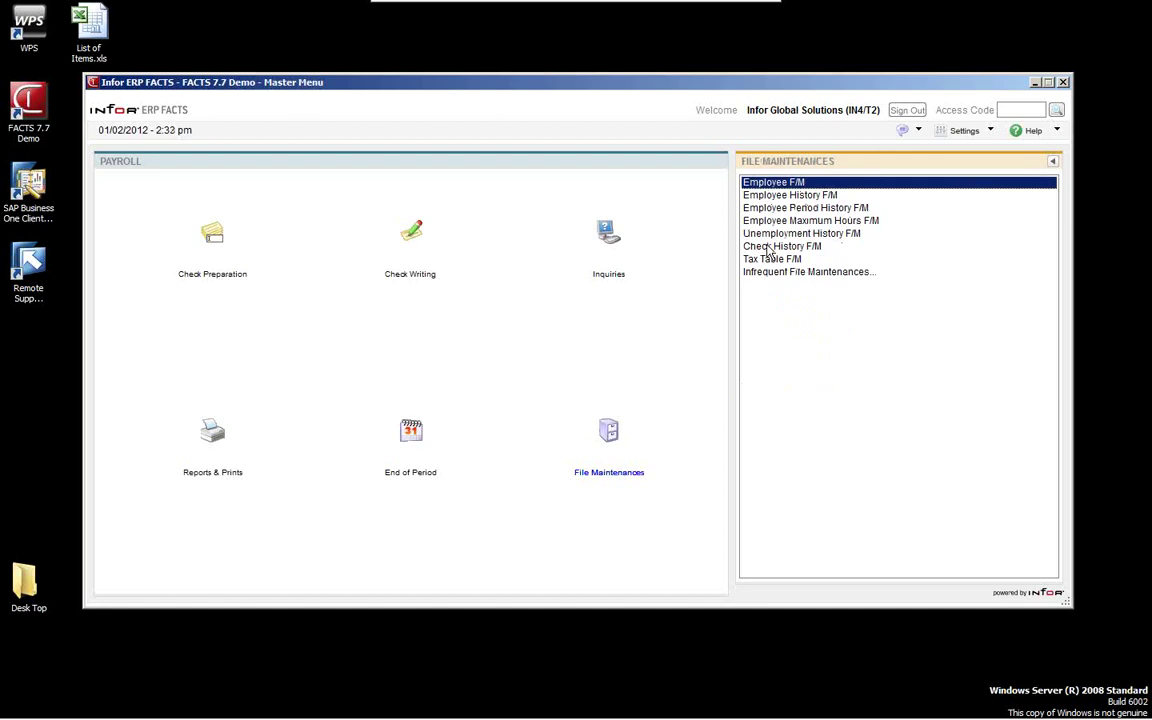